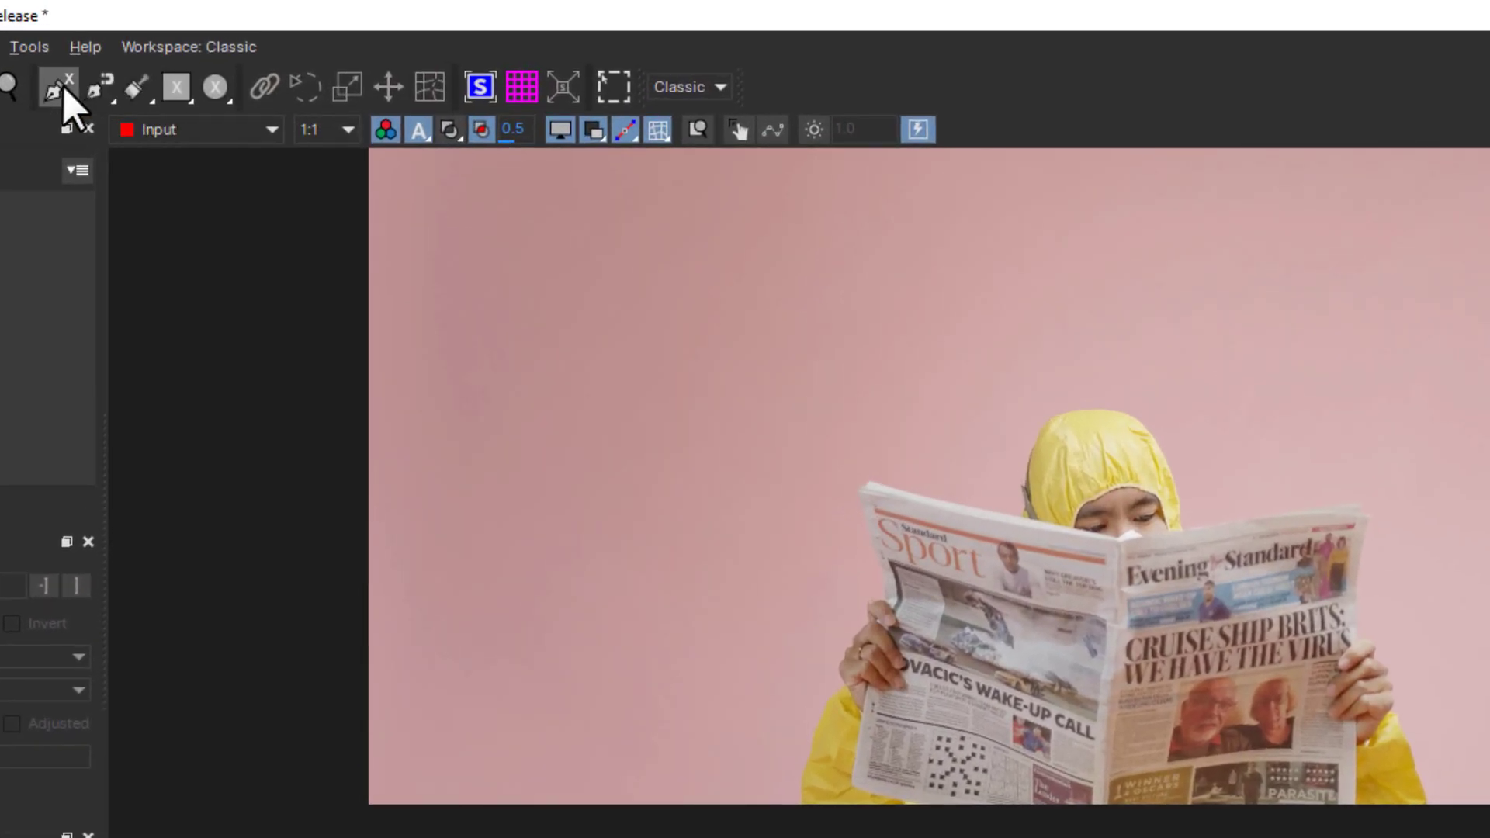
- Start an X-spline on the newspaper, placing points along its bottom, left edge and top
{"action": "left_click", "coordinate": [141, 64]}
{"action": "left_click", "coordinate": [848, 790]}
{"action": "left_click", "coordinate": [889, 611]}
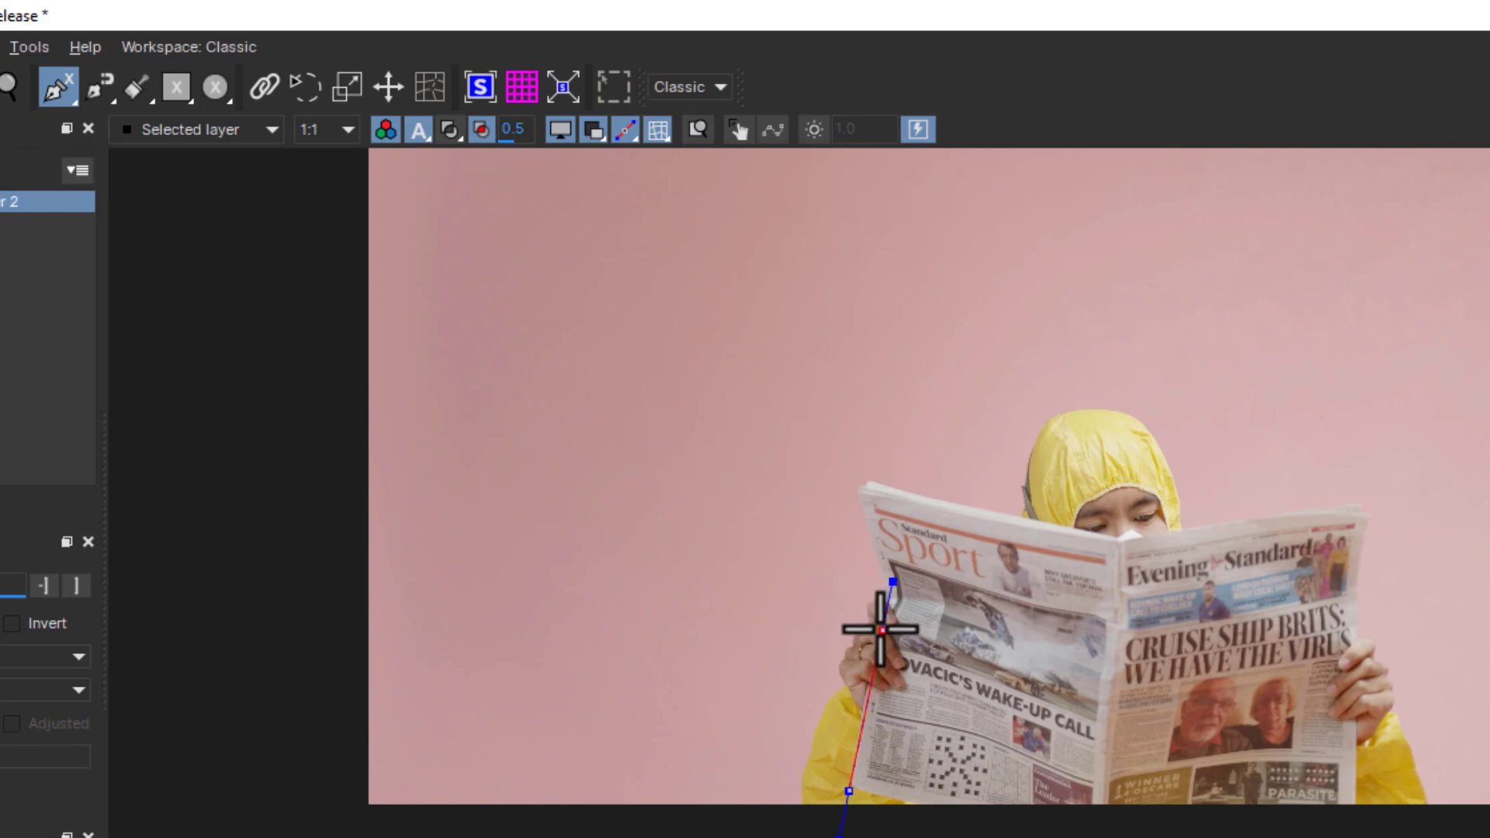
{"action": "left_click", "coordinate": [851, 479]}
{"action": "left_click", "coordinate": [1121, 538]}
{"action": "left_click", "coordinate": [1379, 510]}
- Finish and close the newspaper spline on Layer 2, then enable Perspective tracking motion
{"action": "left_click", "coordinate": [1353, 648]}
{"action": "left_click", "coordinate": [1355, 832]}
{"action": "left_click", "coordinate": [1083, 827]}
{"action": "right_click", "coordinate": [1004, 798]}
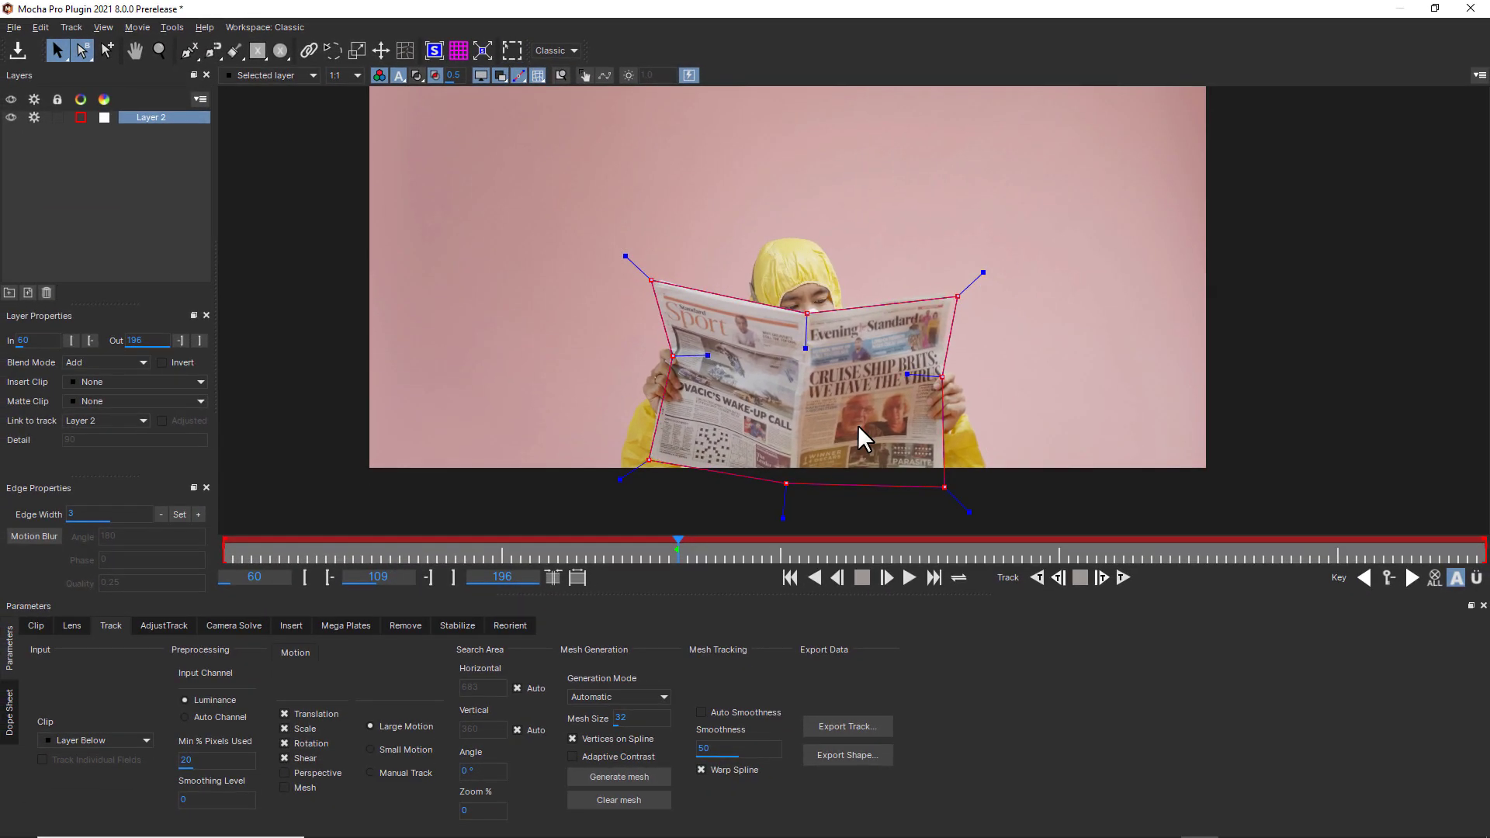
{"action": "scroll", "coordinate": [799, 295], "scroll_direction": "up", "scroll_amount": 3}
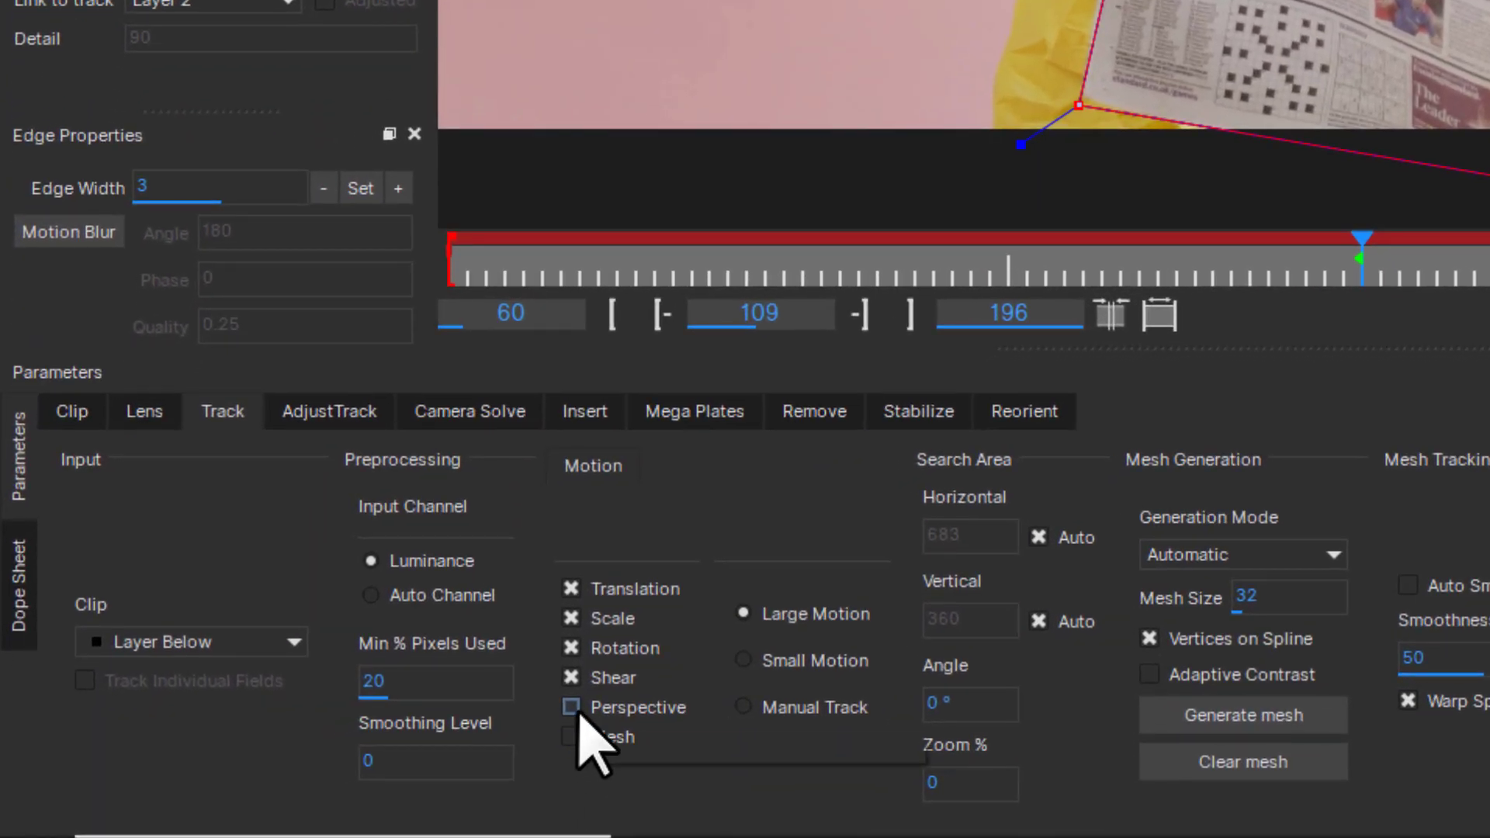
{"action": "left_click", "coordinate": [573, 707]}
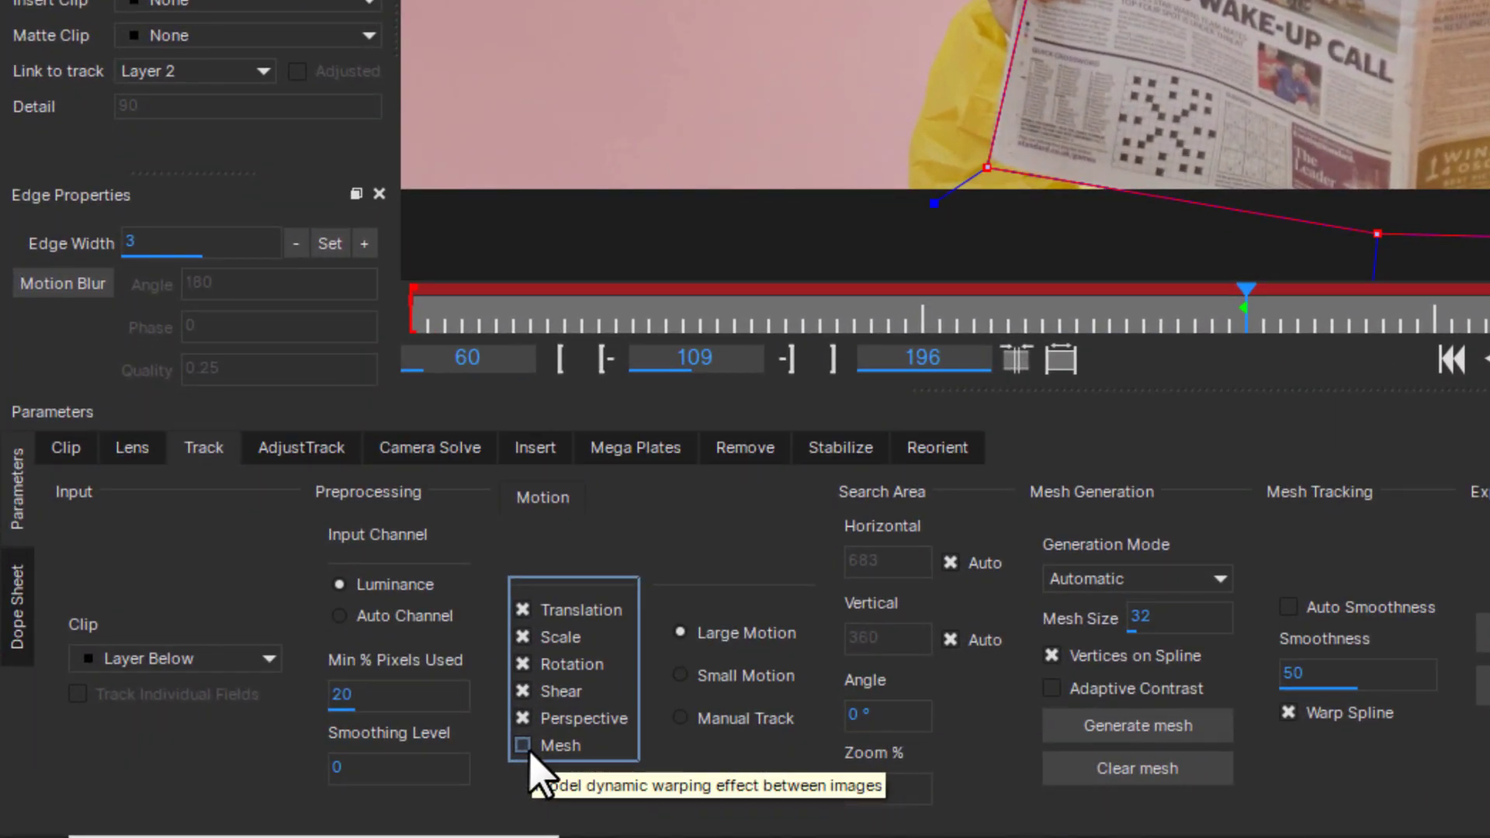
{"action": "left_click", "coordinate": [524, 746]}
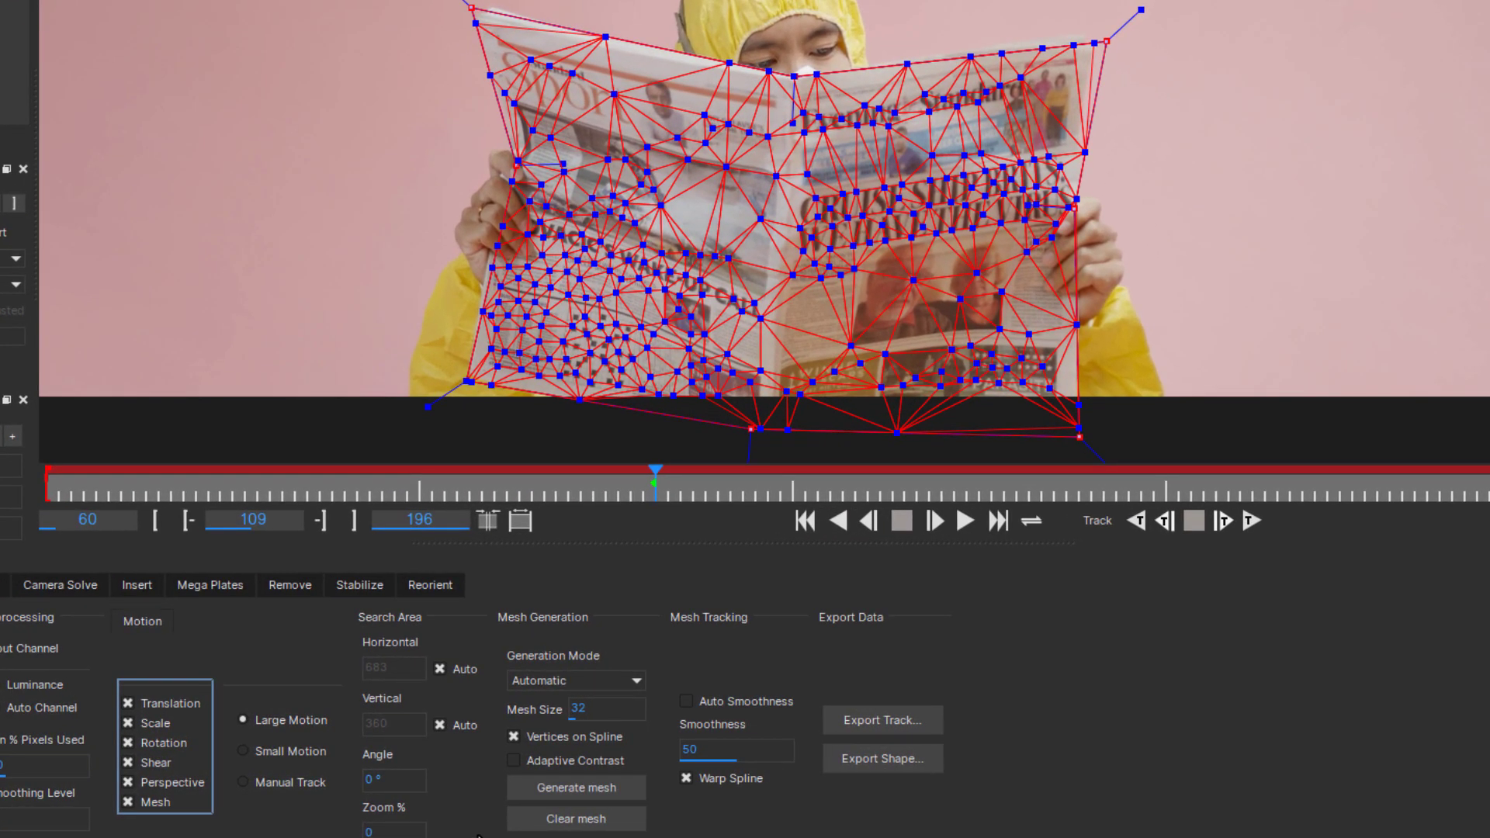
{"action": "left_click", "coordinate": [565, 671]}
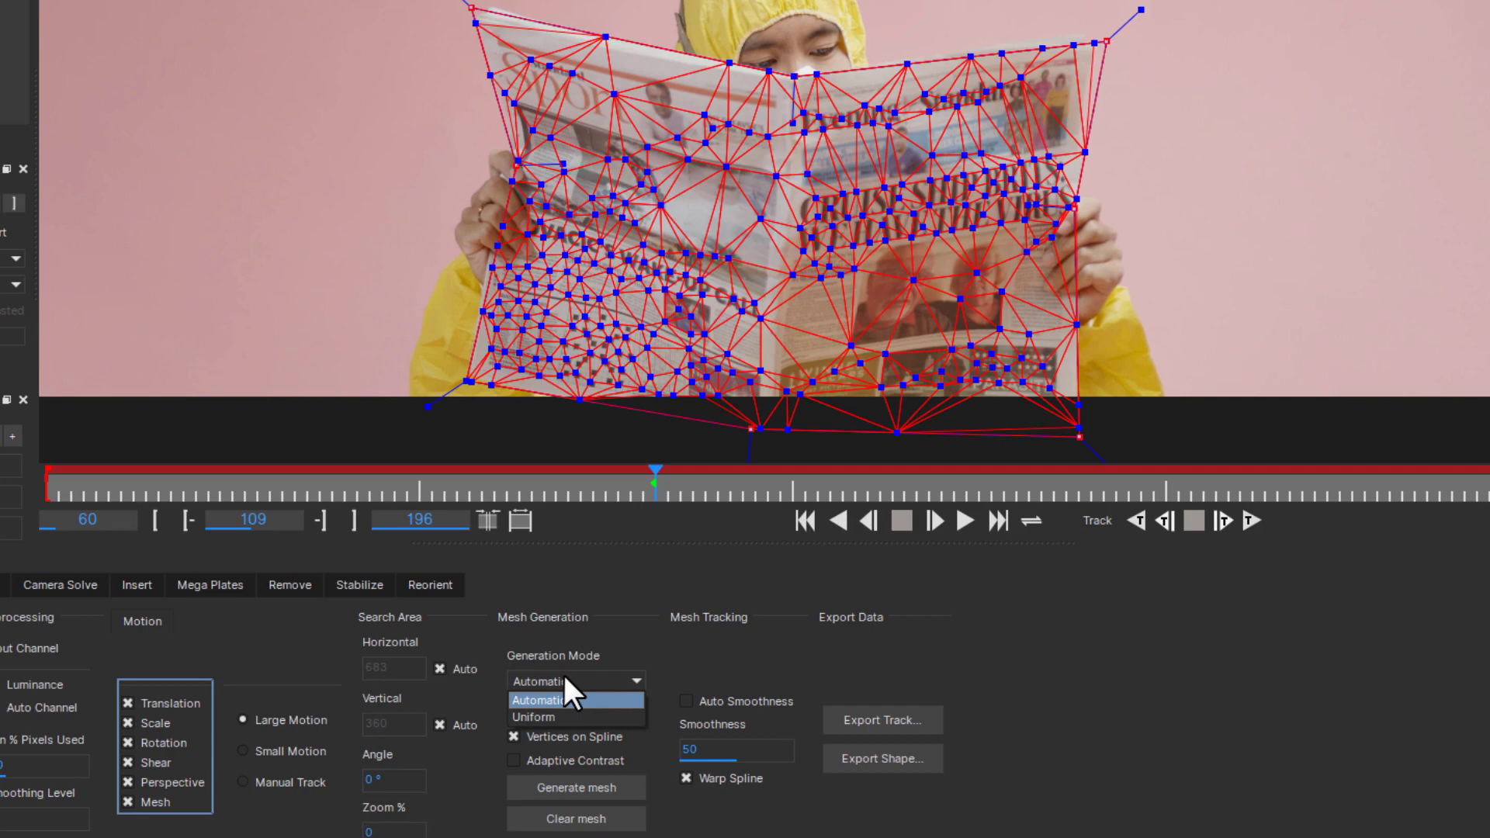
- Switch mesh Generation Mode to Uniform and generate a grid mesh over the newspaper
{"action": "left_click", "coordinate": [603, 701]}
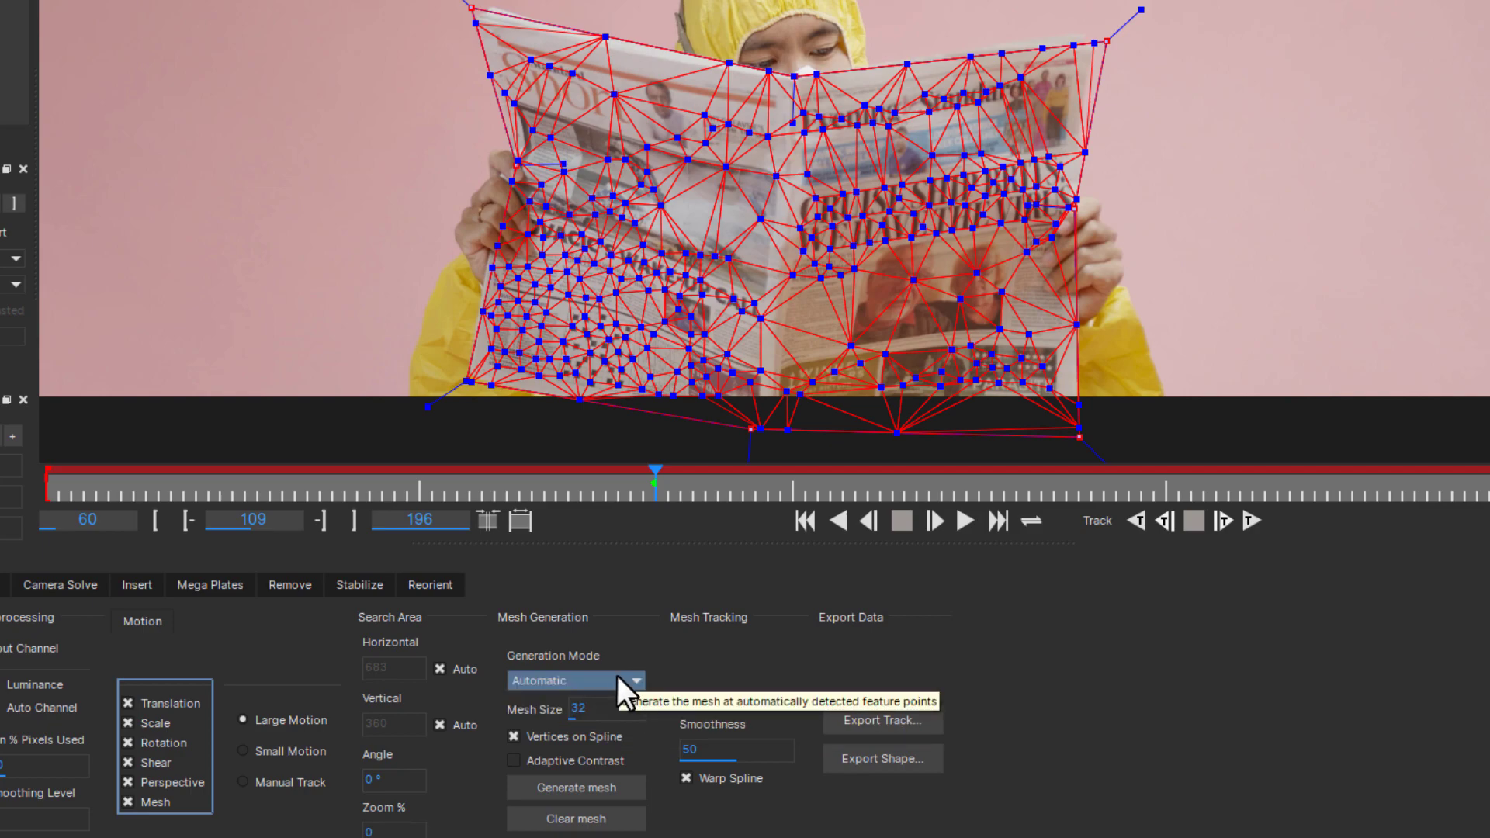
{"action": "left_click", "coordinate": [619, 681]}
{"action": "left_click", "coordinate": [570, 712]}
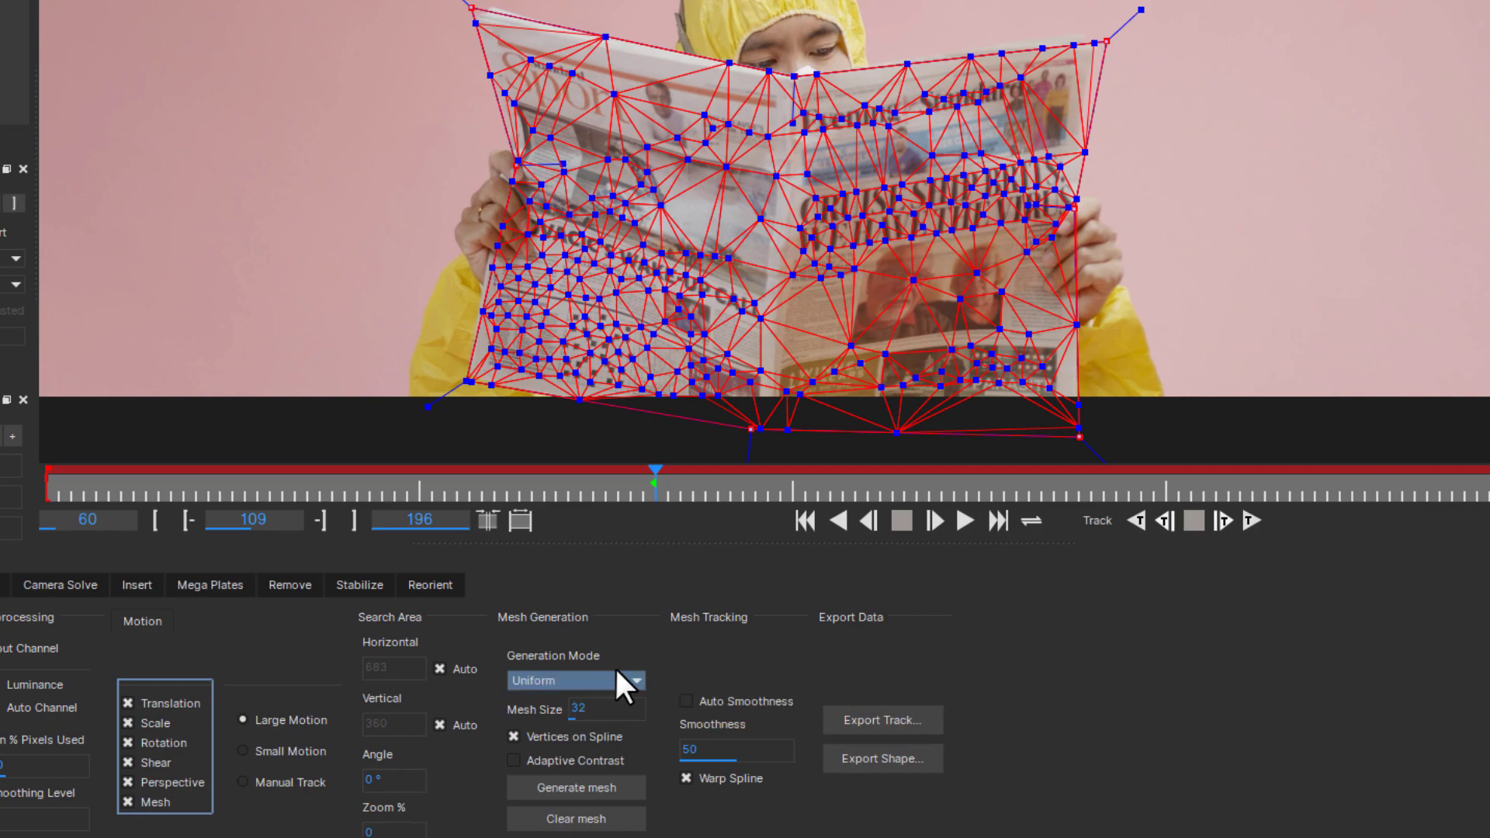
{"action": "left_click", "coordinate": [562, 783]}
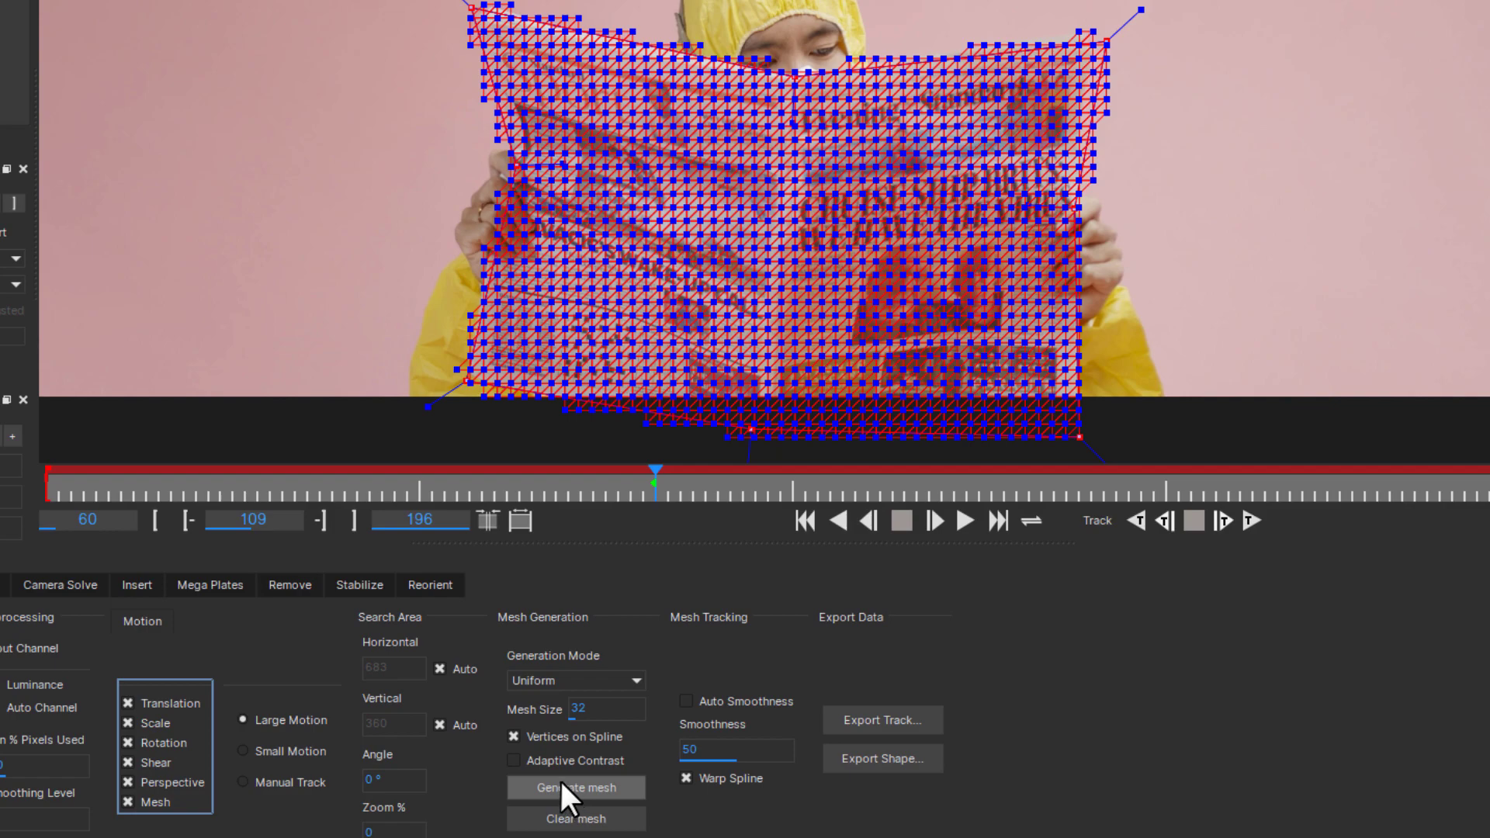
- Regenerate the uniform mesh at Mesh Sizes 80, 40, 120 and 32
{"action": "double_click", "coordinate": [591, 708]}
{"action": "type", "text": "80"}
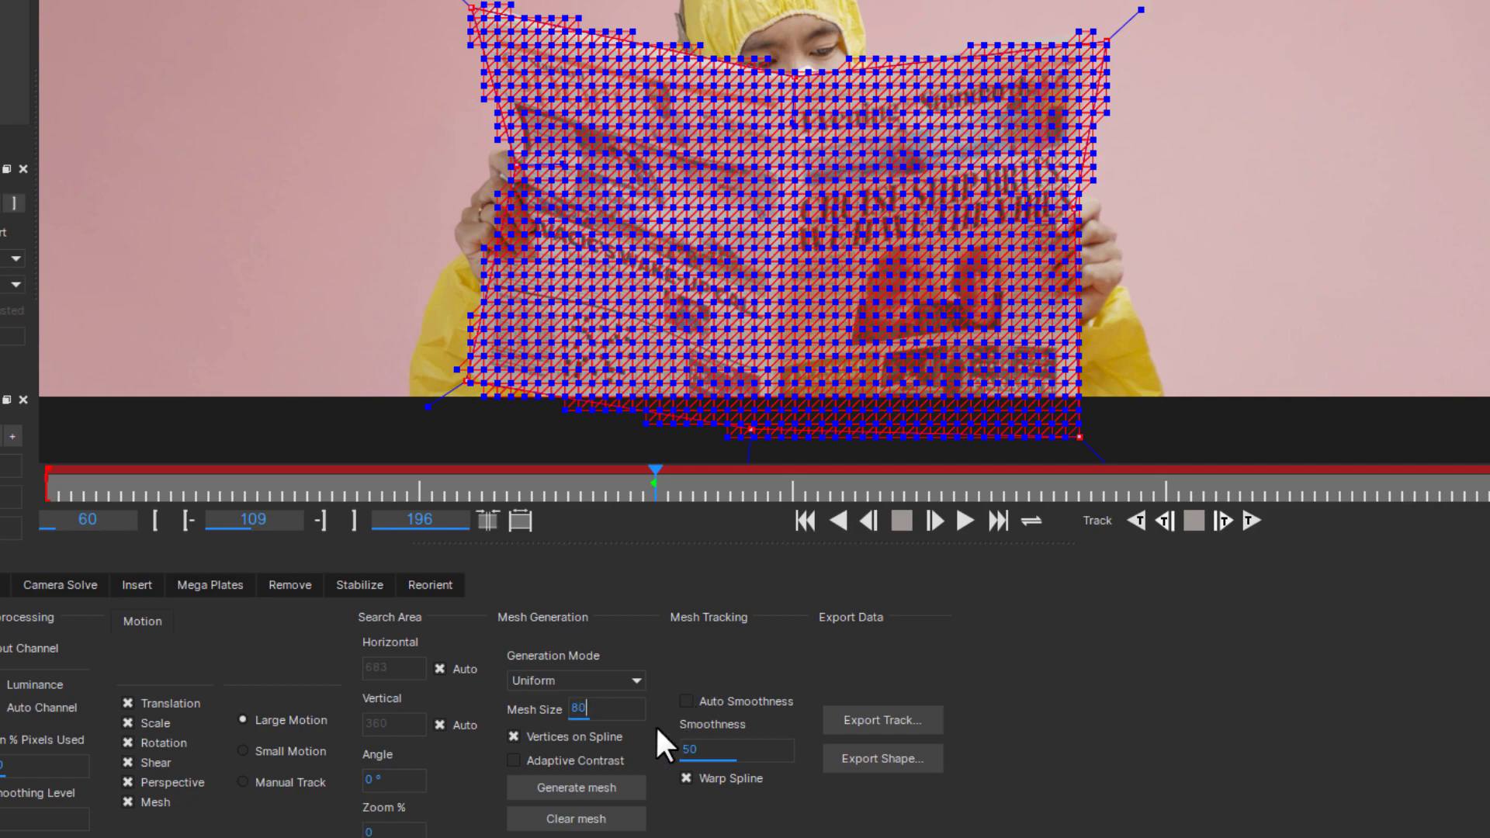
{"action": "left_click", "coordinate": [578, 785]}
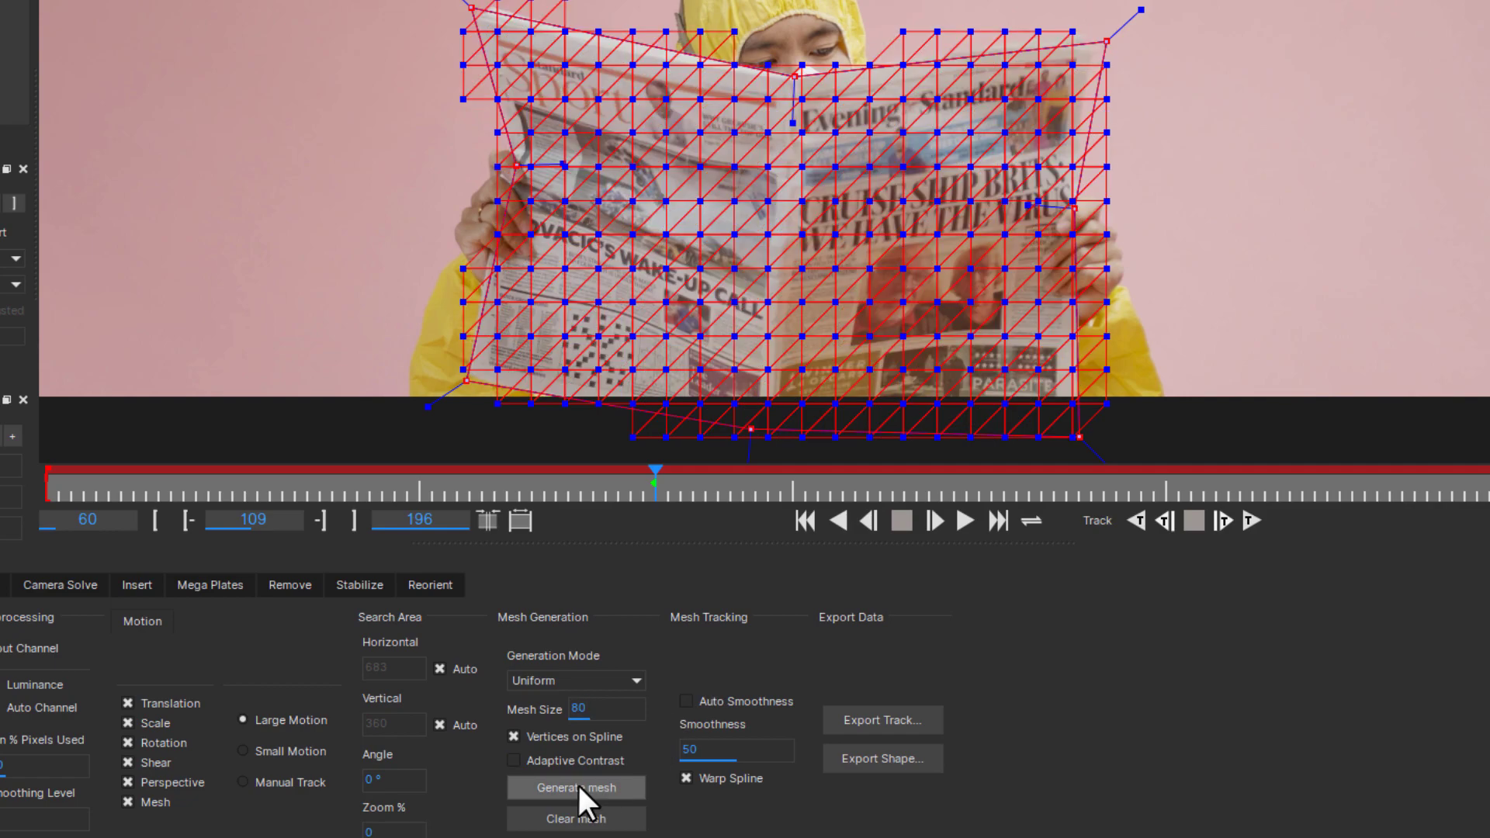
{"action": "double_click", "coordinate": [588, 707]}
{"action": "type", "text": "40"}
{"action": "left_click", "coordinate": [590, 785]}
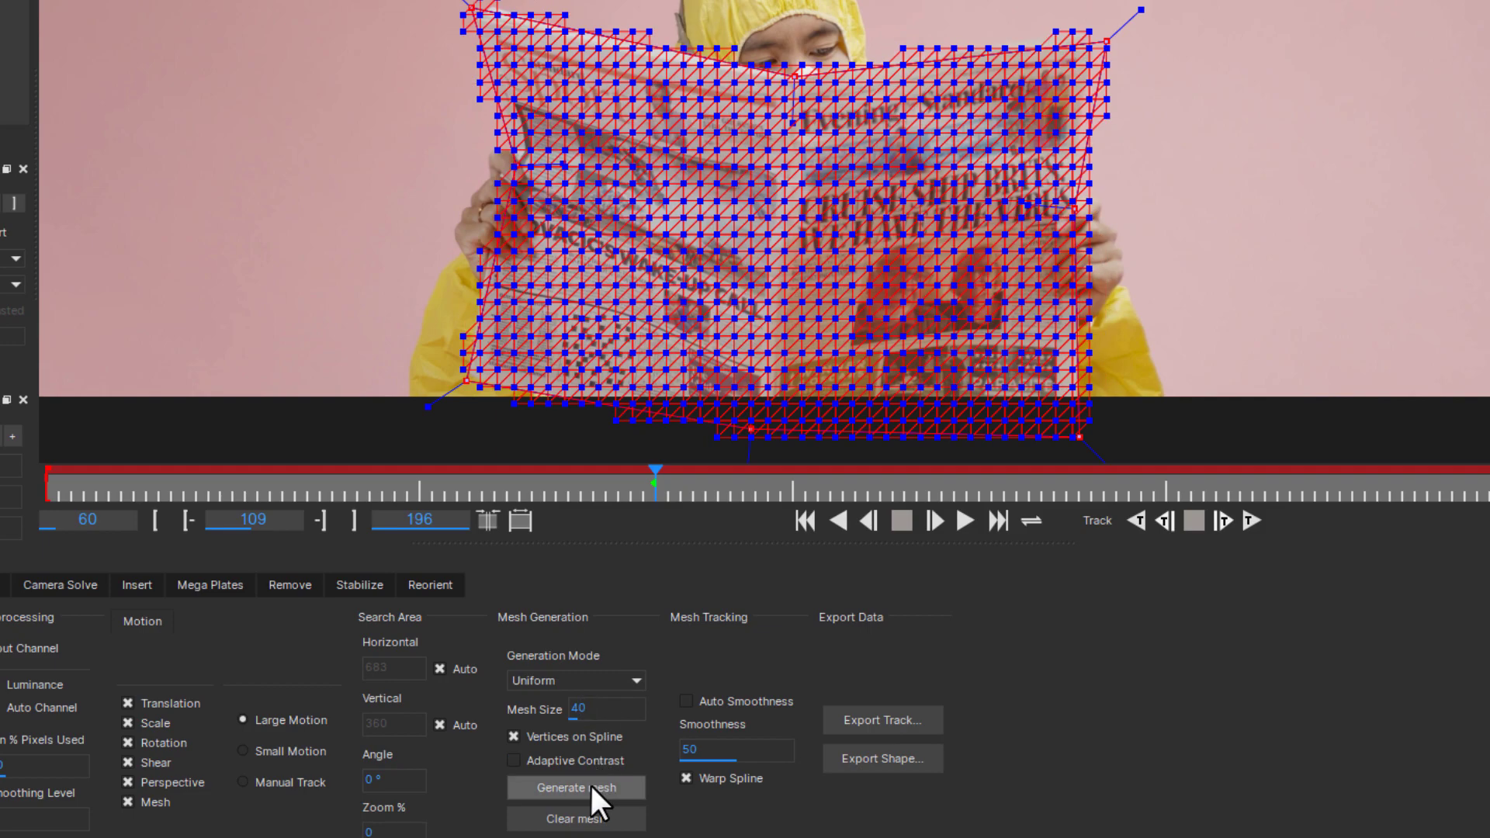
{"action": "double_click", "coordinate": [589, 708]}
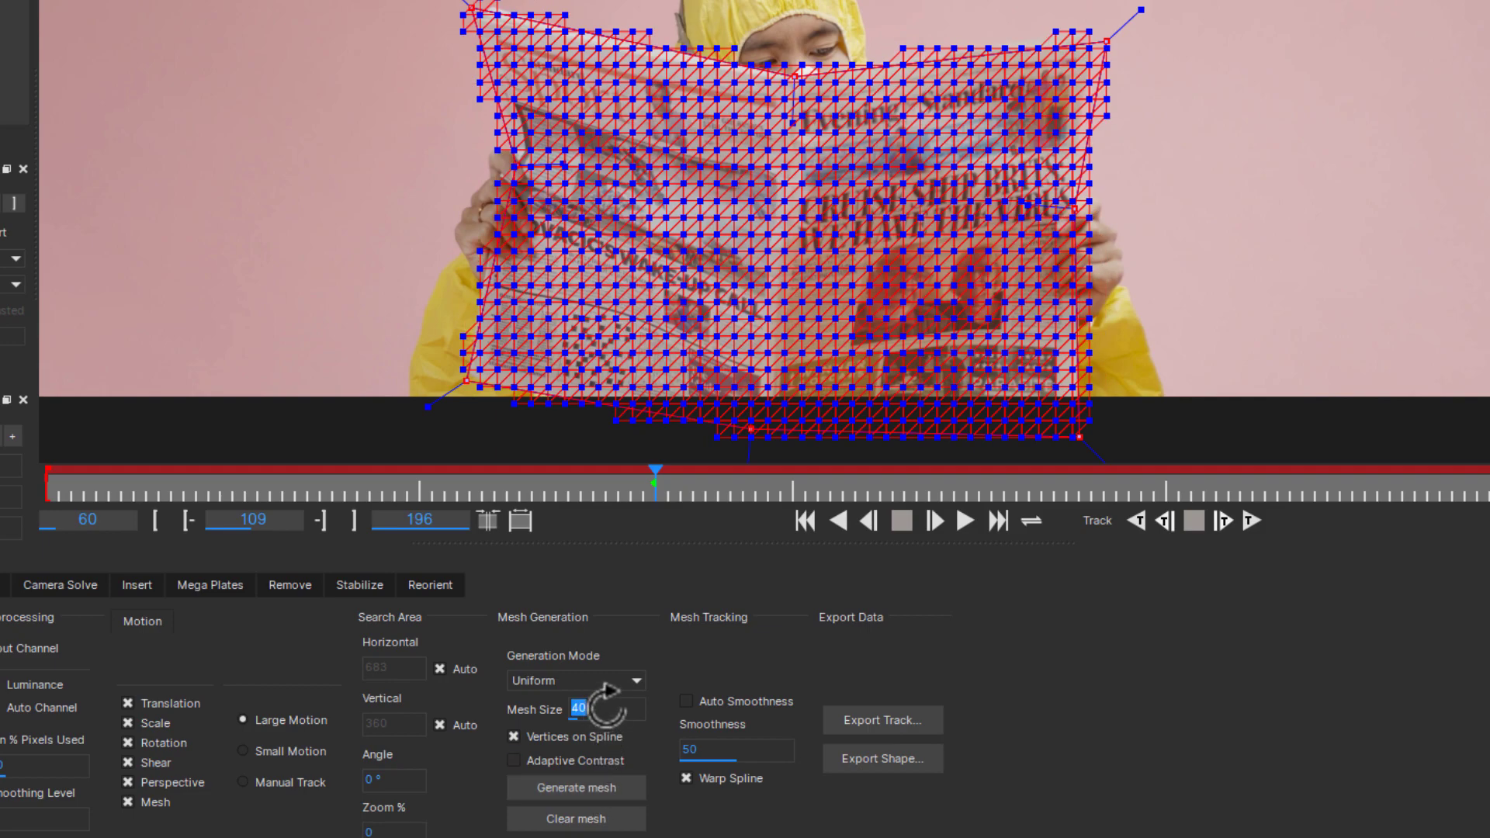
{"action": "type", "text": "120"}
{"action": "left_click", "coordinate": [586, 786]}
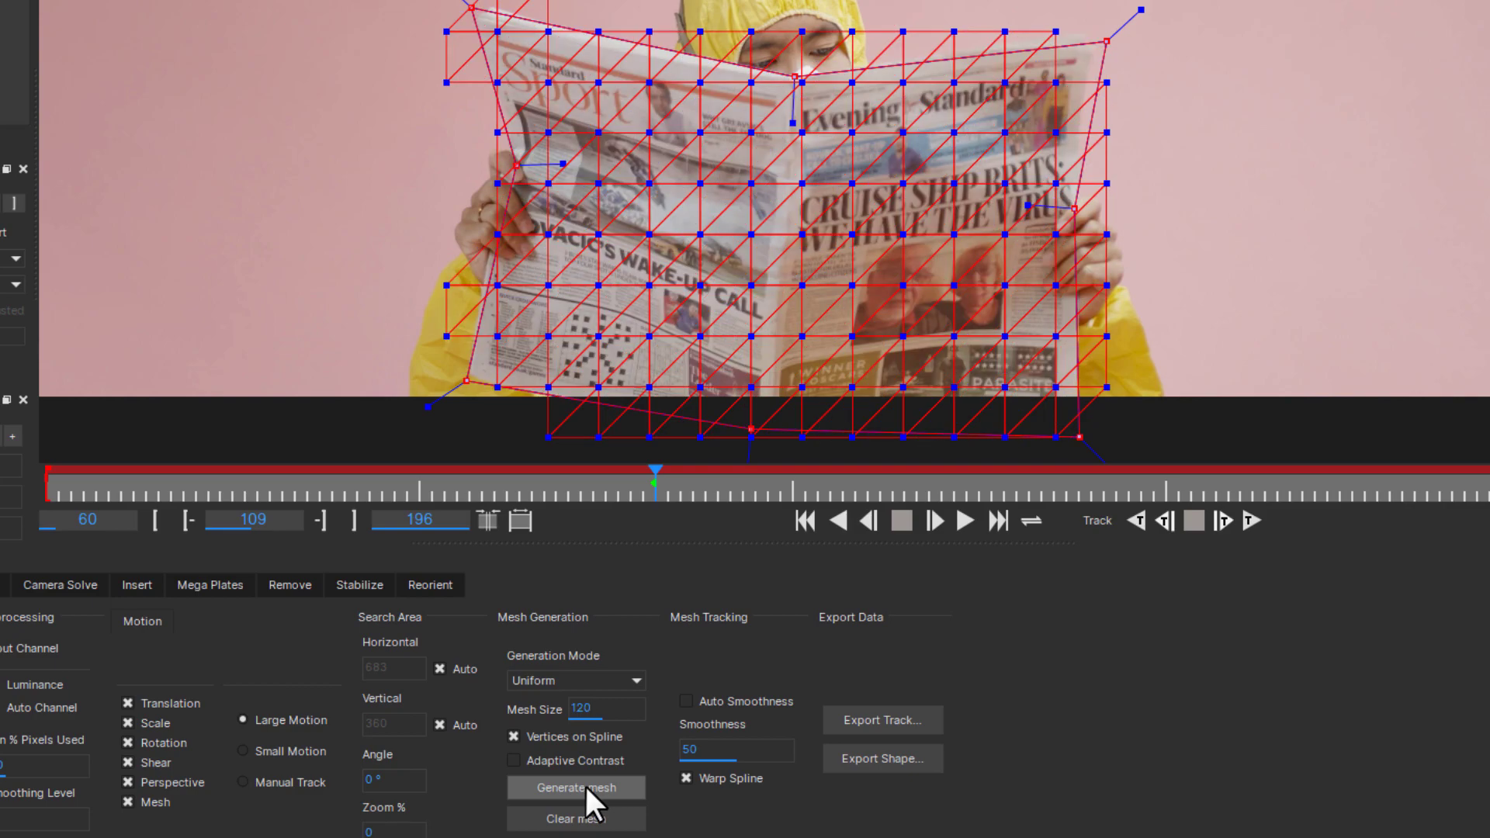
{"action": "double_click", "coordinate": [602, 700]}
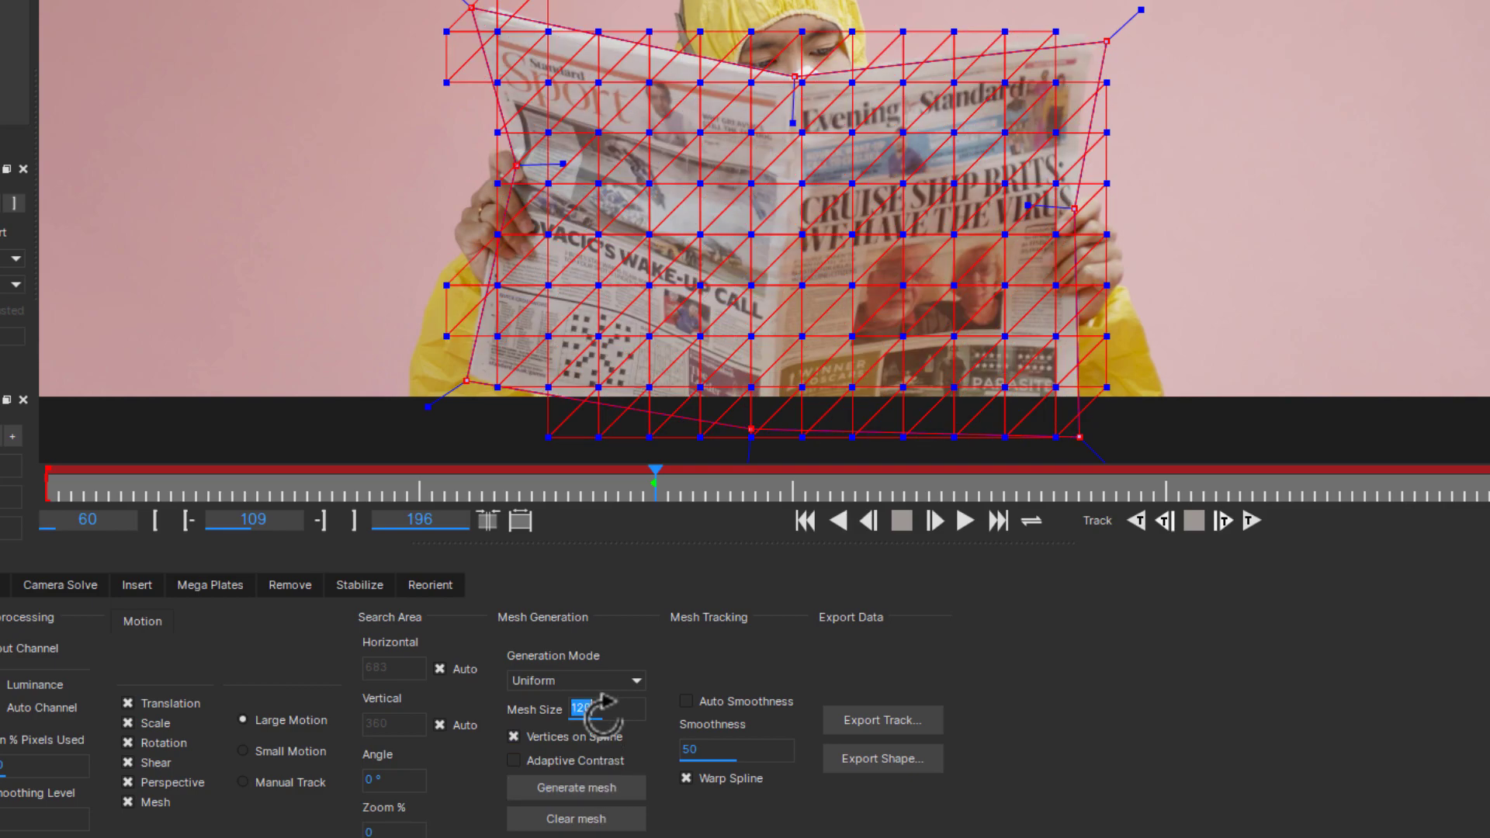
{"action": "type", "text": "32"}
{"action": "left_click", "coordinate": [584, 785]}
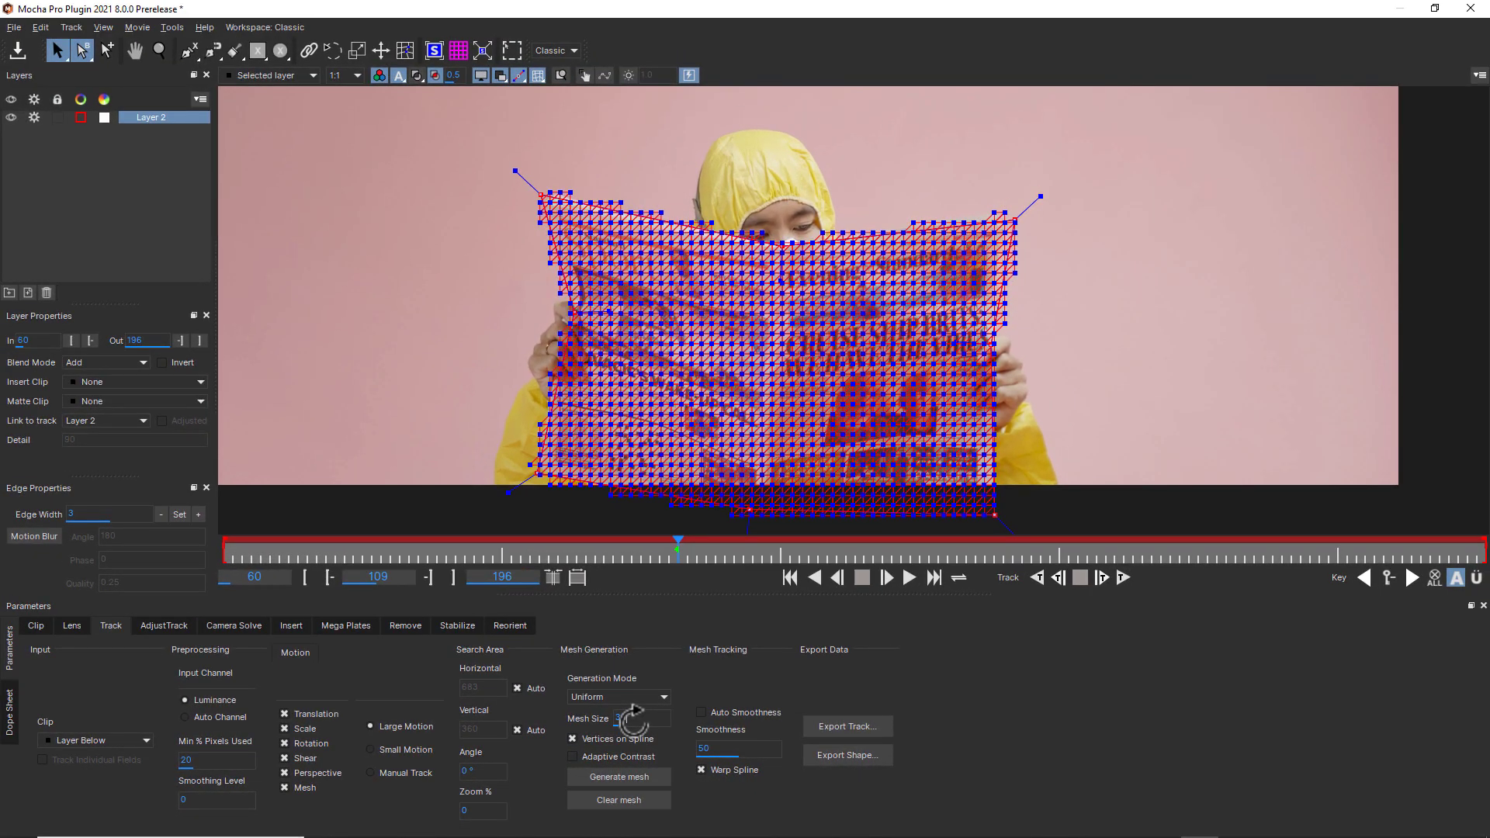
- Regenerate the uniform mesh at size 60, toggling Vertices on Spline off and on
{"action": "type", "text": "64"}
{"action": "left_click", "coordinate": [628, 776]}
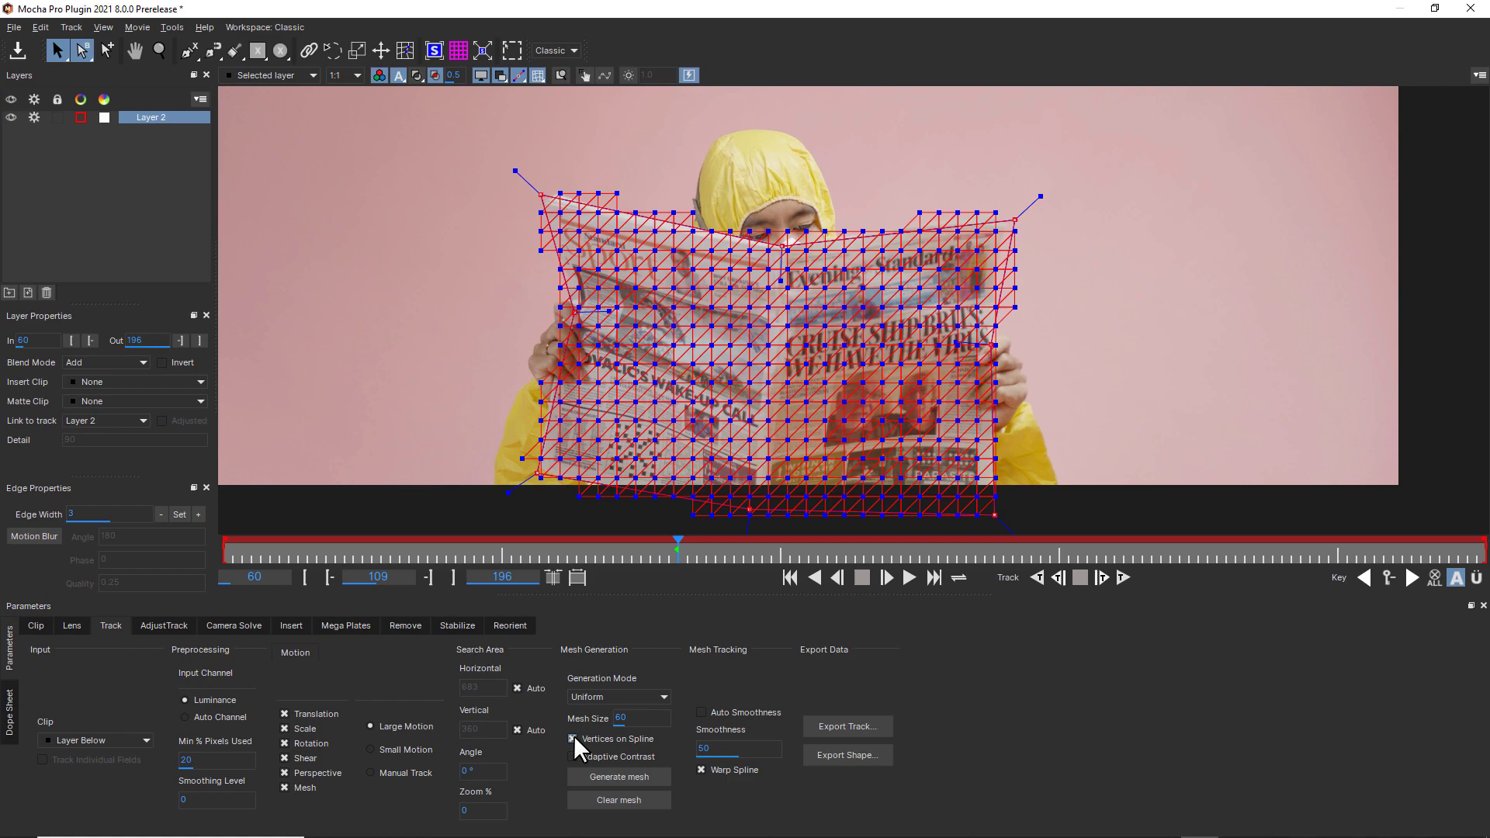
{"action": "left_click", "coordinate": [574, 737]}
{"action": "left_click", "coordinate": [590, 774]}
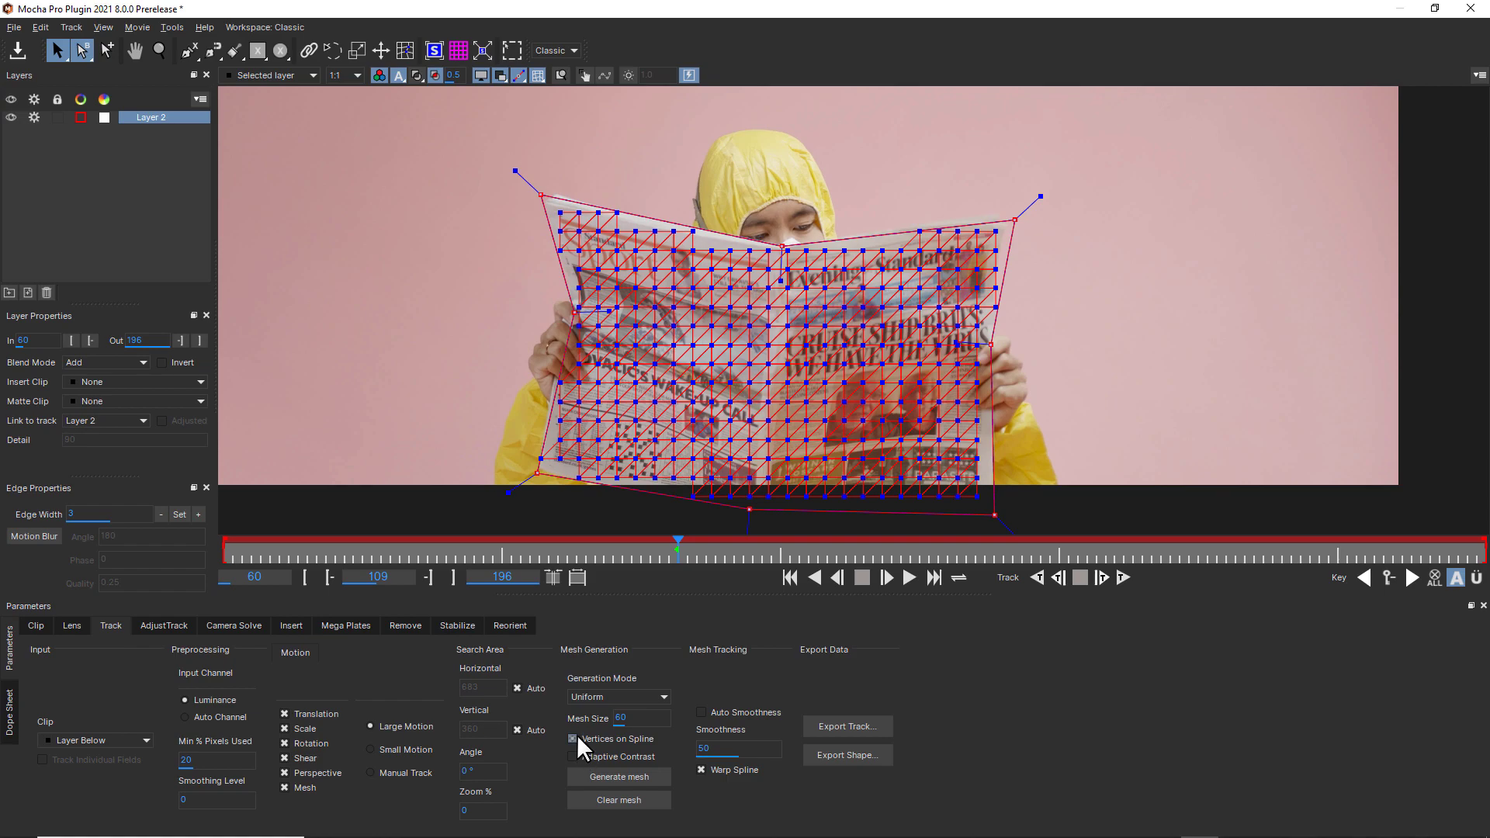
{"action": "left_click", "coordinate": [577, 737]}
{"action": "left_click", "coordinate": [610, 779]}
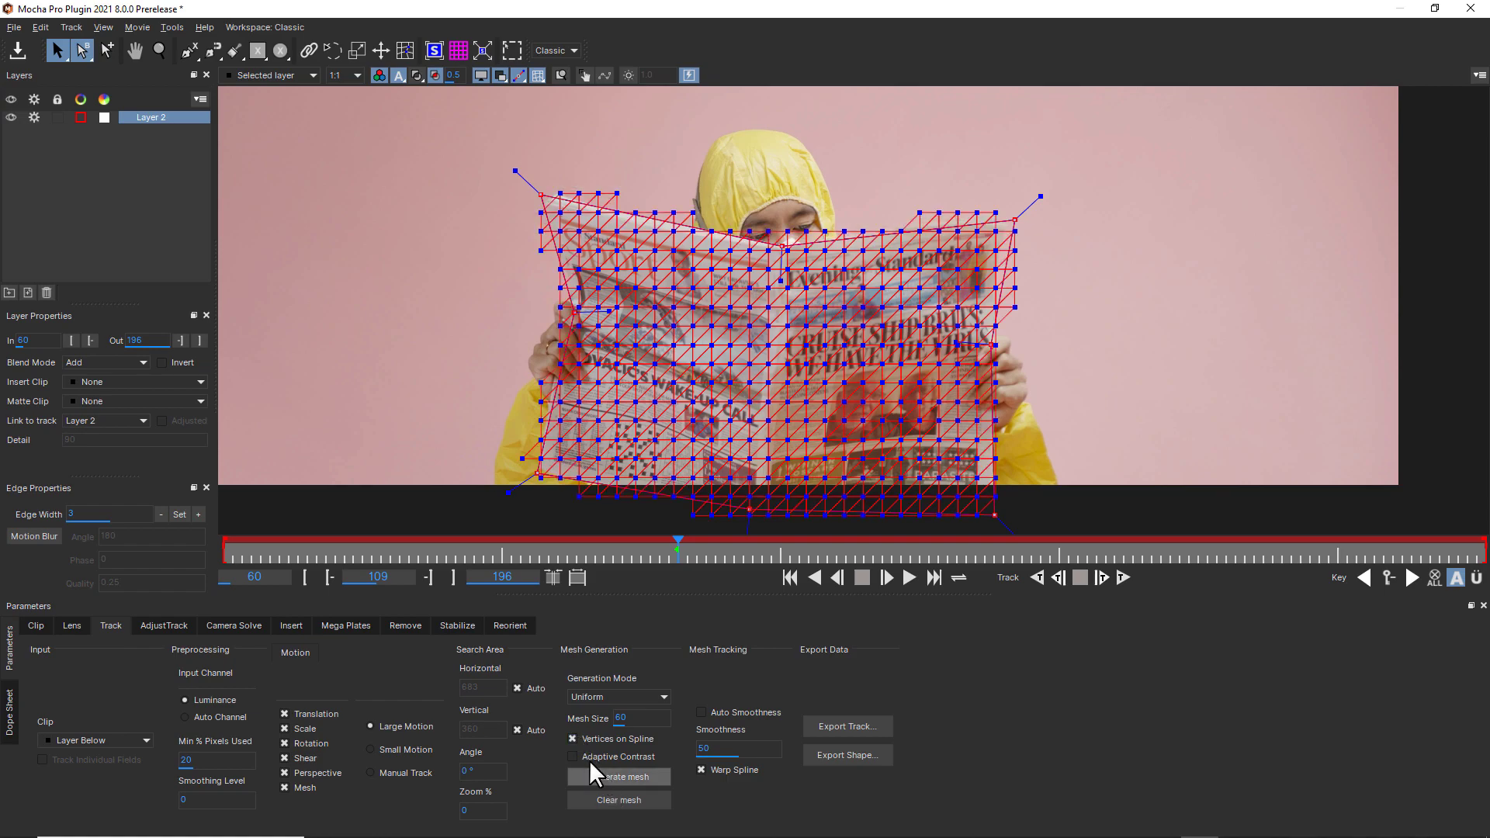
{"action": "left_click", "coordinate": [571, 735]}
{"action": "left_click", "coordinate": [589, 775]}
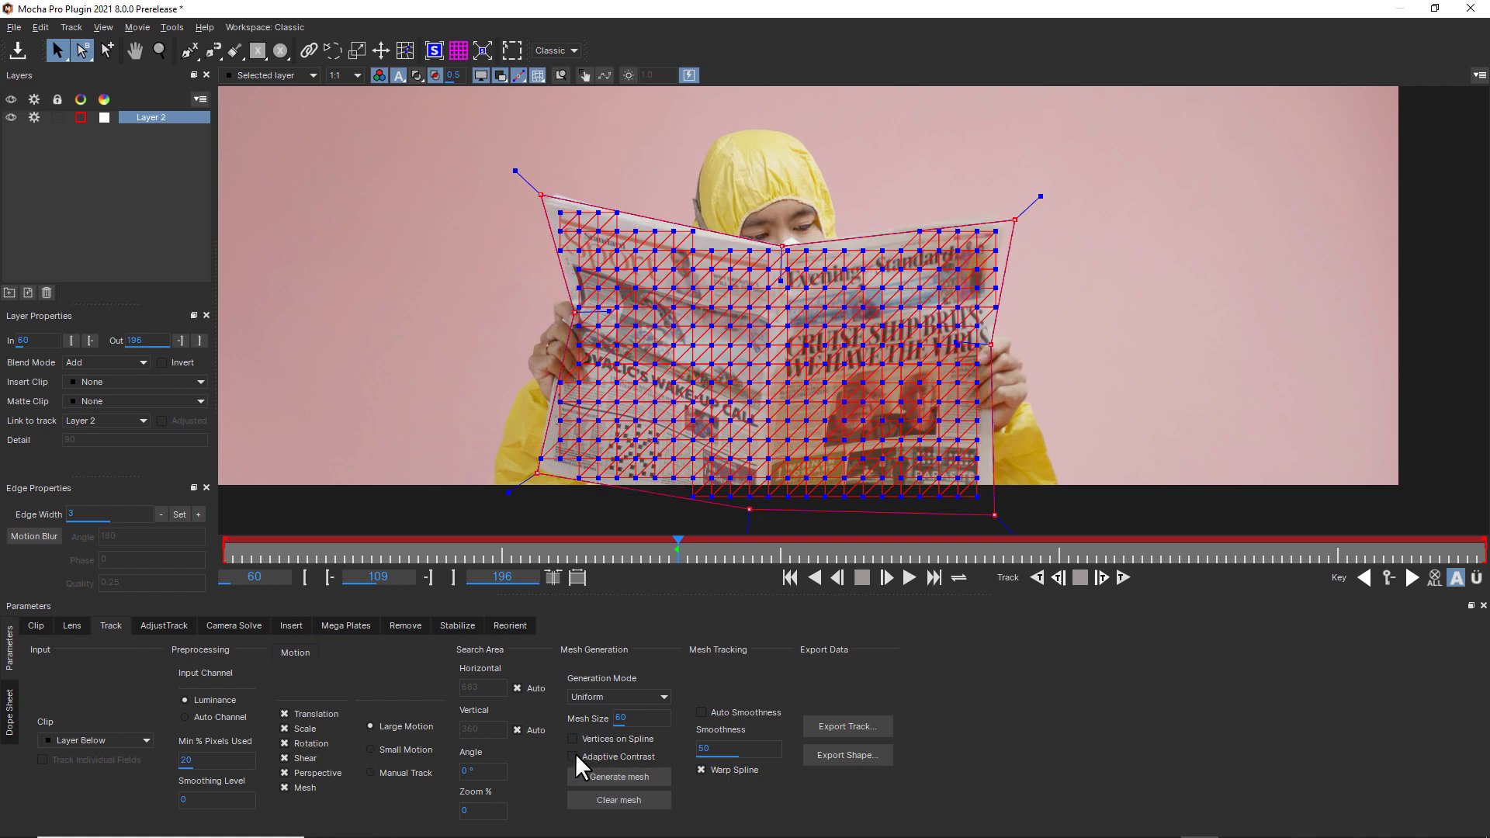
{"action": "left_click", "coordinate": [589, 774]}
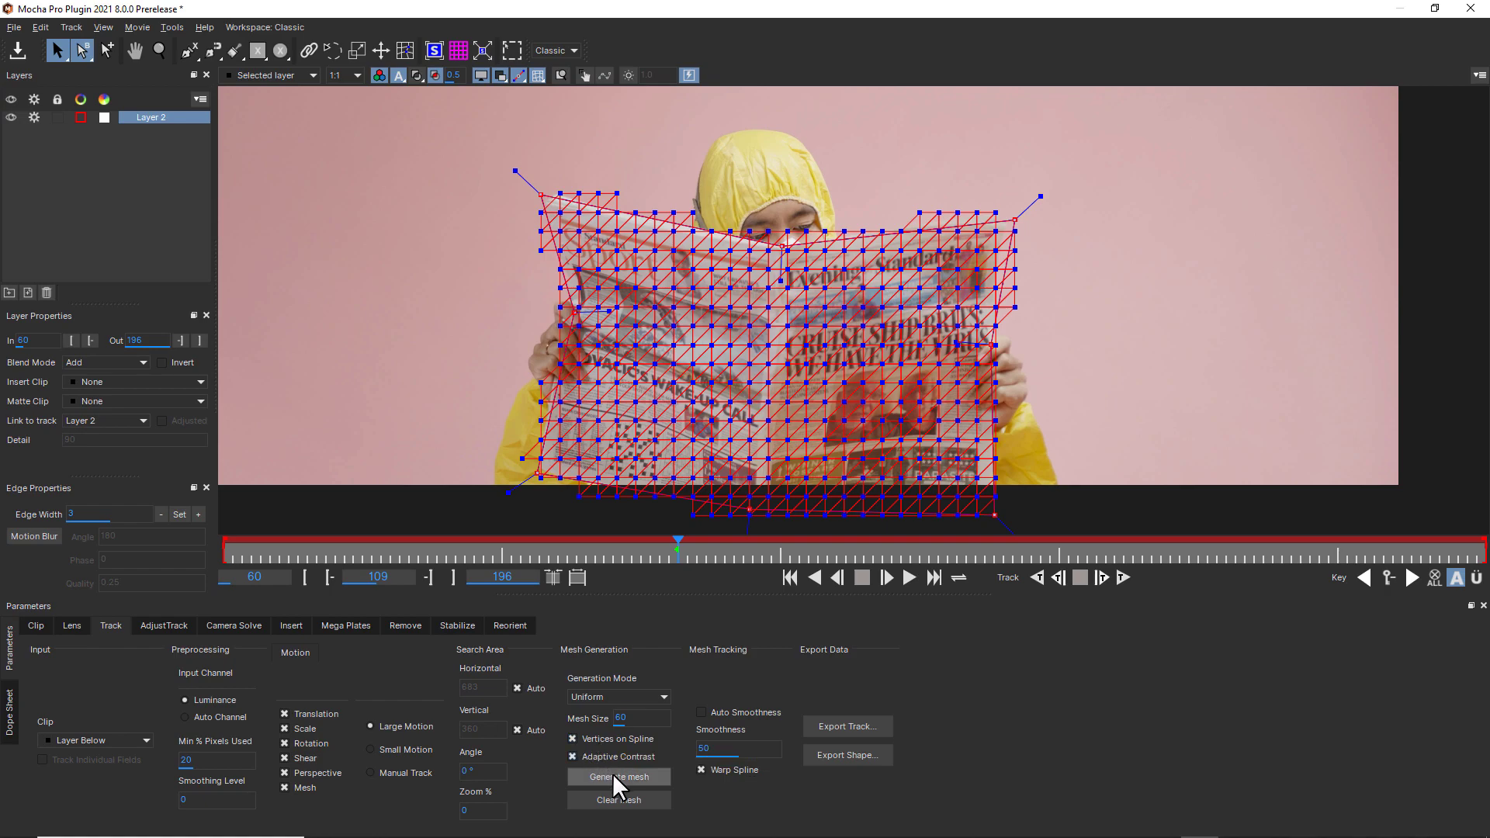
- Regenerate the automatic mesh several times, then clear it from the newspaper layer
{"action": "left_click", "coordinate": [612, 773]}
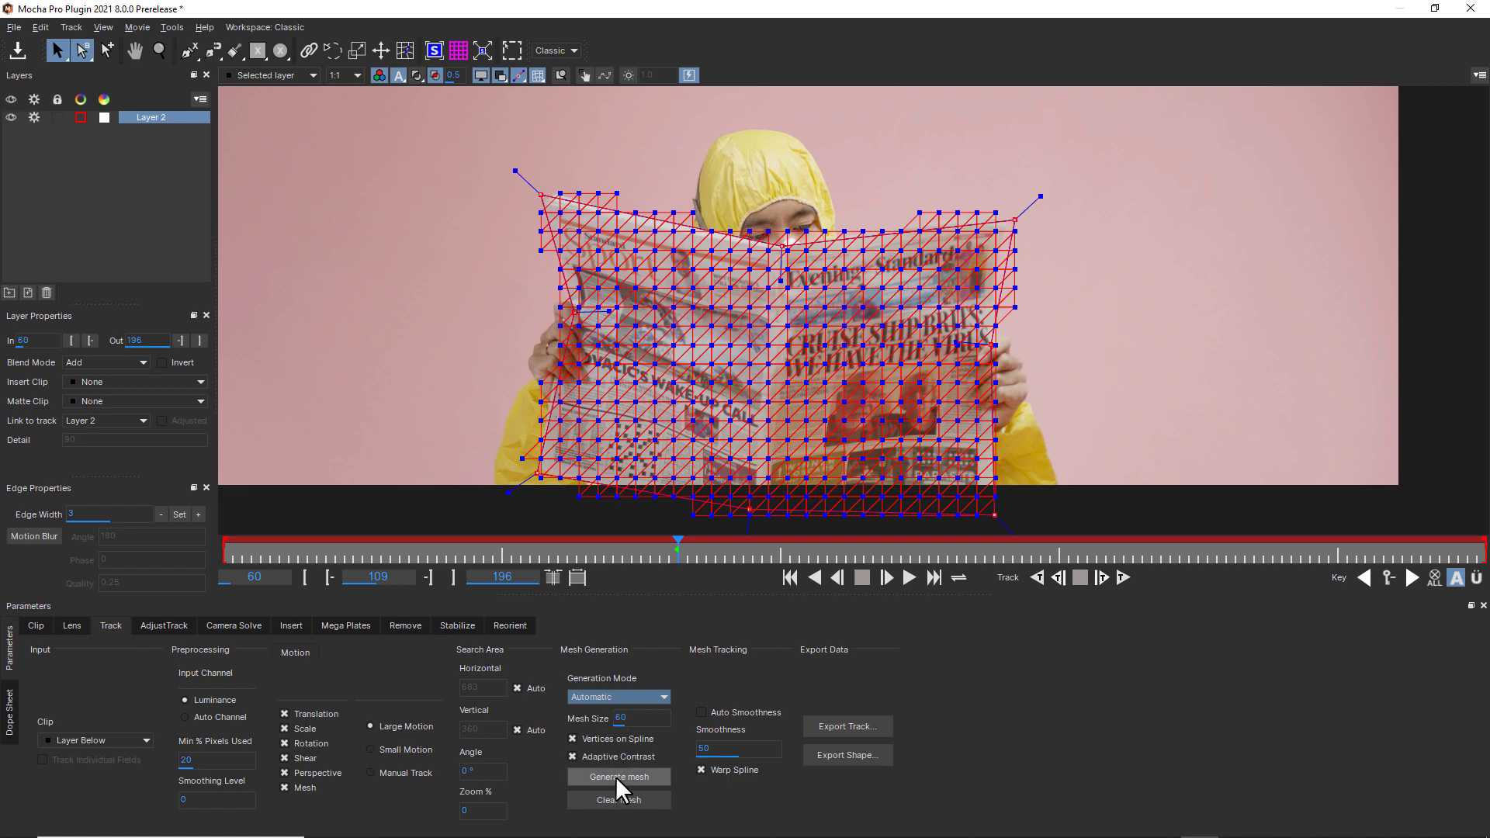
{"action": "left_click", "coordinate": [616, 776]}
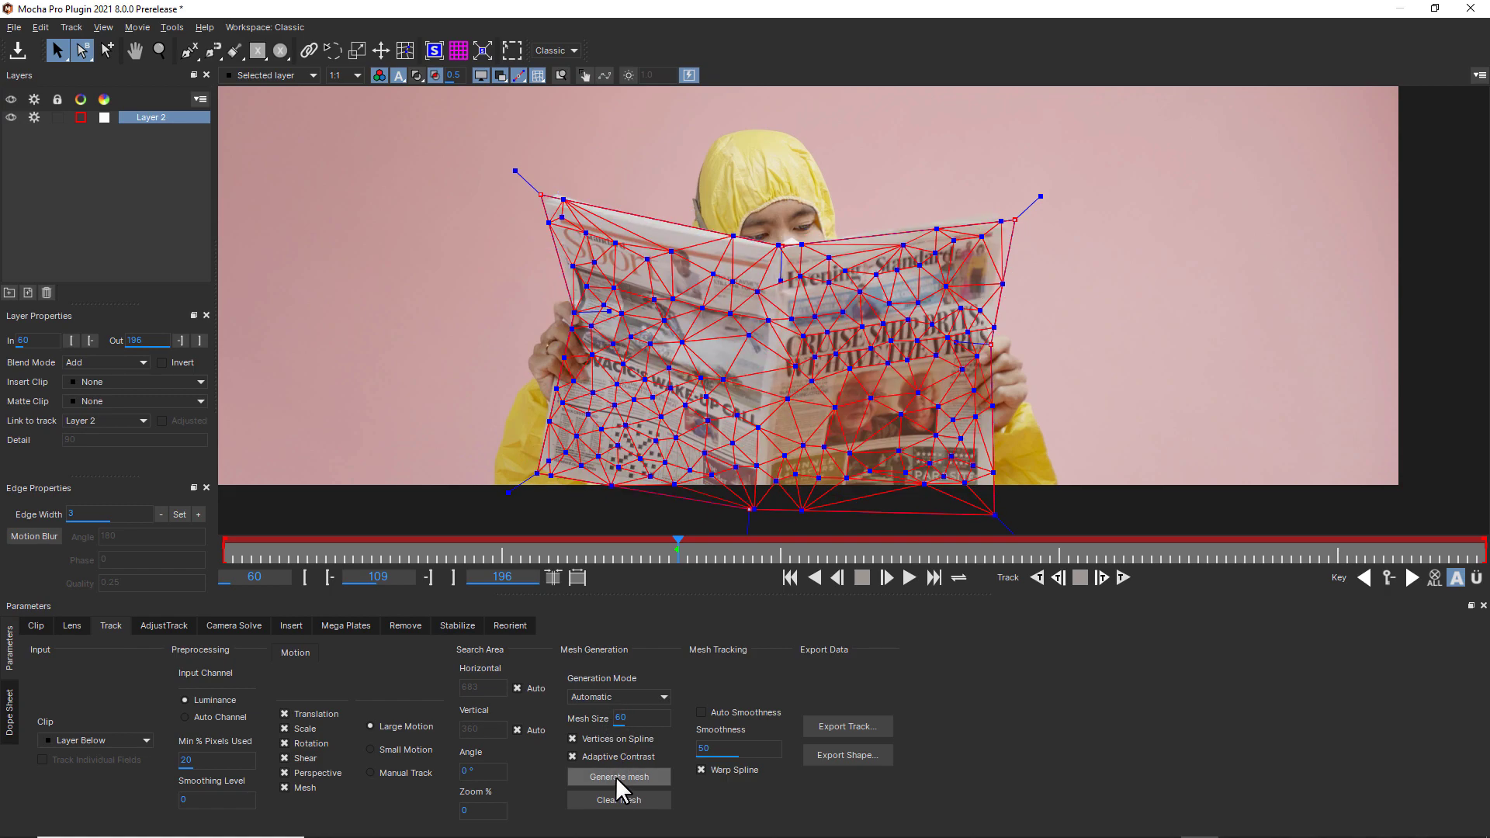
{"action": "left_click", "coordinate": [616, 776]}
{"action": "left_click", "coordinate": [607, 766]}
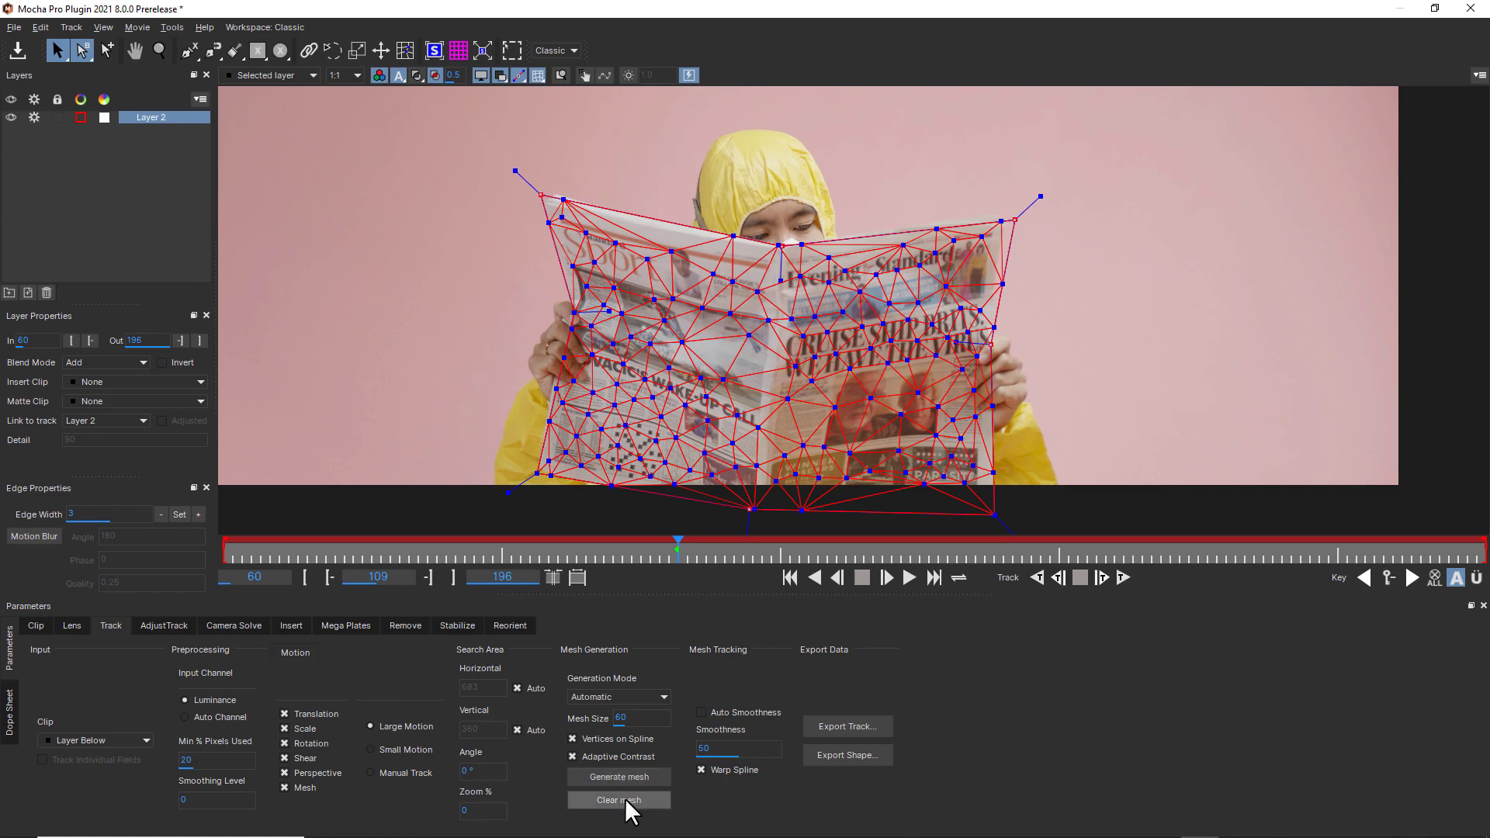
{"action": "left_click", "coordinate": [630, 800]}
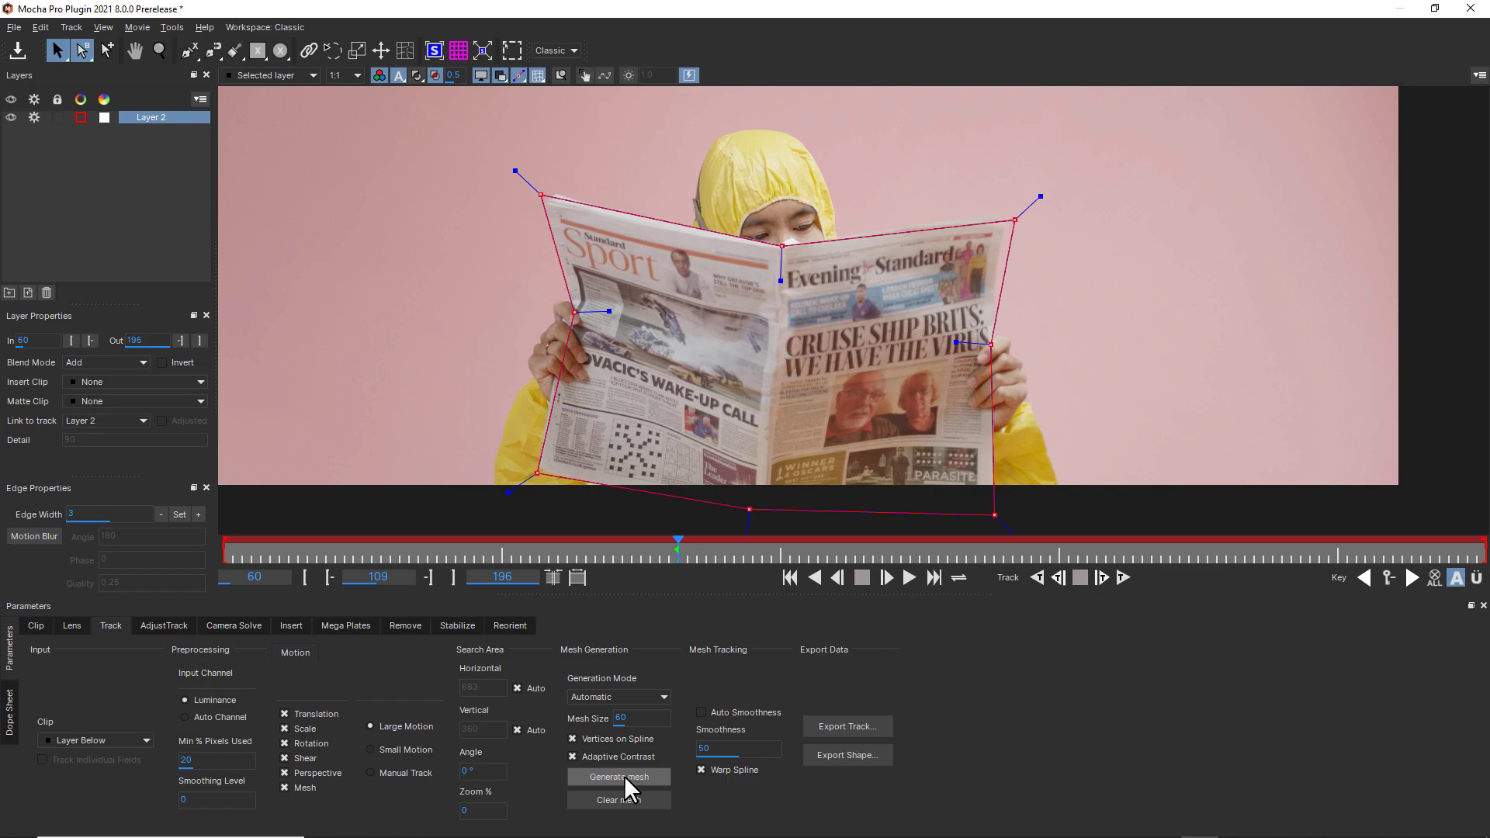
- Generate a fresh mesh on Layer 2 and track it forward across frames 60–196
{"action": "left_click", "coordinate": [624, 775]}
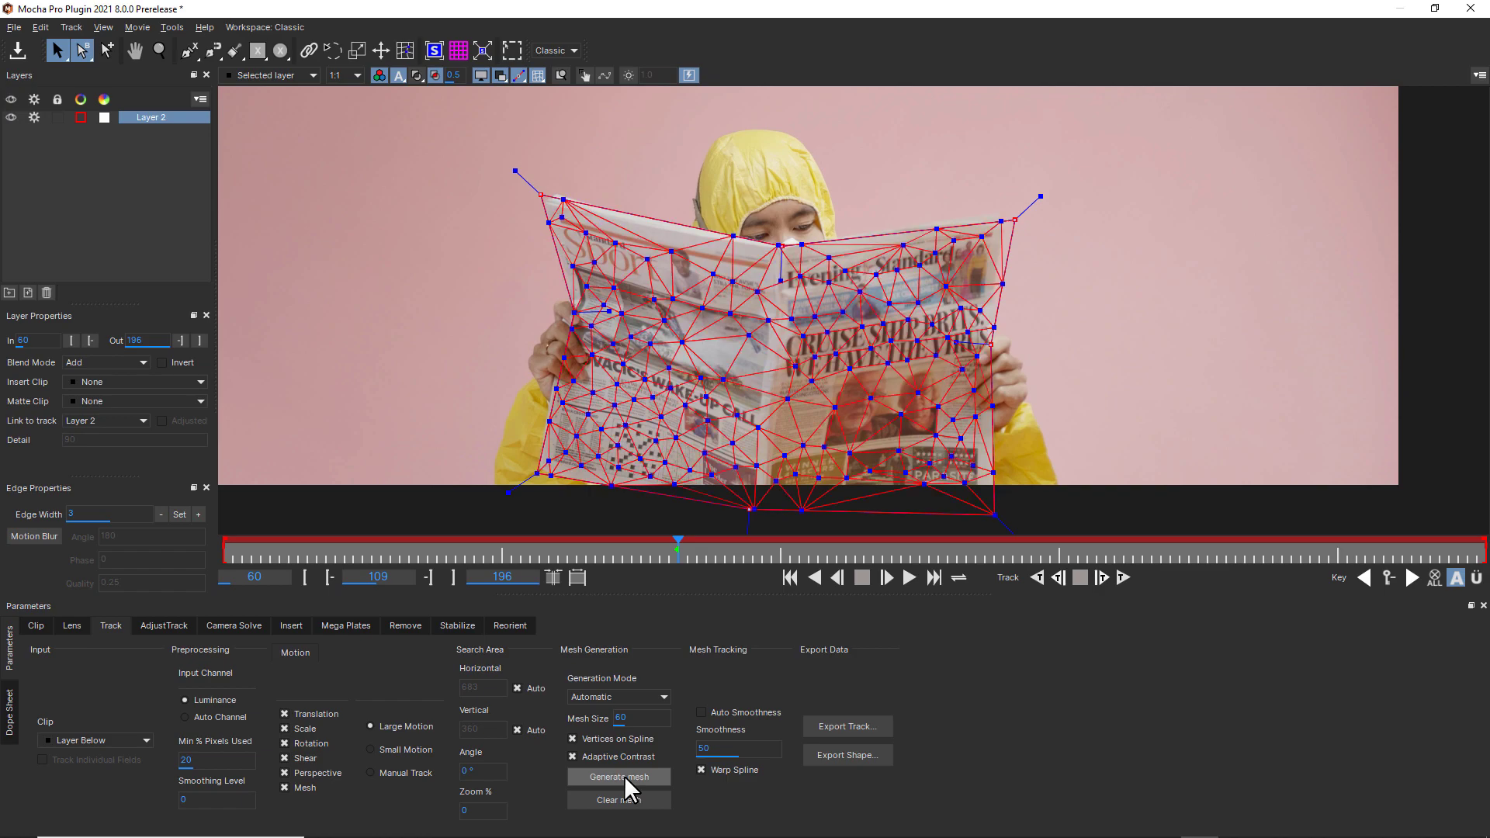
{"action": "left_click", "coordinate": [1117, 581]}
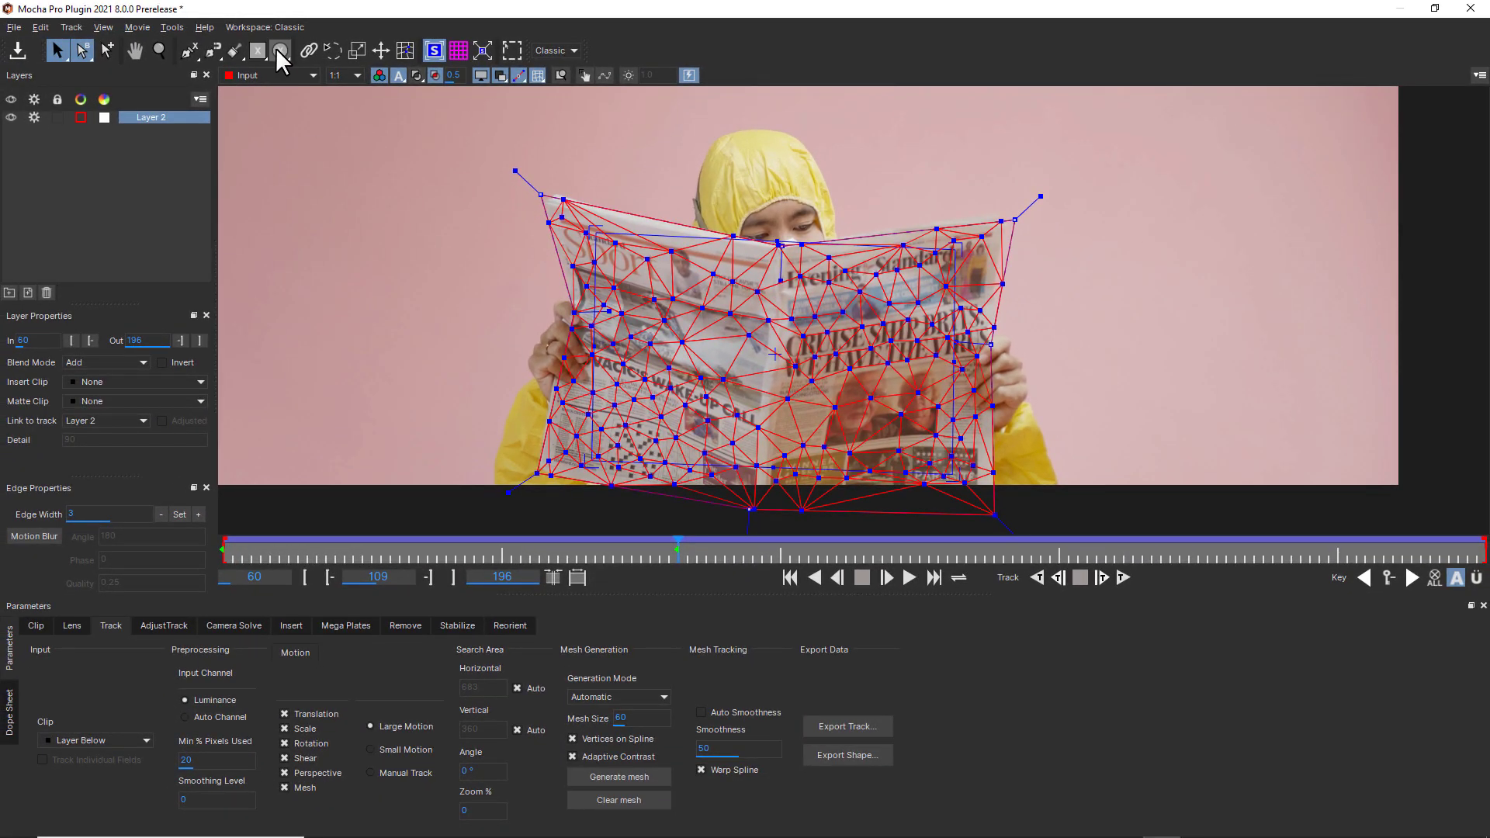
- Draw circle splines around both hands, then select the left hand and right hand layers
{"action": "left_click", "coordinate": [277, 50]}
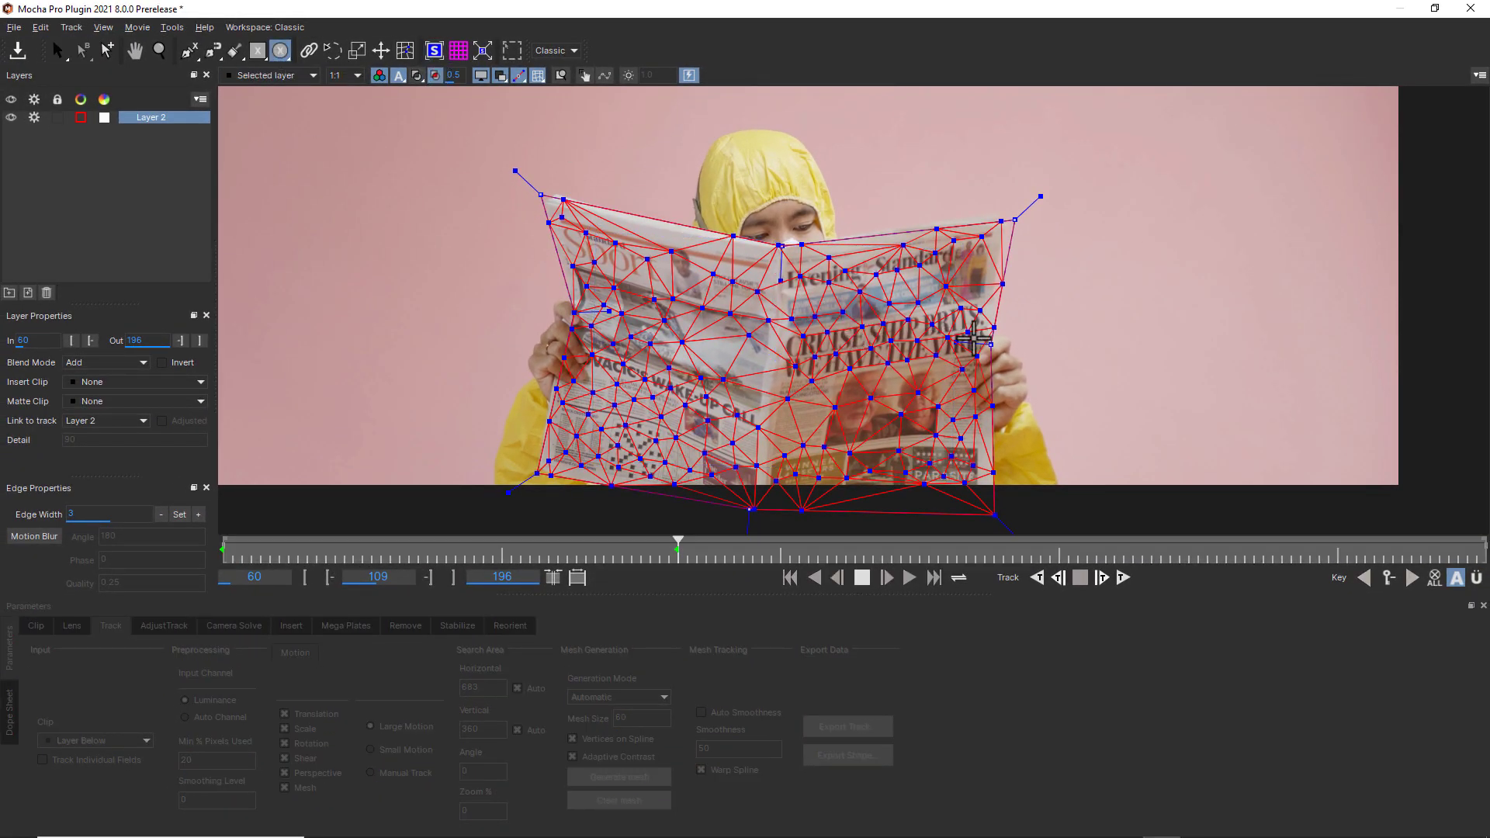
{"action": "left_click", "coordinate": [1048, 444]}
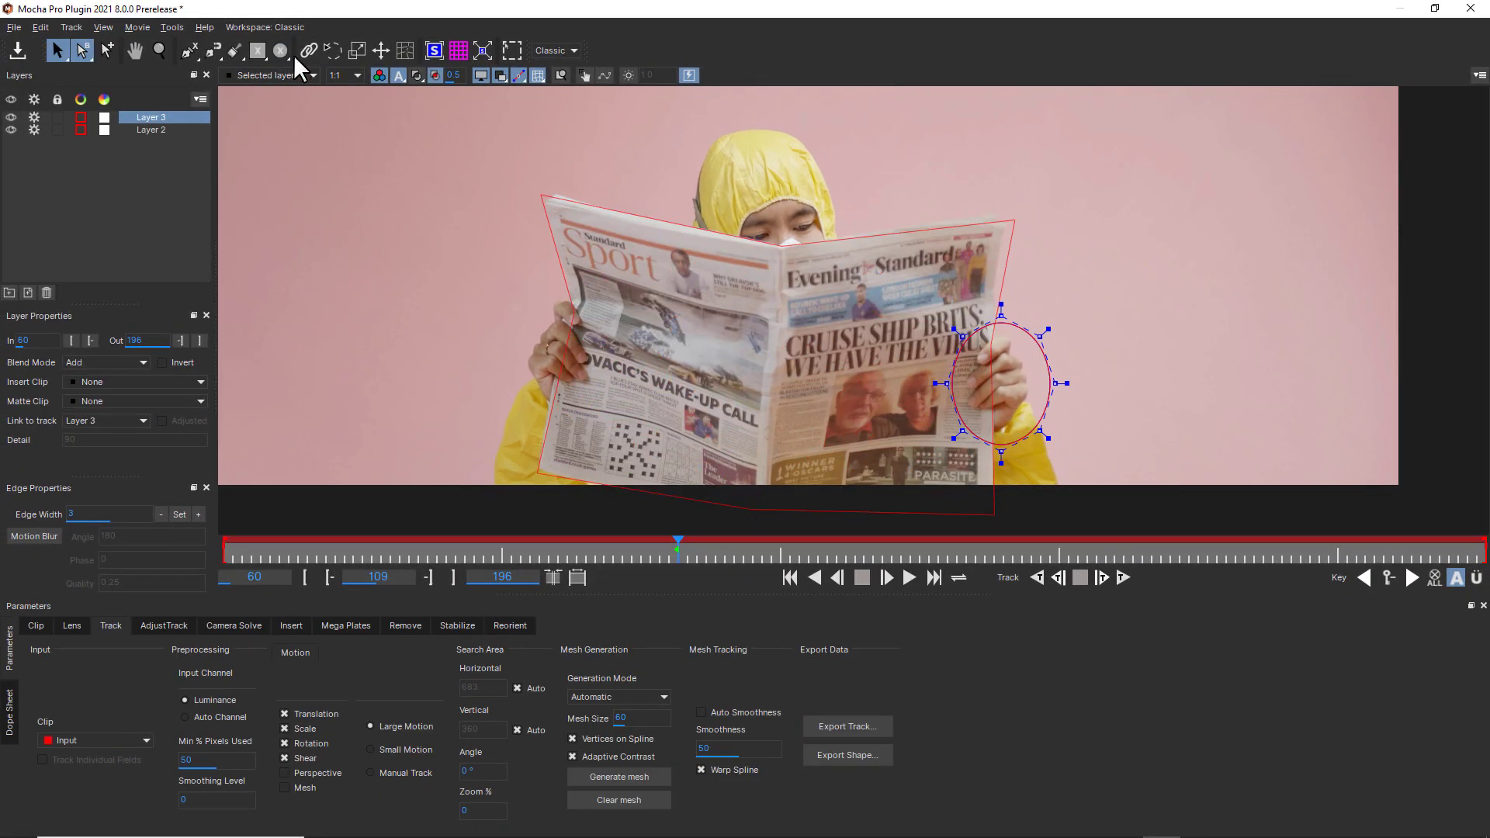
{"action": "left_click", "coordinate": [609, 410]}
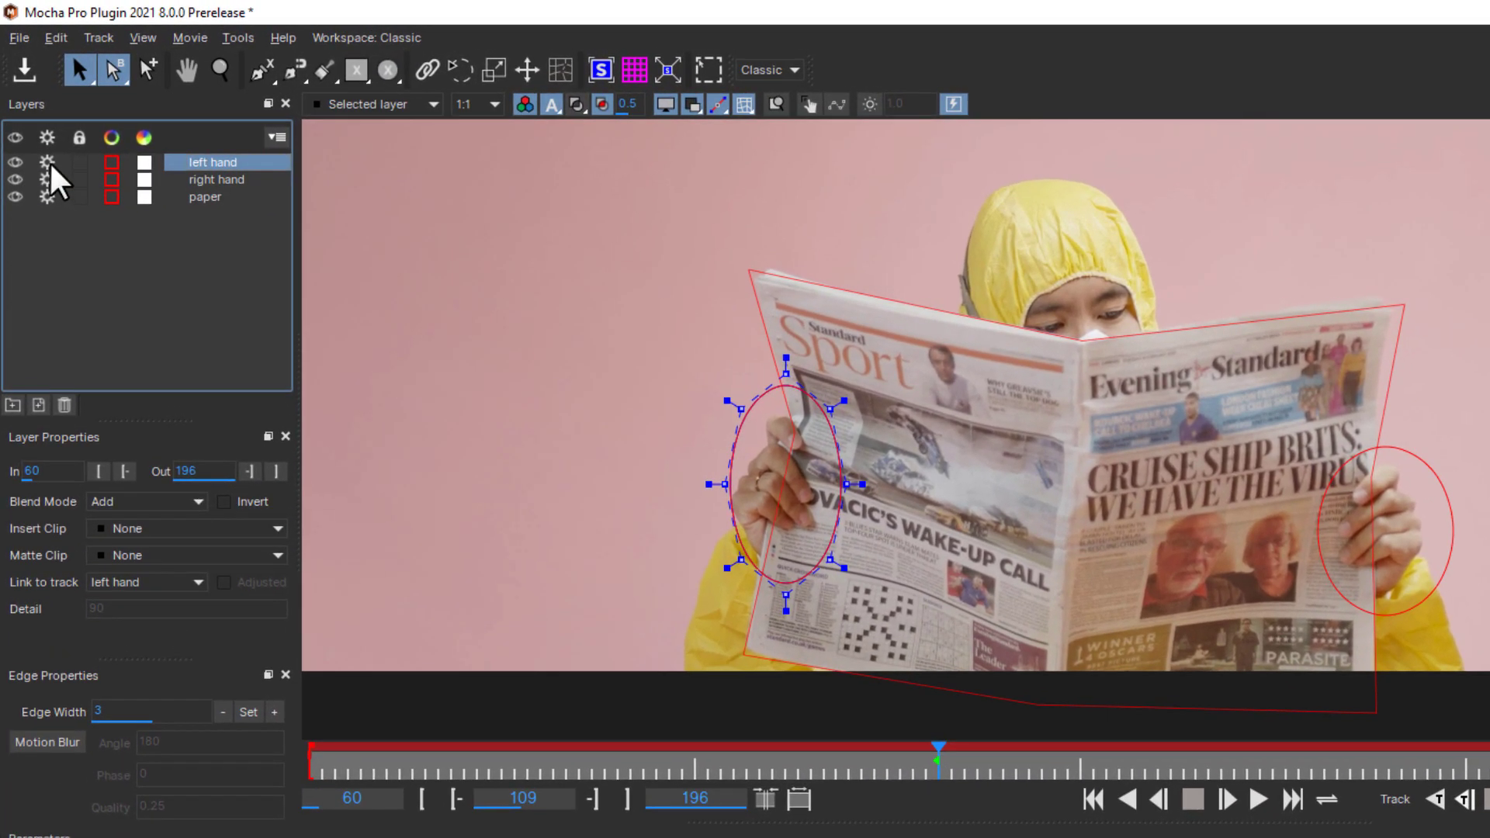
{"action": "left_click", "coordinate": [194, 197]}
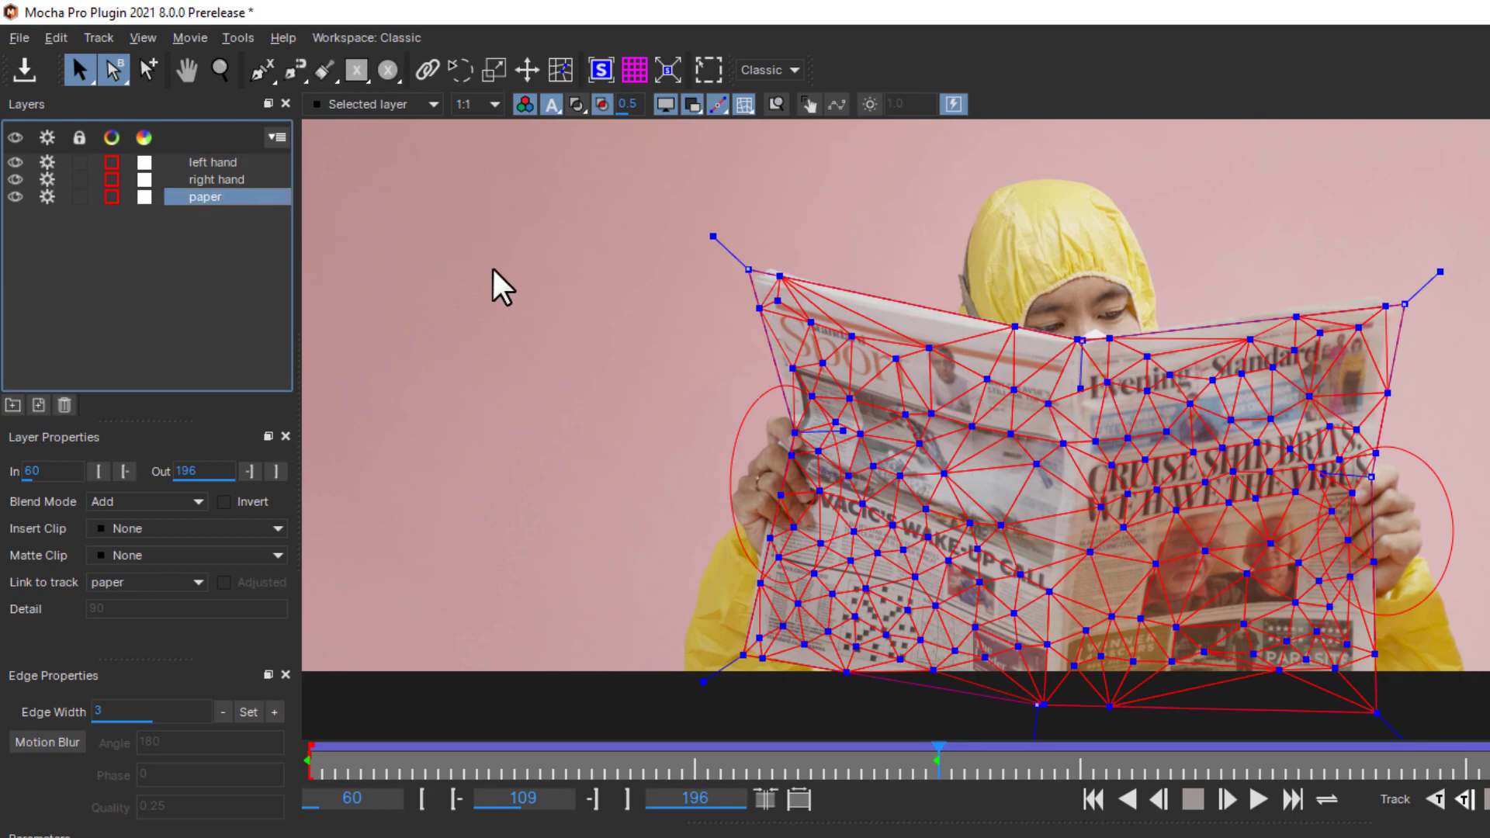
{"action": "left_click", "coordinate": [212, 180]}
{"action": "left_click", "coordinate": [211, 162], "text": "shift"}
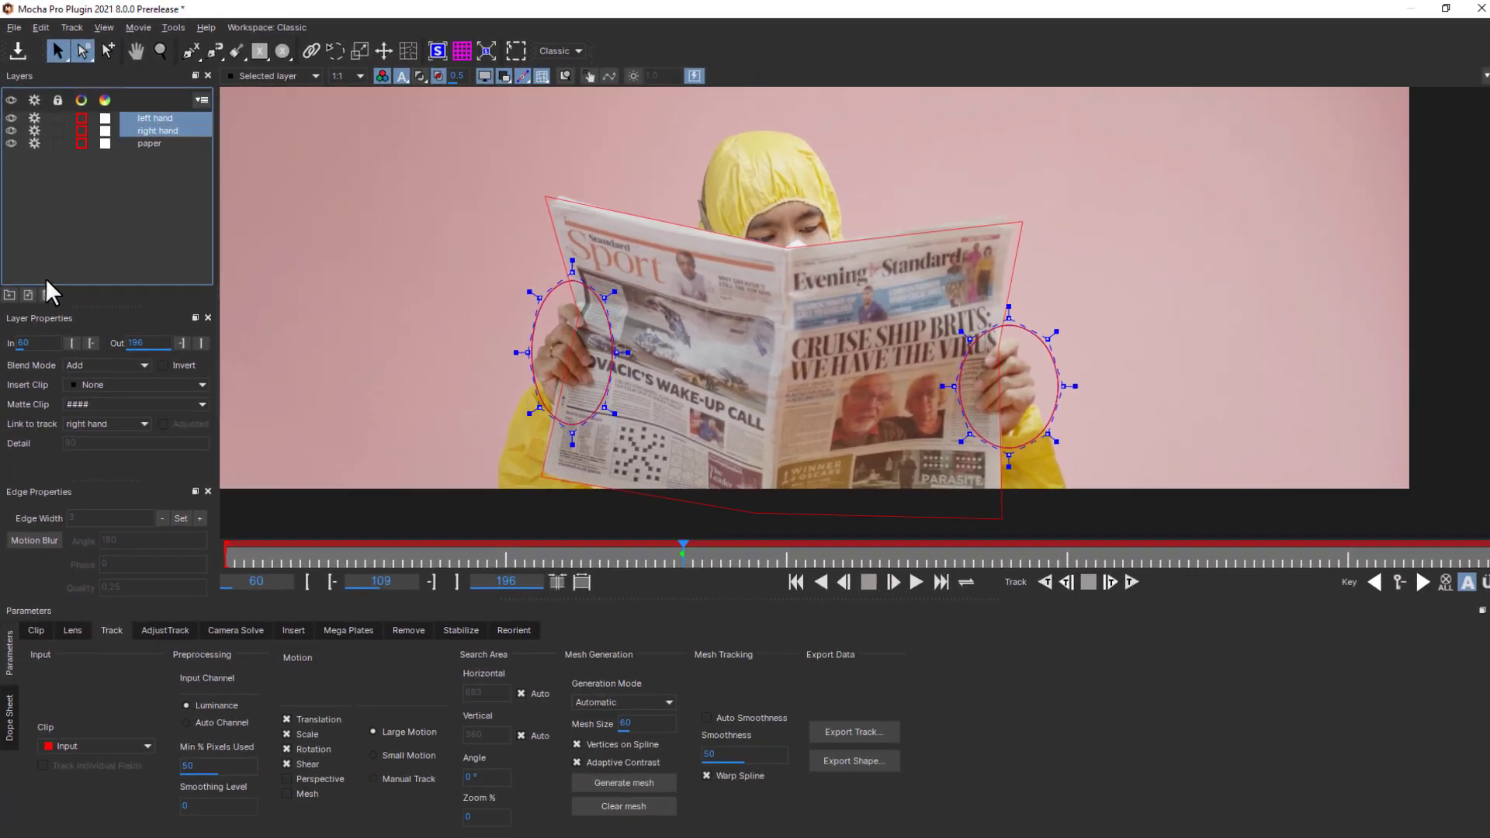
- Delete the two hand layers and show the paper layer's mesh as points only
{"action": "left_click", "coordinate": [47, 294]}
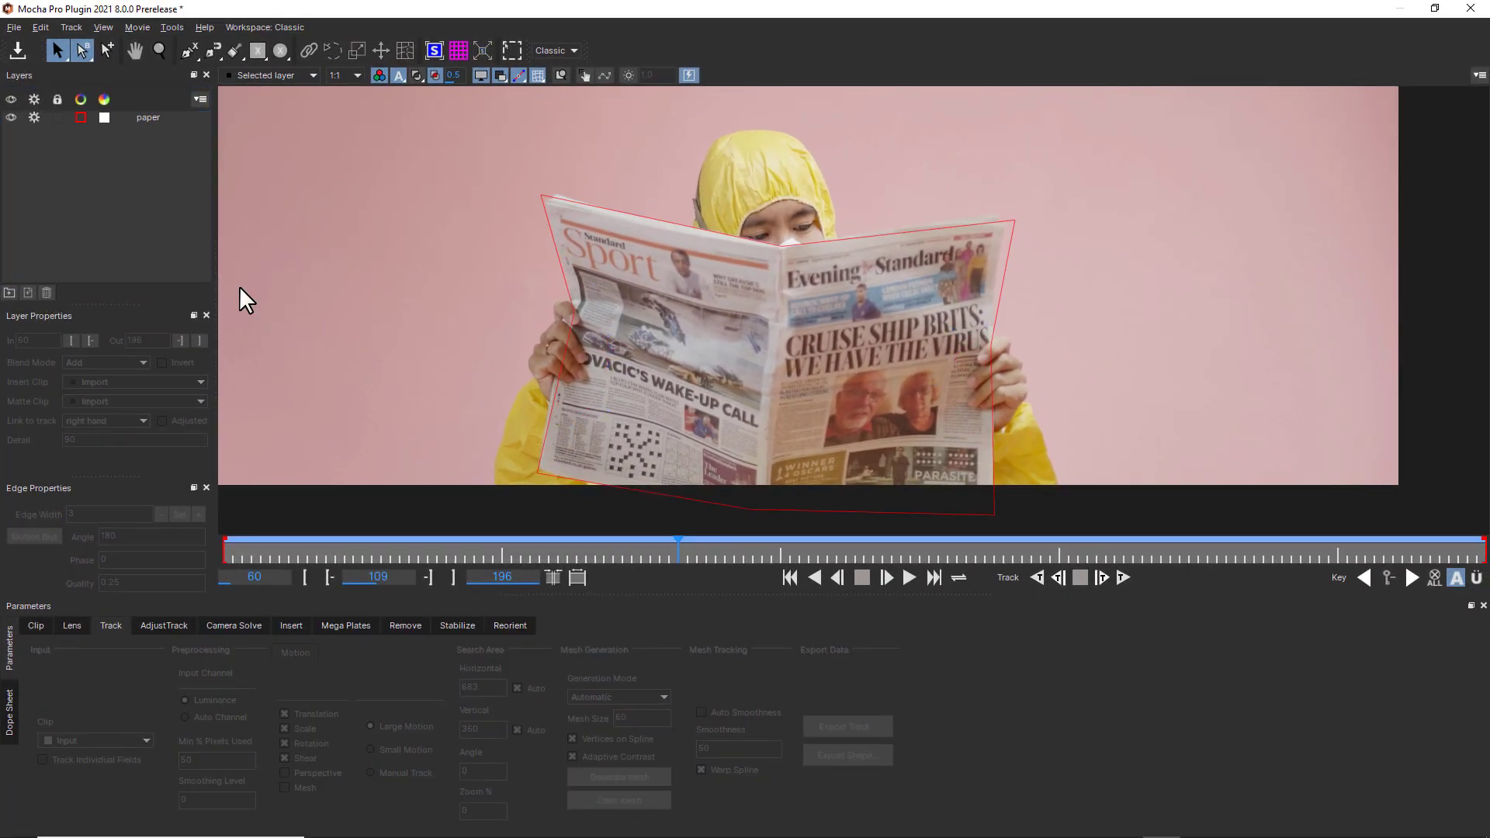
{"action": "left_click", "coordinate": [603, 233]}
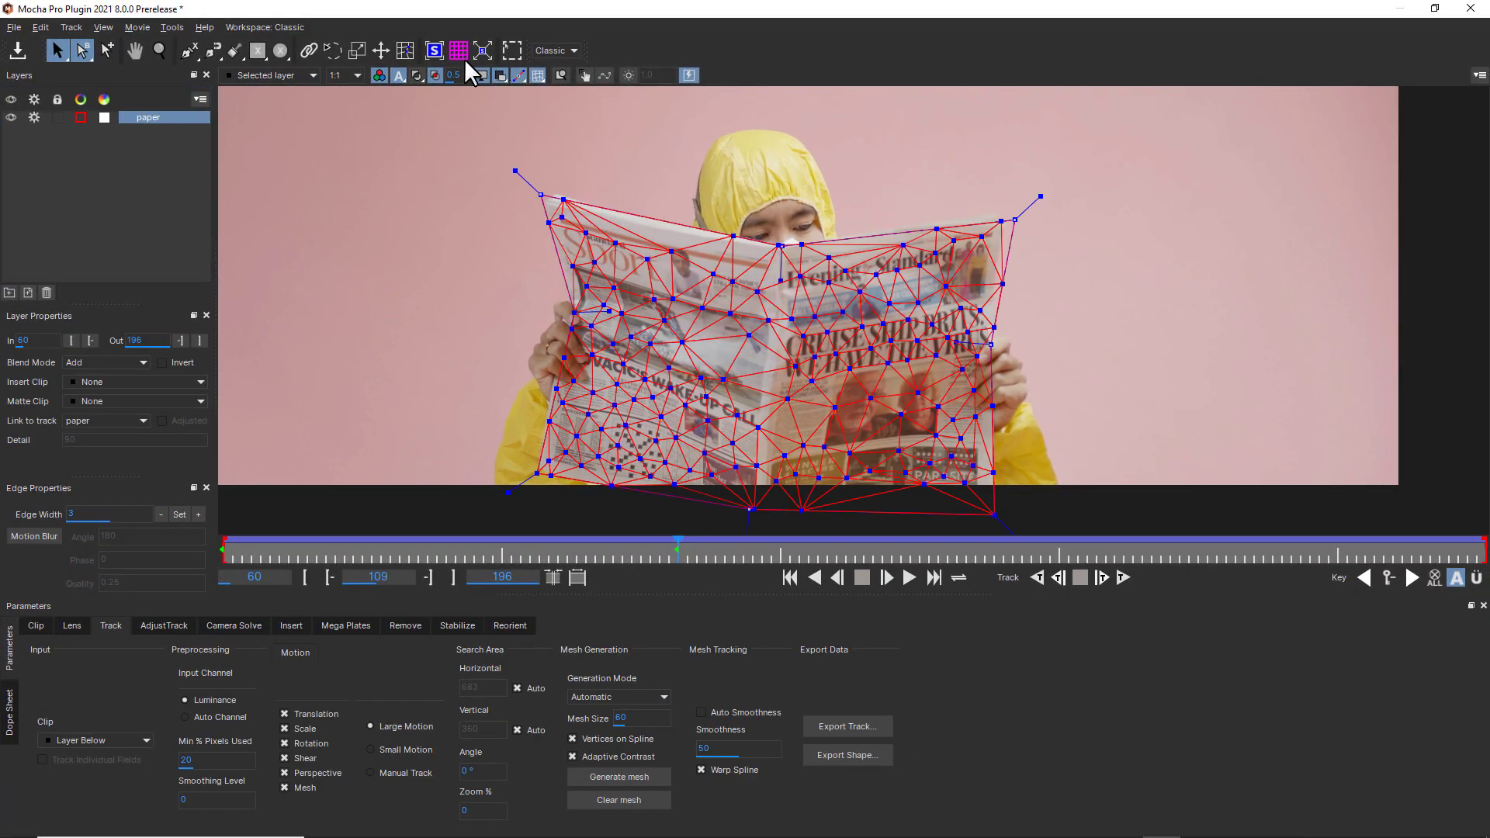
{"action": "left_click", "coordinate": [403, 52]}
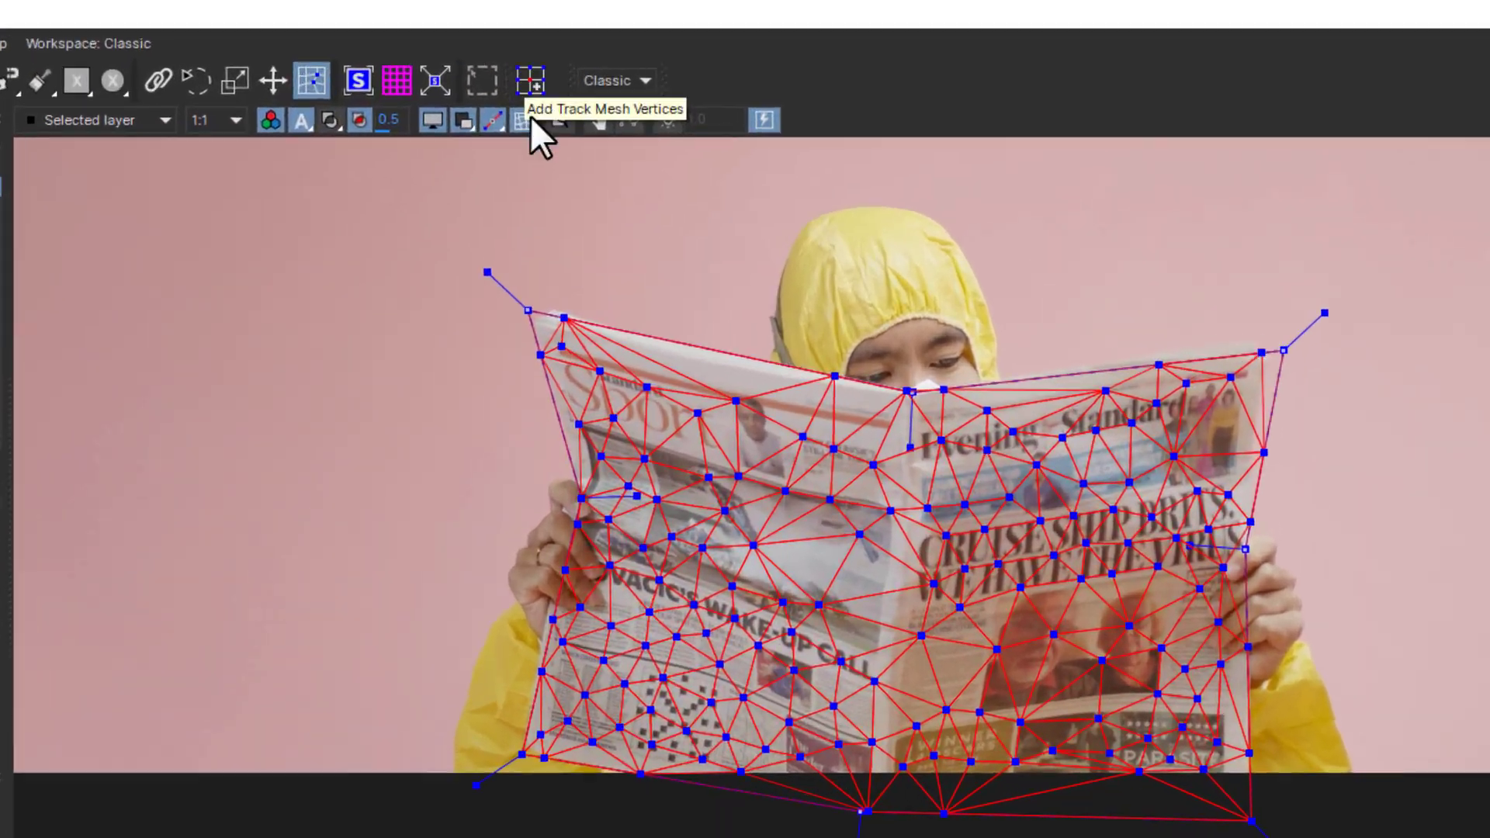
{"action": "left_click", "coordinate": [542, 80]}
{"action": "left_click", "coordinate": [556, 105]}
- Toggle the mesh lines back on and off, leaving points only, and scrub to frame 141
{"action": "left_click", "coordinate": [522, 134]}
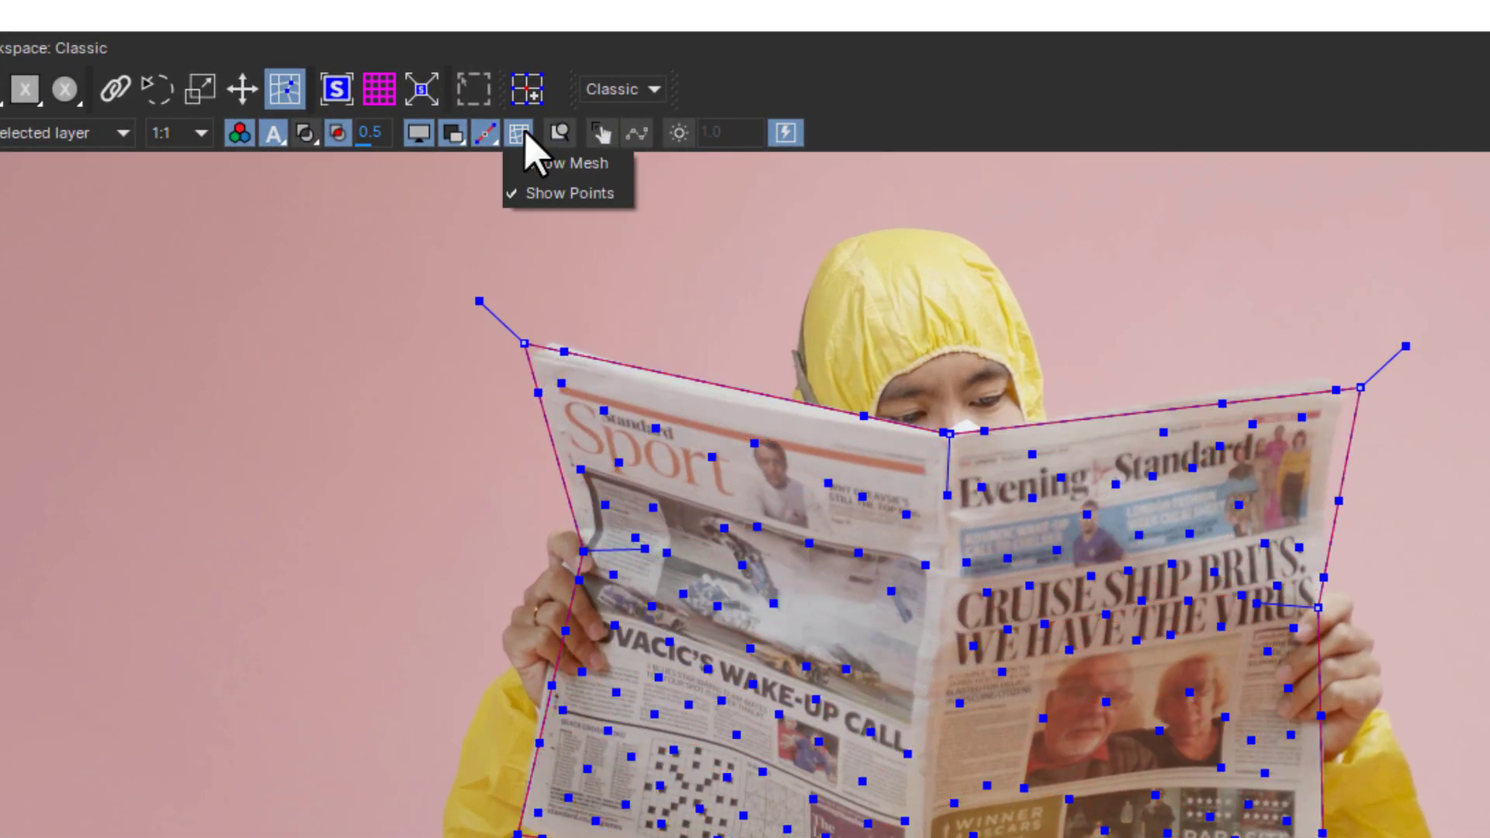
{"action": "left_click", "coordinate": [538, 156]}
{"action": "left_click", "coordinate": [517, 144]}
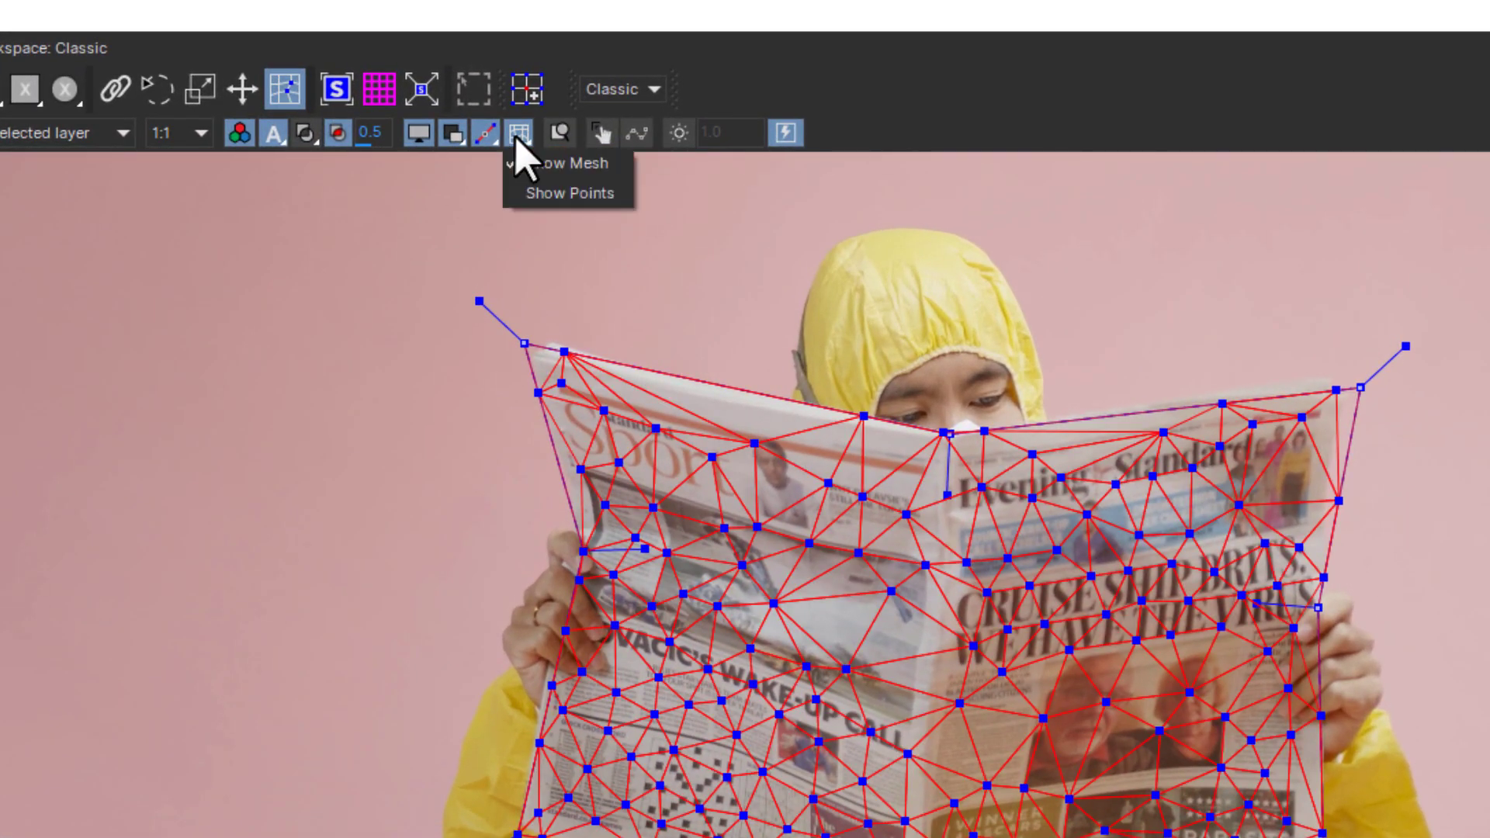
{"action": "left_click", "coordinate": [541, 183]}
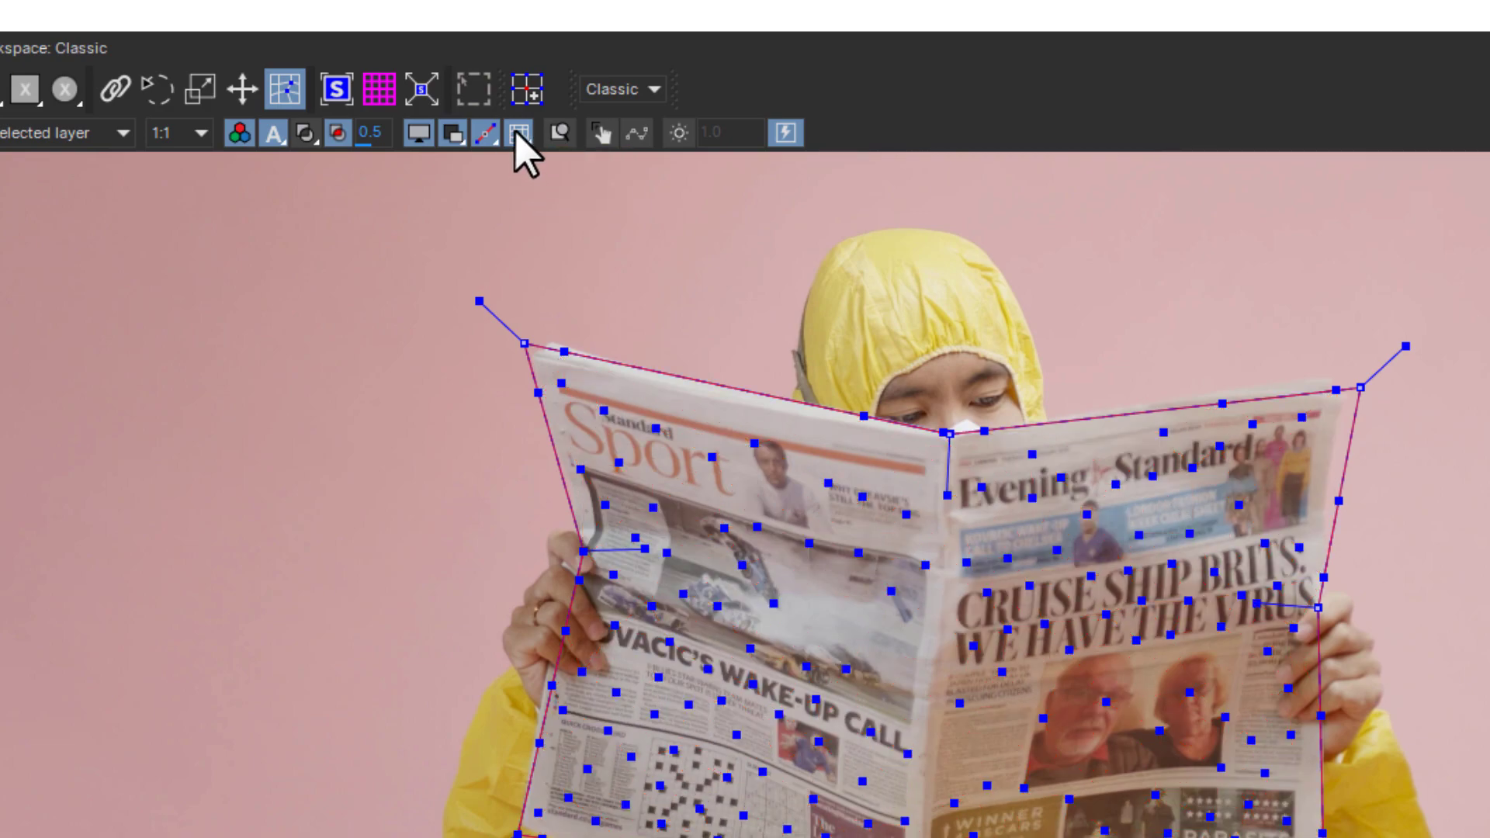
{"action": "left_click", "coordinate": [516, 146]}
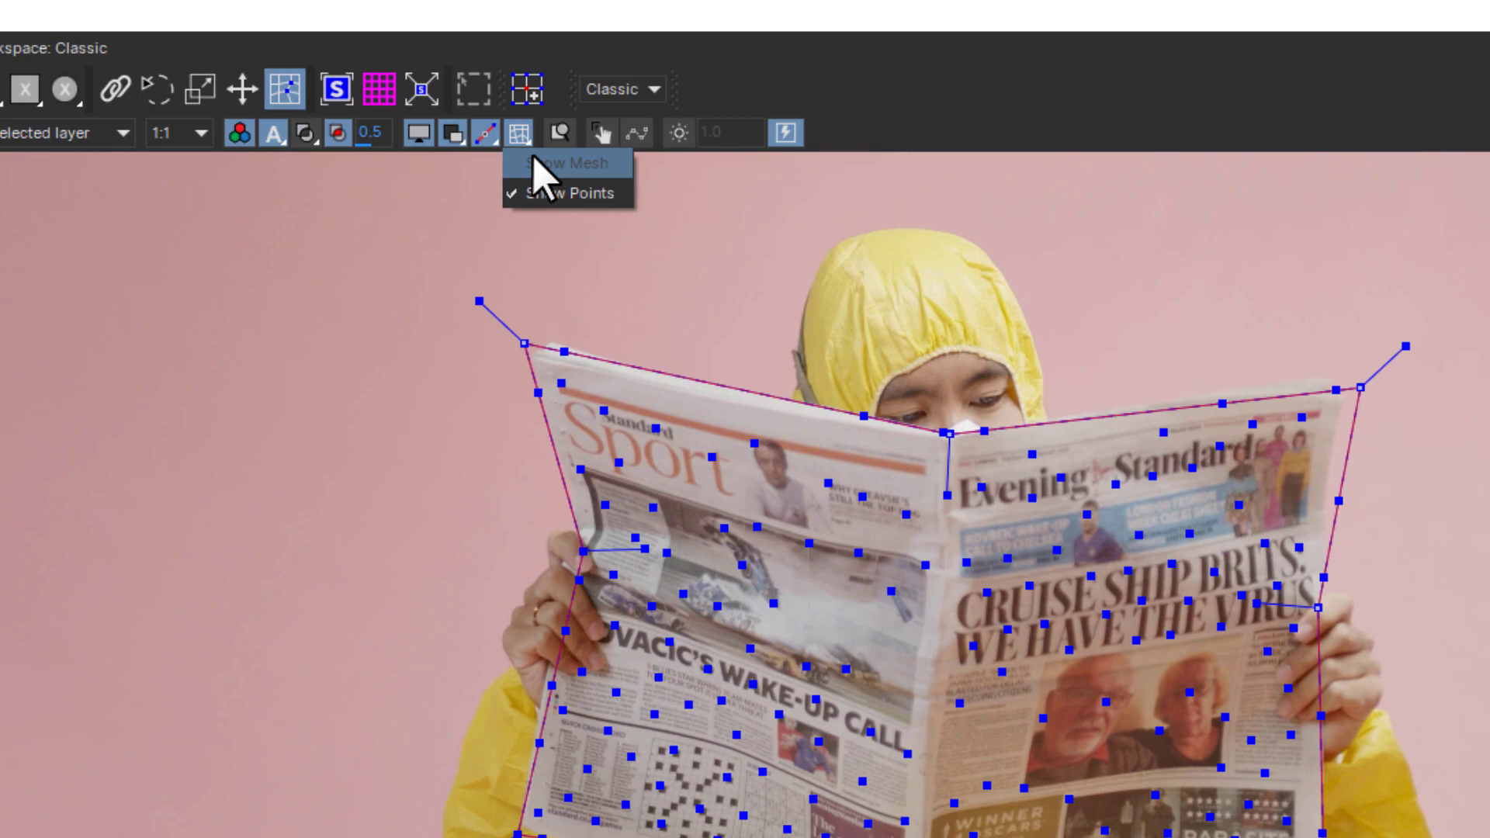
{"action": "left_click", "coordinate": [532, 159]}
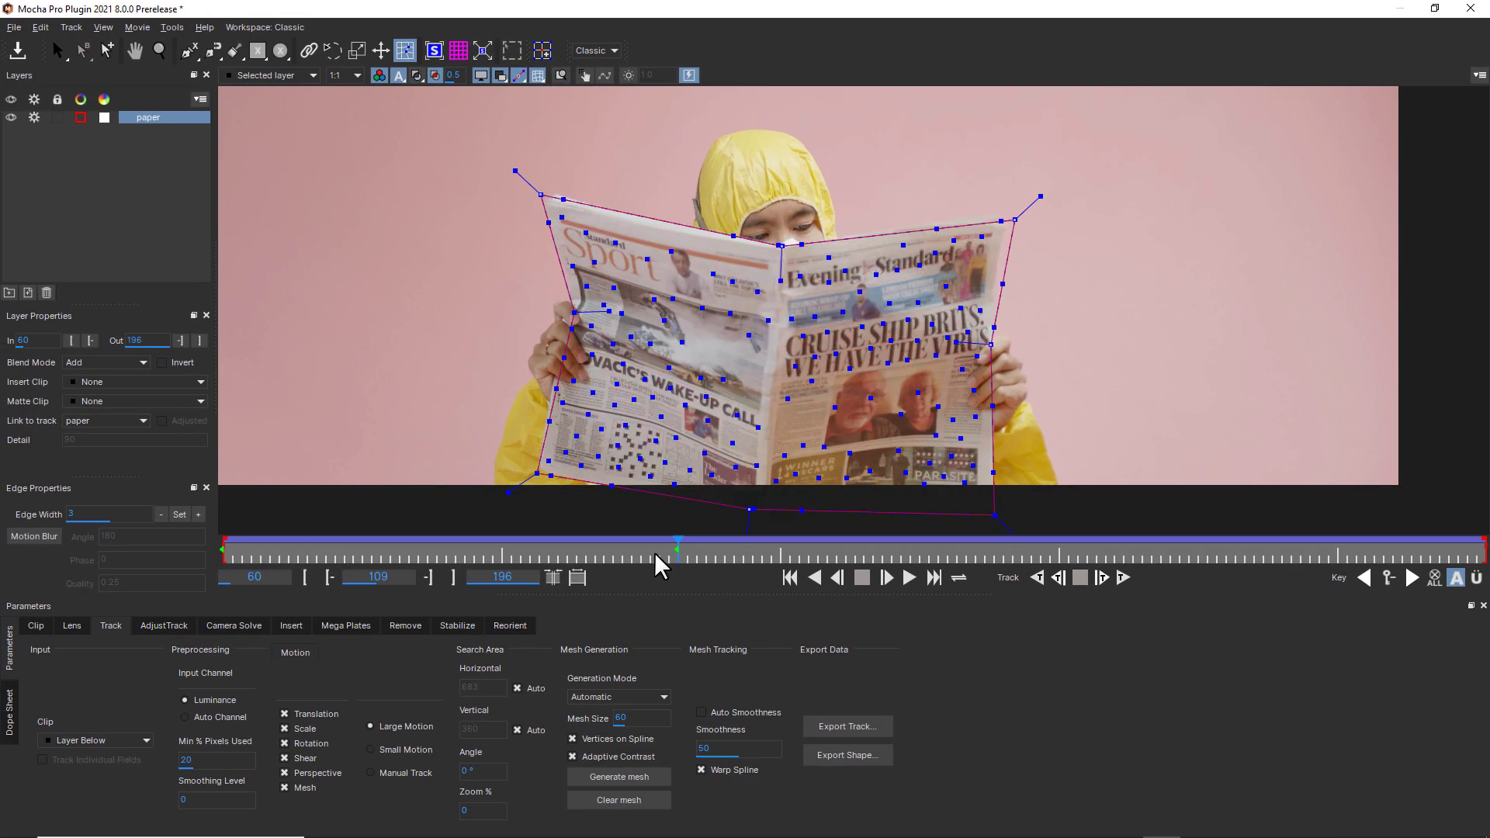
{"action": "mouse_move", "coordinate": [679, 550]}
{"action": "left_mouse_down"}
{"action": "mouse_move", "coordinate": [1073, 552]}
{"action": "mouse_move", "coordinate": [674, 572]}
{"action": "left_mouse_up"}
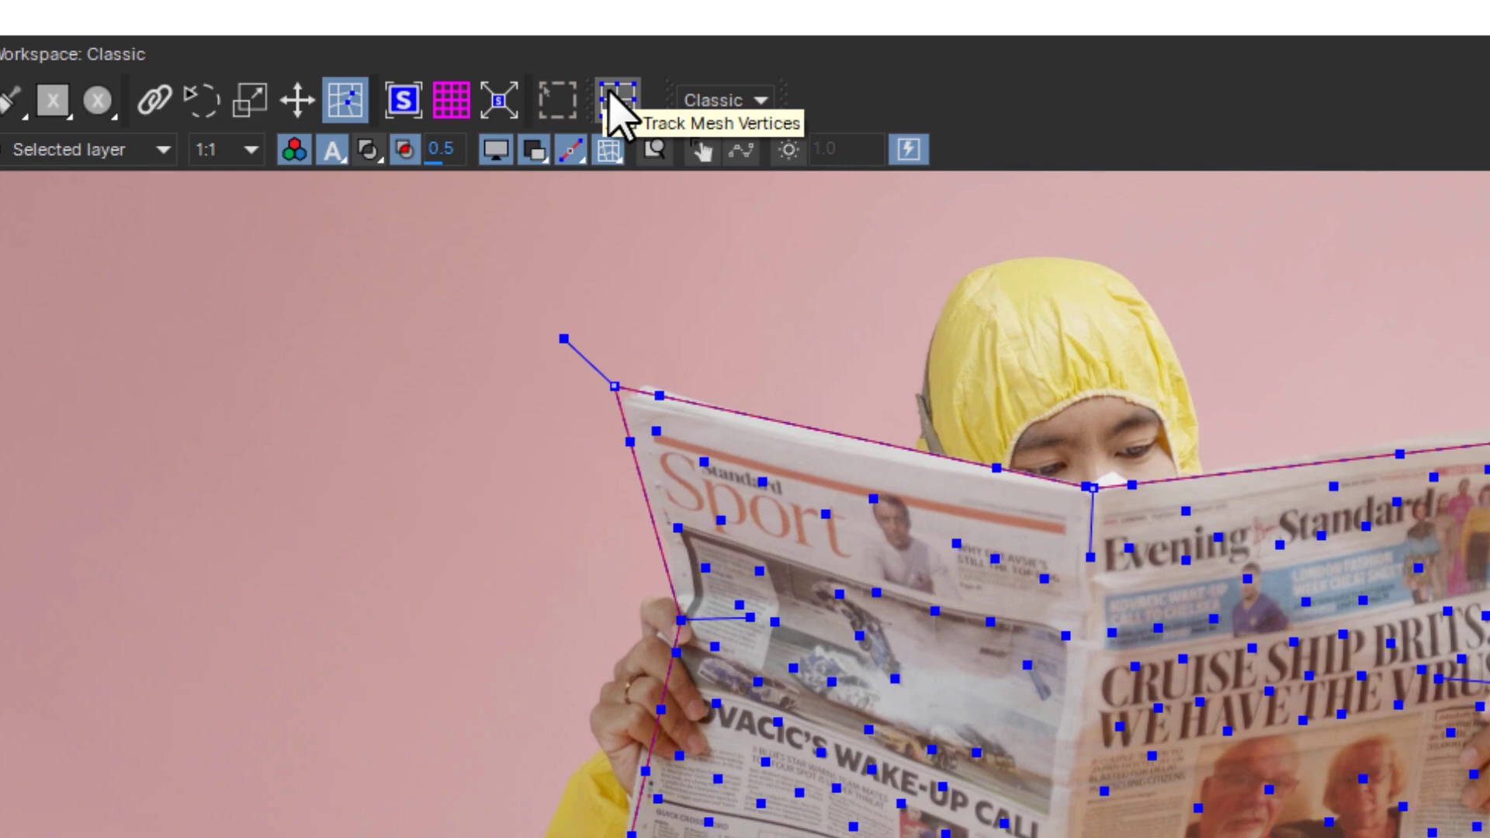
- Show the mesh lines again, nudge a vertex, and lasso-select vertices on the left page
{"action": "left_click", "coordinate": [608, 151]}
{"action": "left_click", "coordinate": [628, 186]}
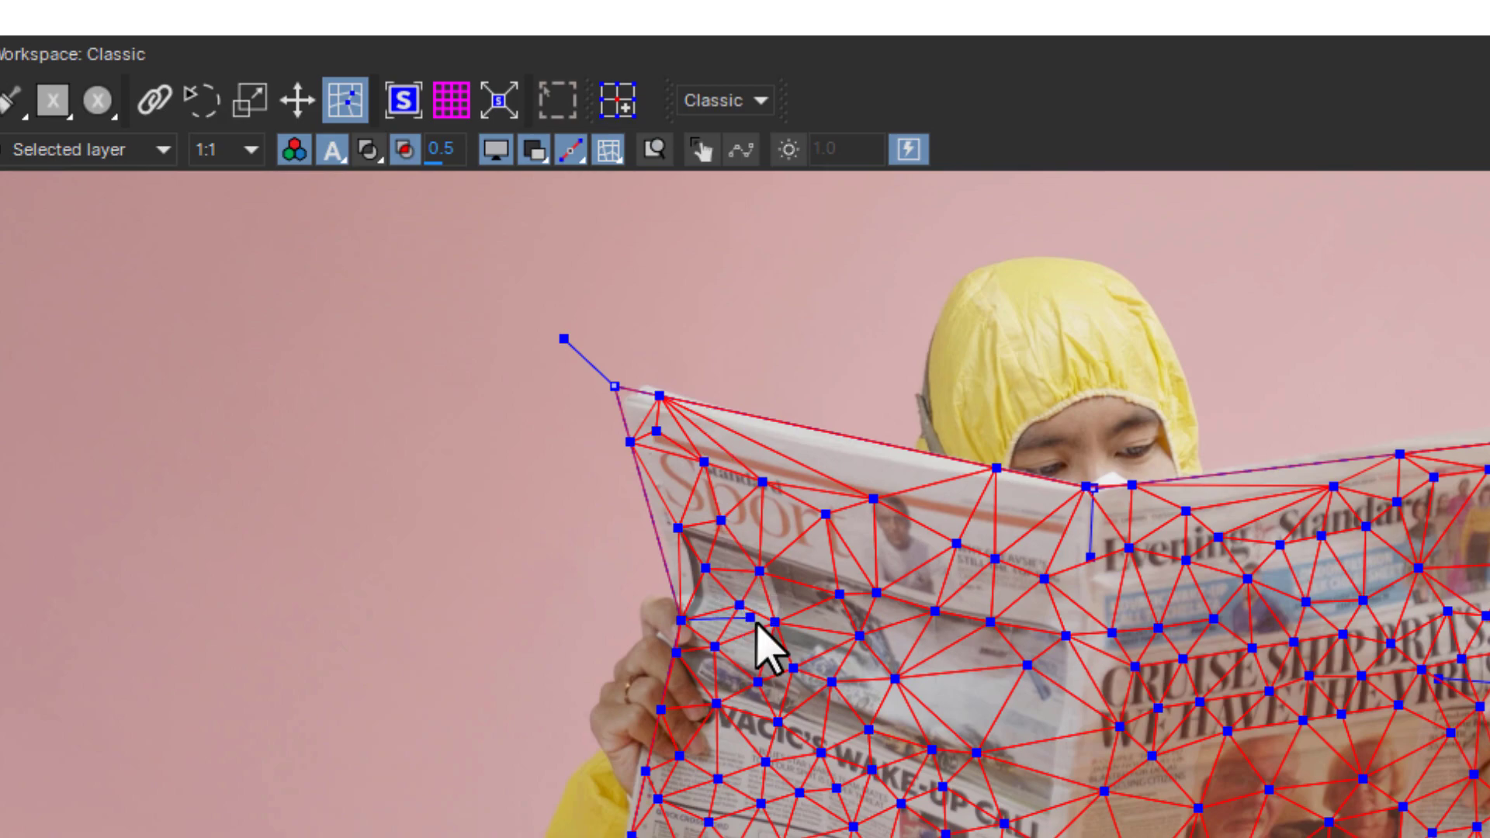
{"action": "mouse_move", "coordinate": [758, 571]}
{"action": "left_mouse_down"}
{"action": "mouse_move", "coordinate": [754, 598]}
{"action": "mouse_move", "coordinate": [761, 561]}
{"action": "left_mouse_up"}
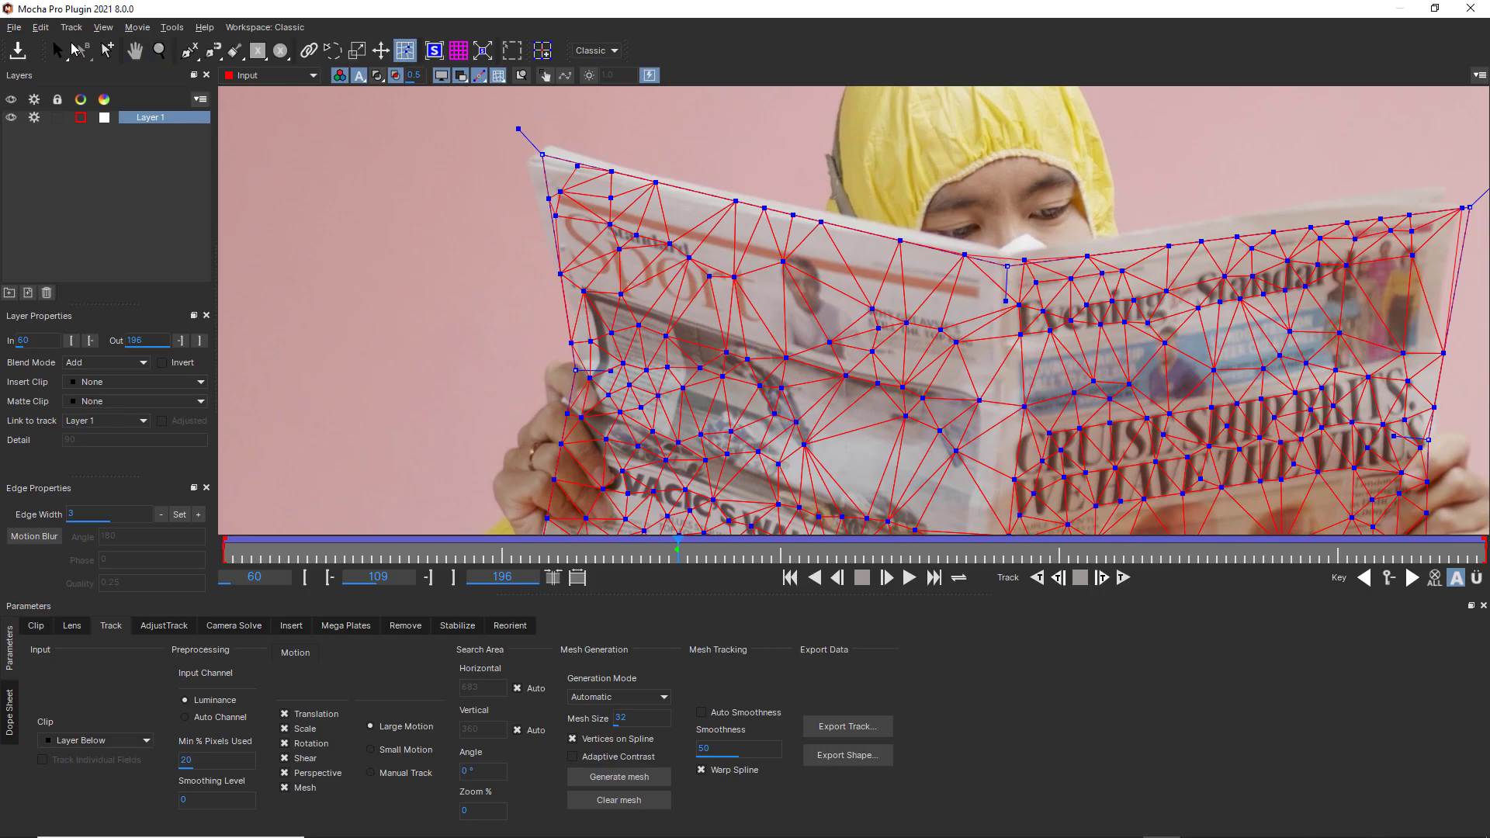
{"action": "mouse_move", "coordinate": [688, 233]}
{"action": "left_mouse_down"}
{"action": "mouse_move", "coordinate": [672, 328]}
{"action": "mouse_move", "coordinate": [595, 251]}
{"action": "mouse_move", "coordinate": [643, 341]}
{"action": "left_mouse_up"}
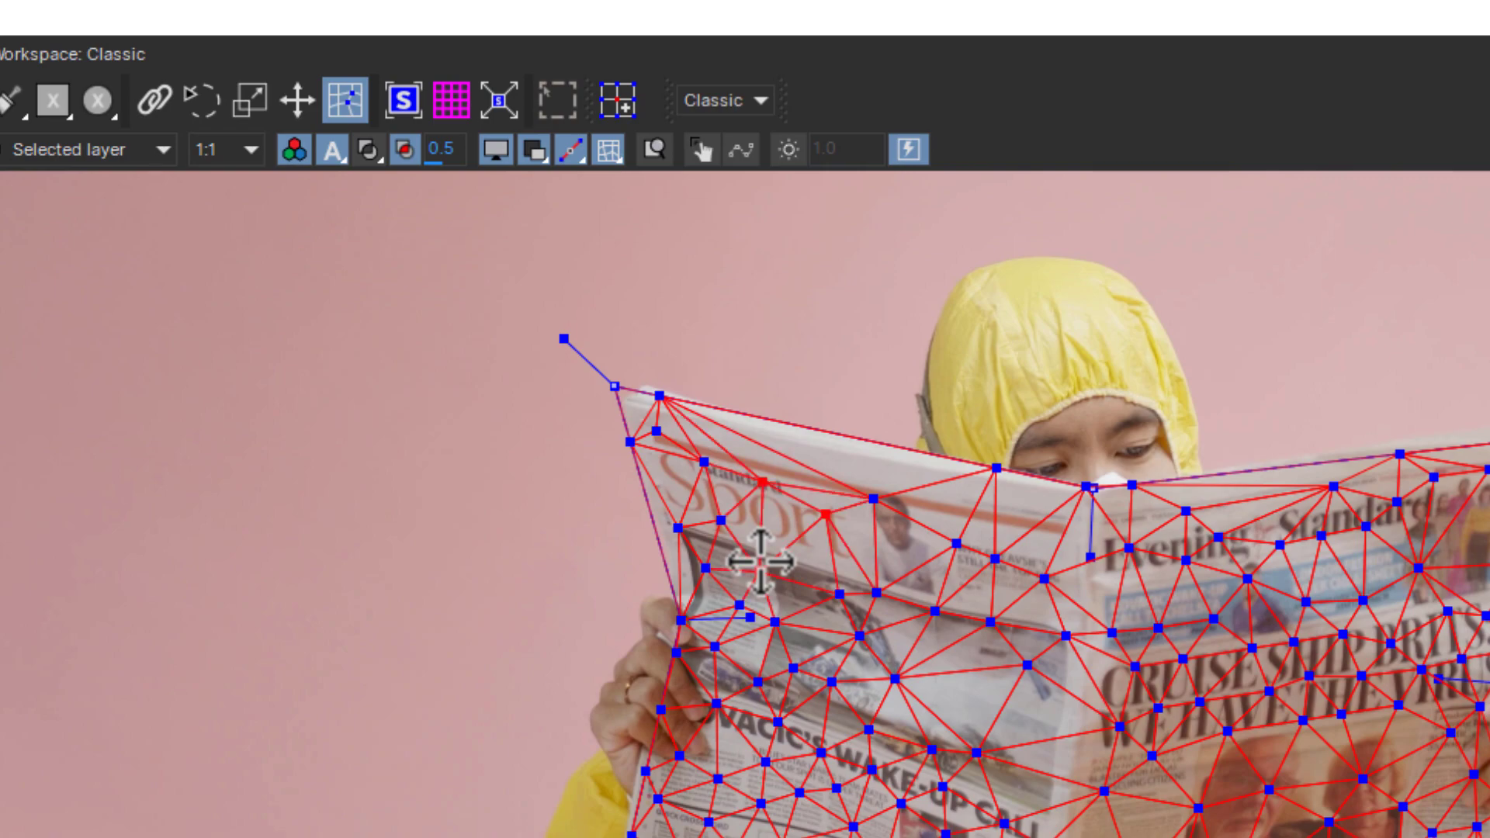
- Add two new tracked vertices to the paper mesh, then return to the Pick tool
{"action": "left_click", "coordinate": [617, 100]}
{"action": "left_click", "coordinate": [760, 517]}
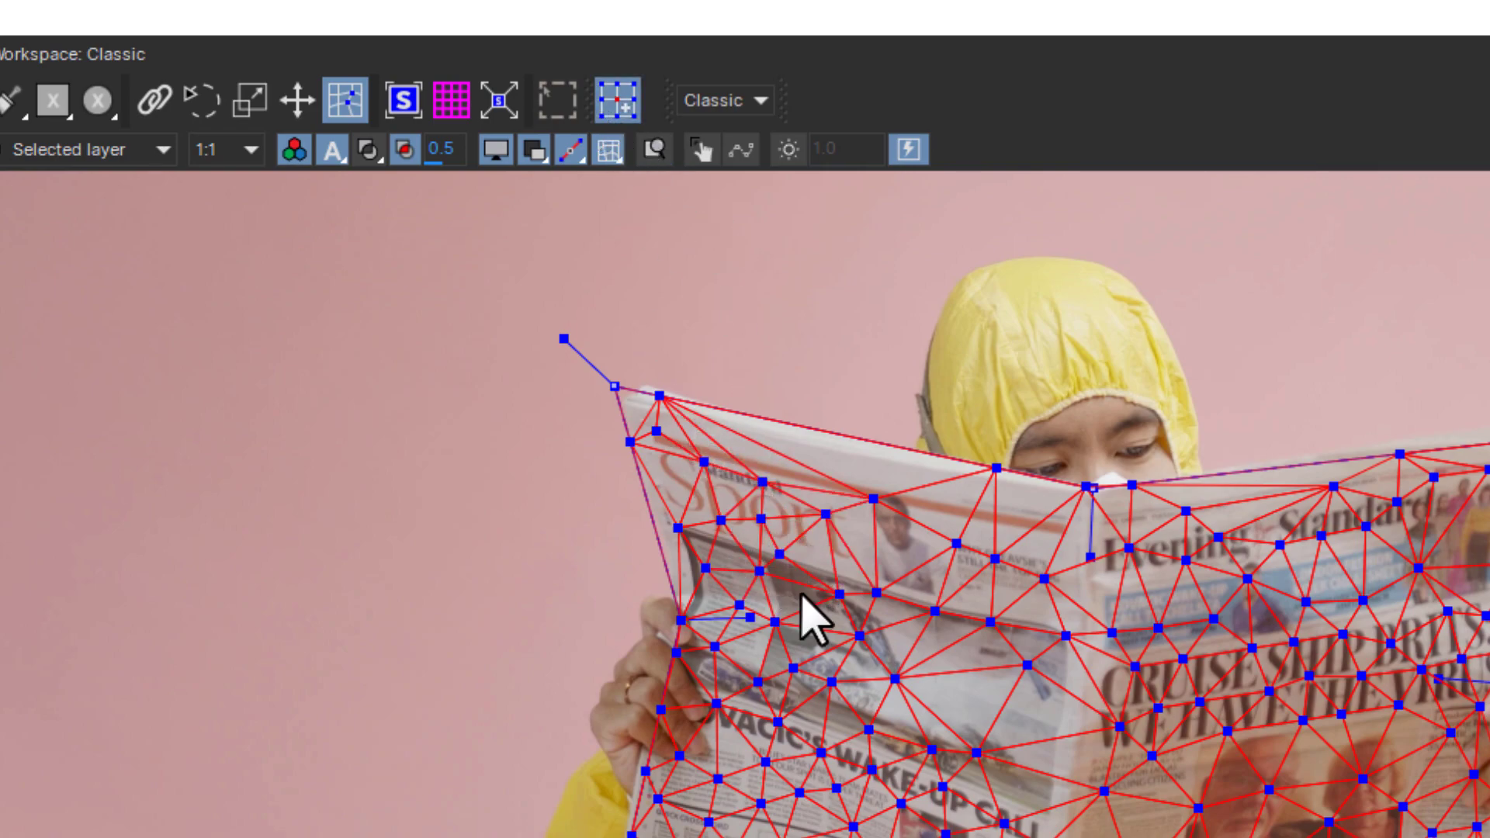
{"action": "left_click", "coordinate": [793, 582]}
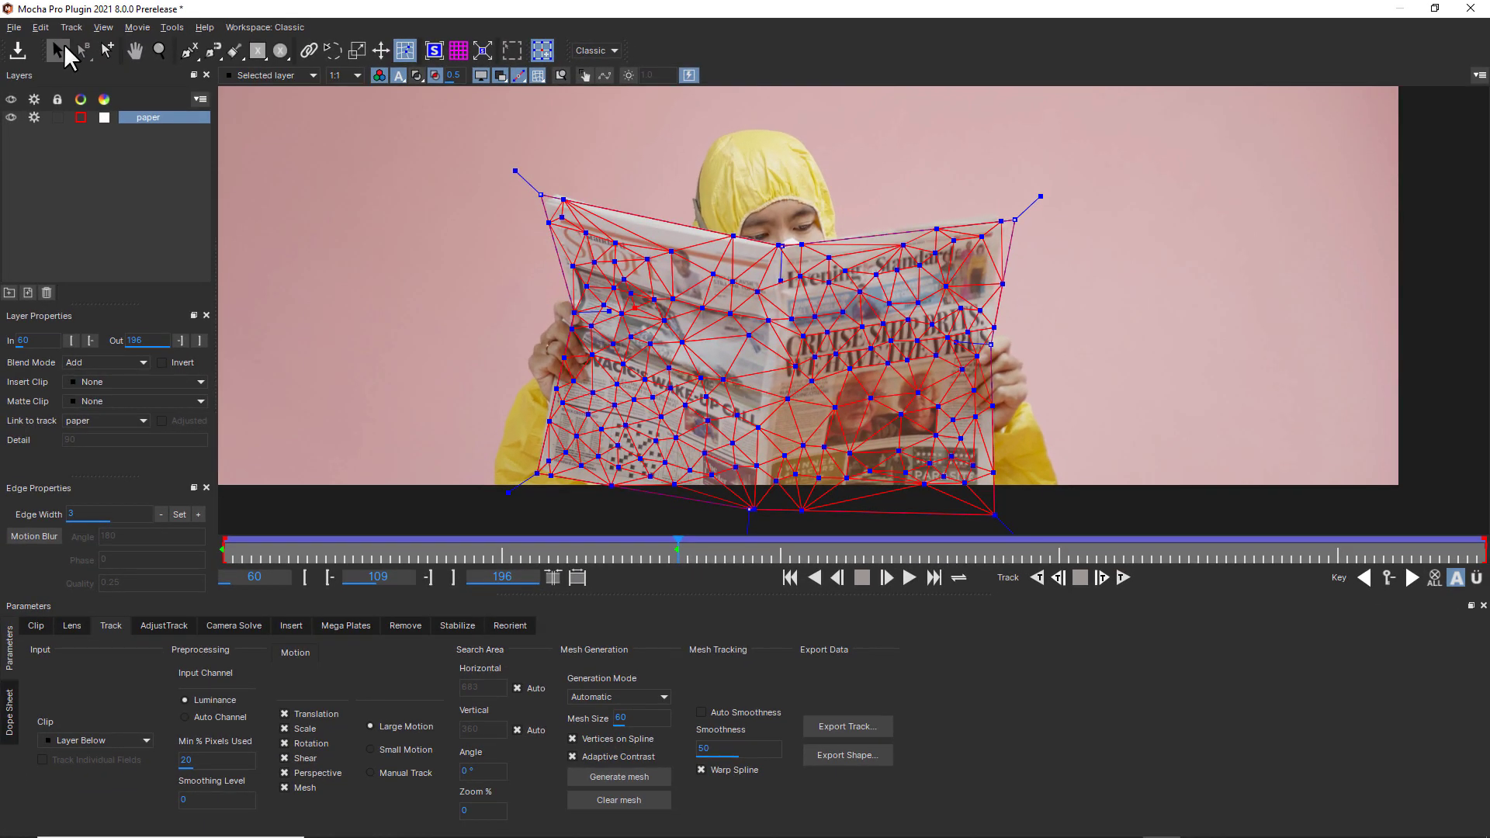
{"action": "left_click", "coordinate": [63, 48]}
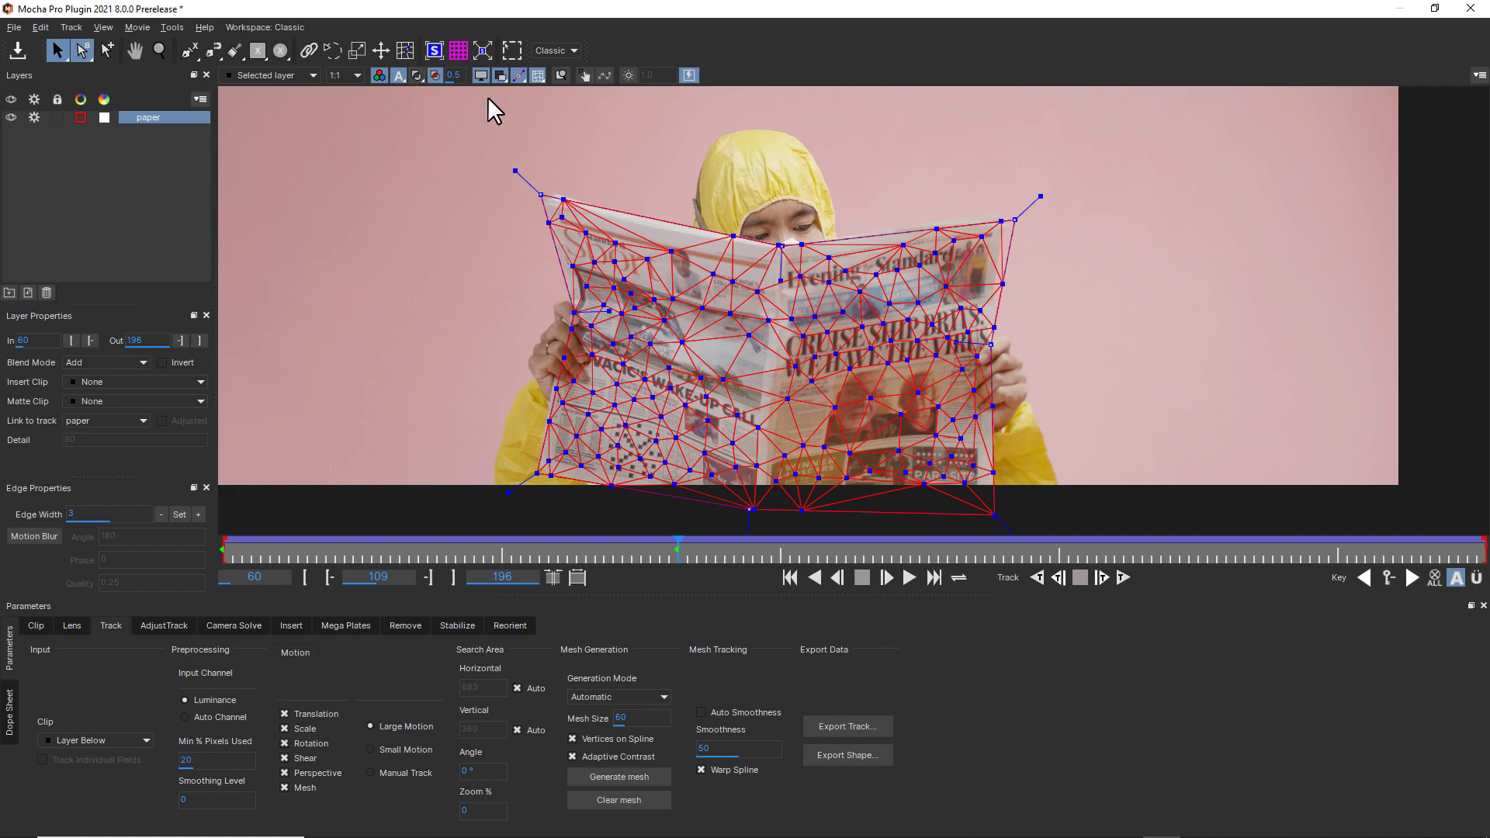
- At frame 60, try mesh Smoothness values 34, 9, 61, 5 and 100
{"action": "left_click", "coordinate": [410, 50]}
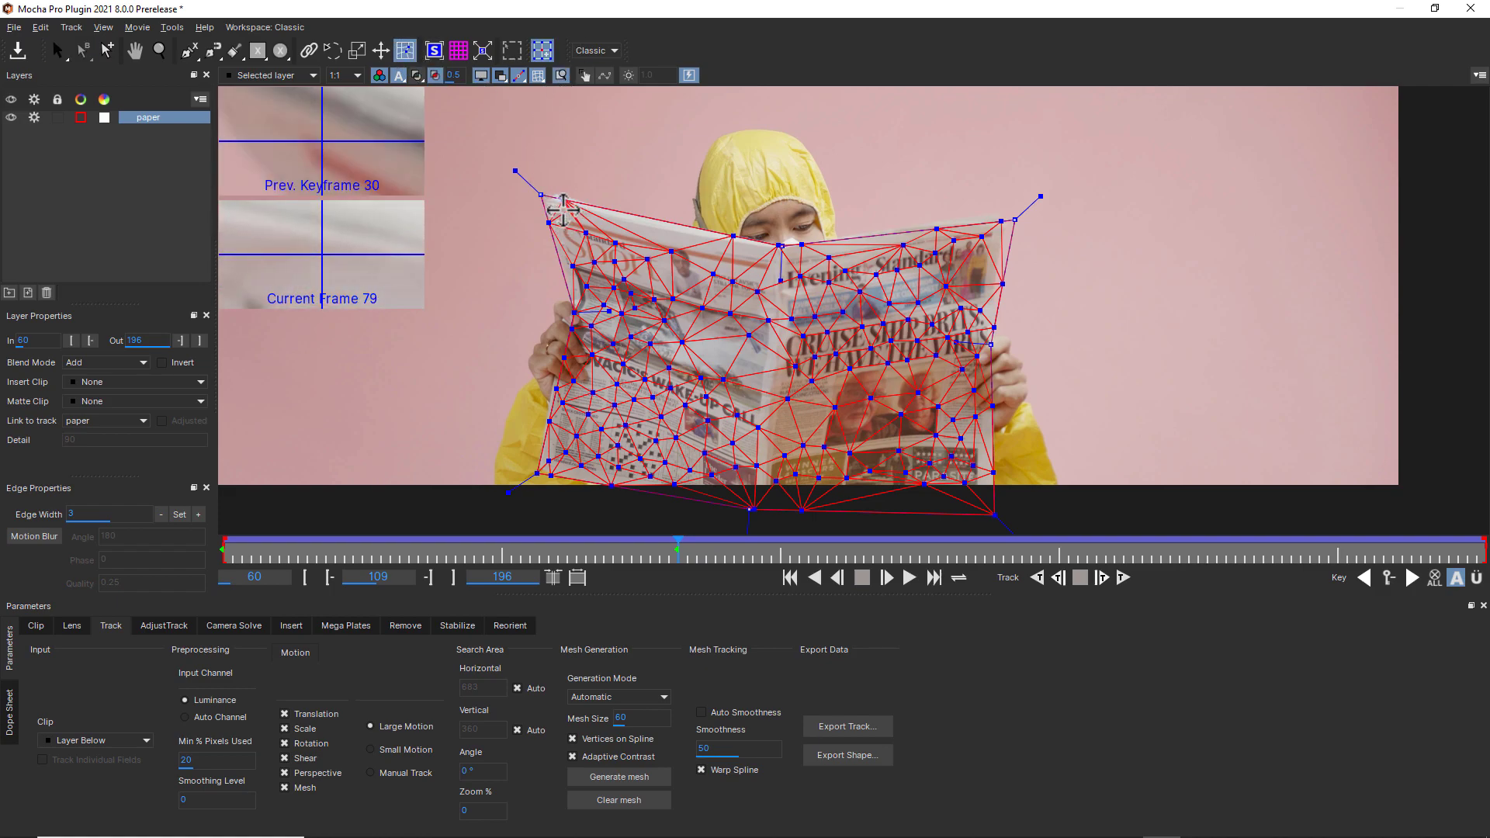
{"action": "mouse_move", "coordinate": [673, 543]}
{"action": "left_mouse_down"}
{"action": "mouse_move", "coordinate": [225, 544]}
{"action": "mouse_move", "coordinate": [678, 548]}
{"action": "left_mouse_up"}
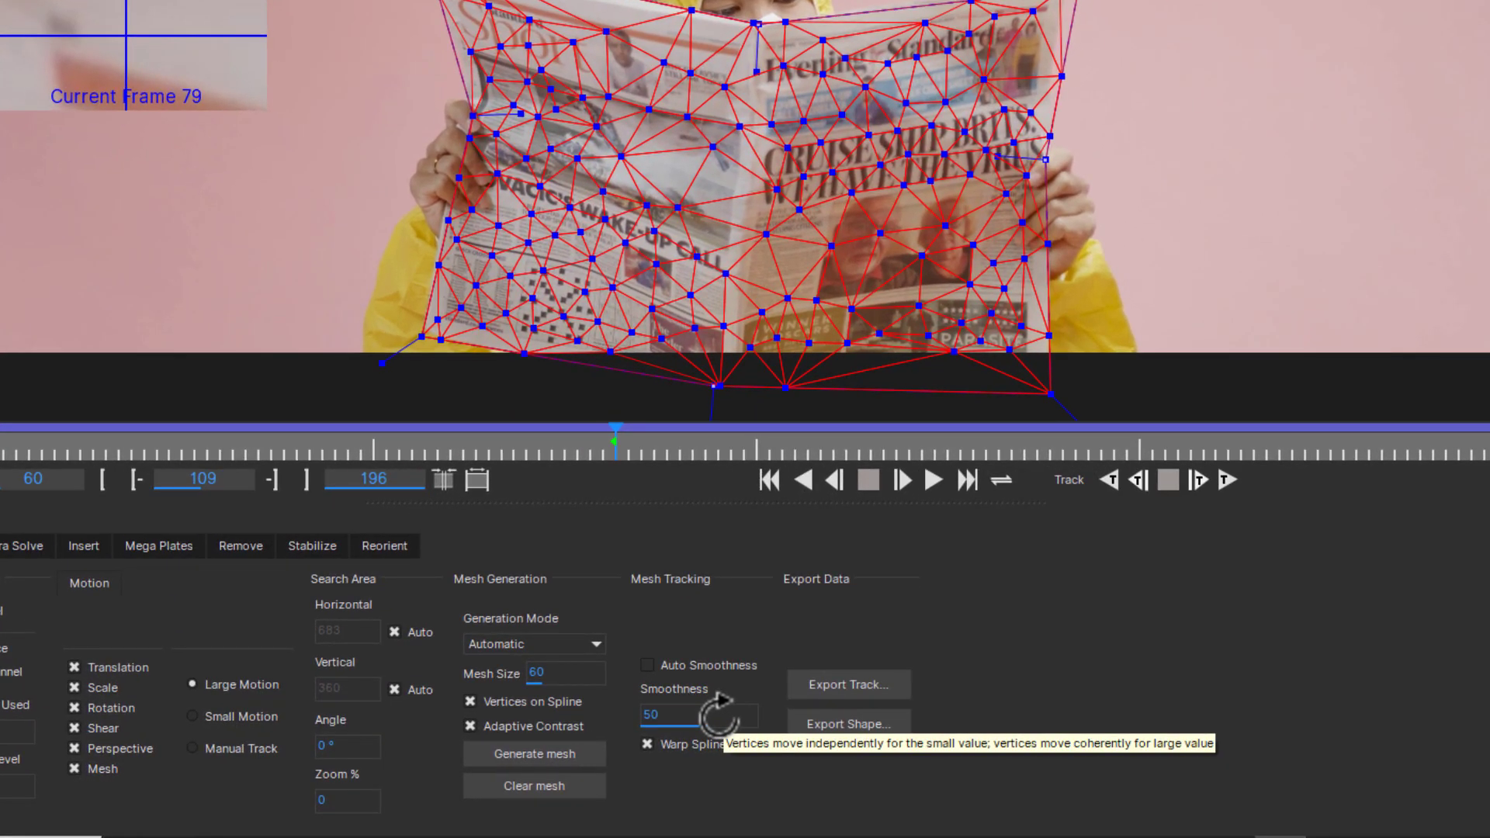
{"action": "double_click", "coordinate": [717, 707]}
{"action": "type", "text": "34"}
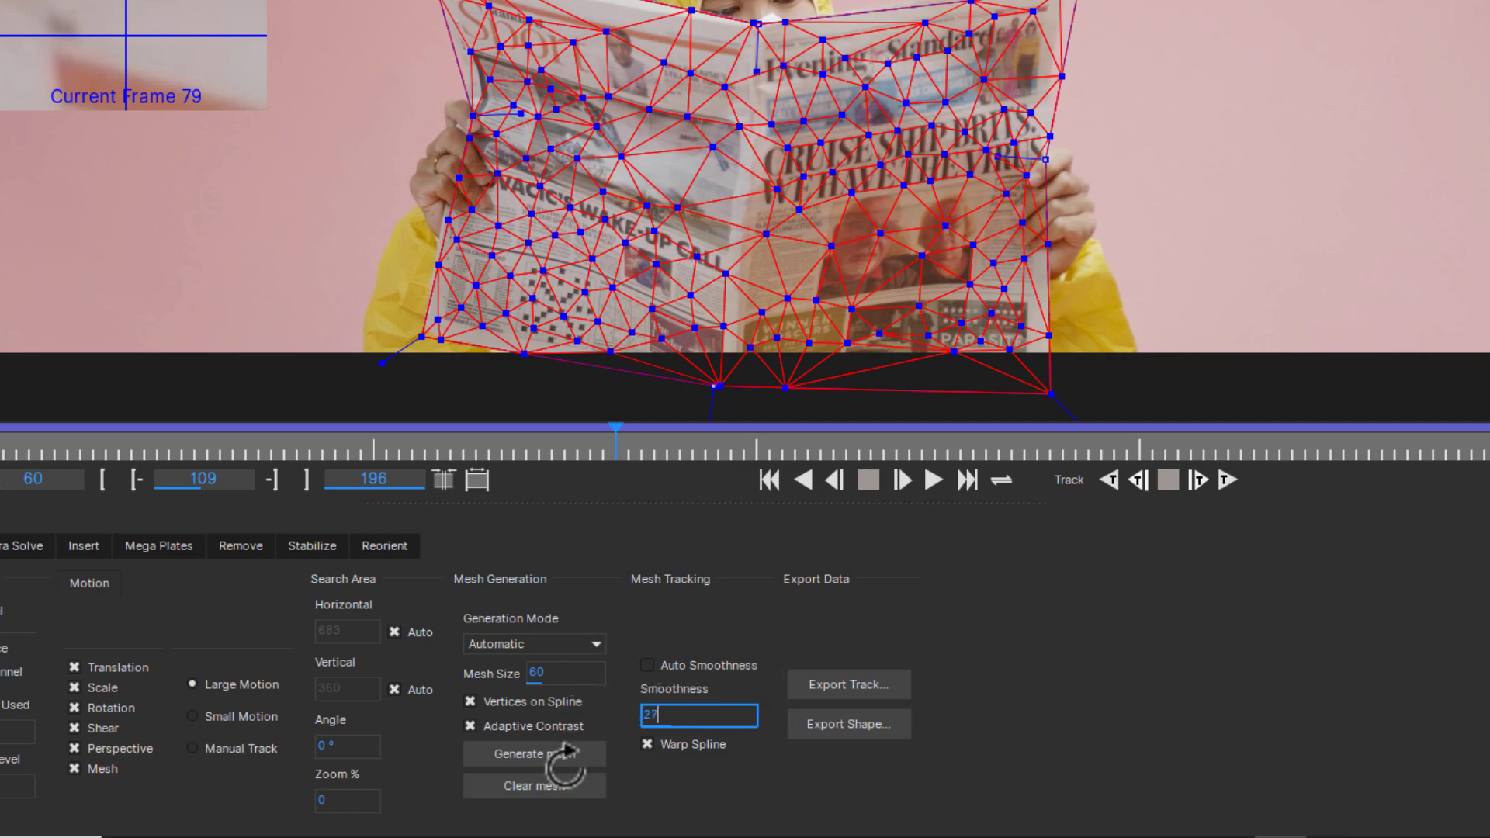
{"action": "key", "text": "BackSpace"}
{"action": "key", "text": "BackSpace"}
{"action": "type", "text": "9"}
{"action": "key", "text": "BackSpace"}
{"action": "type", "text": "61"}
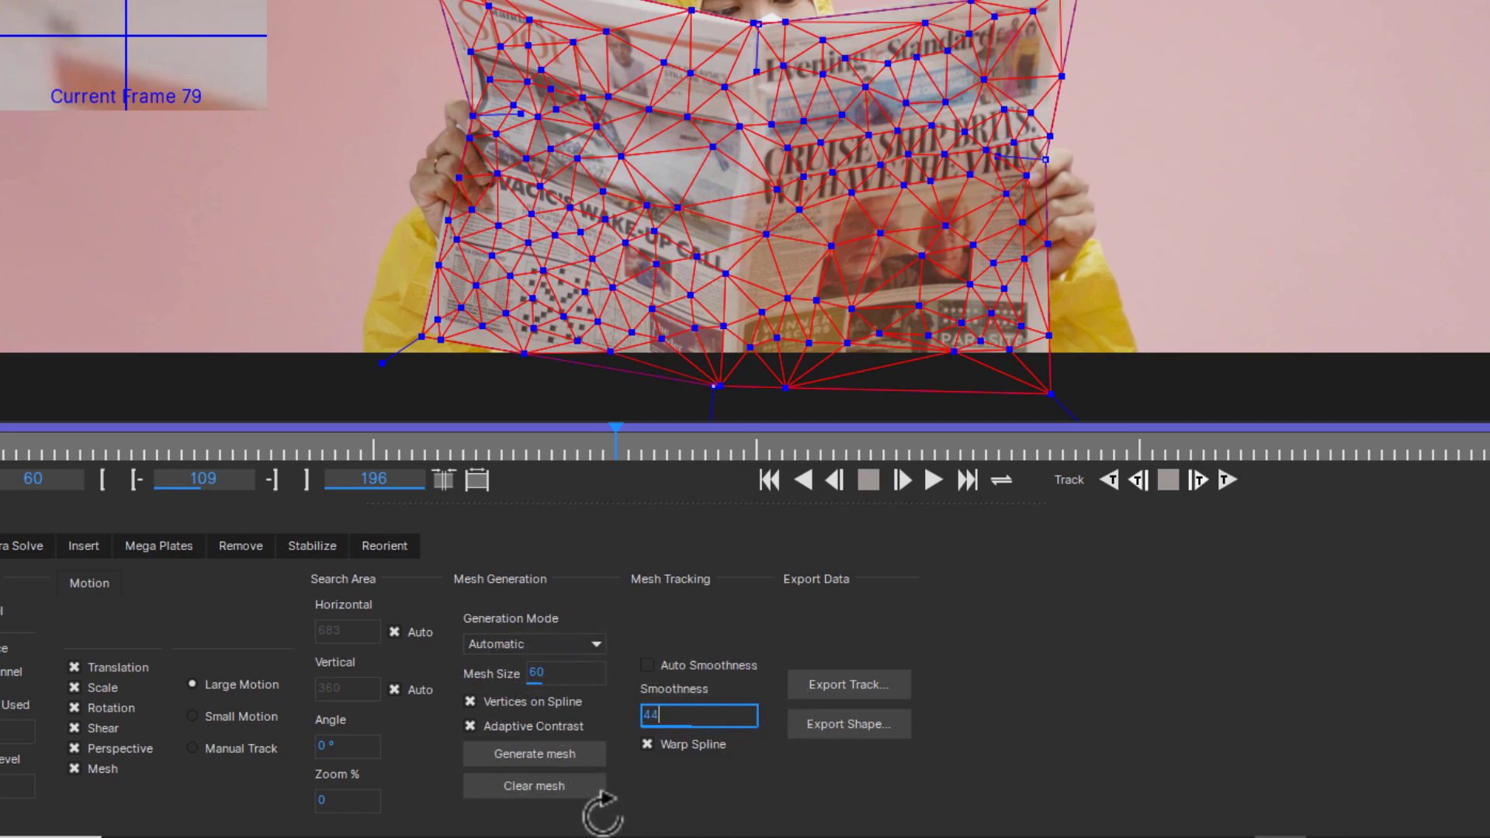
{"action": "key", "text": "BackSpace"}
{"action": "type", "text": "5"}
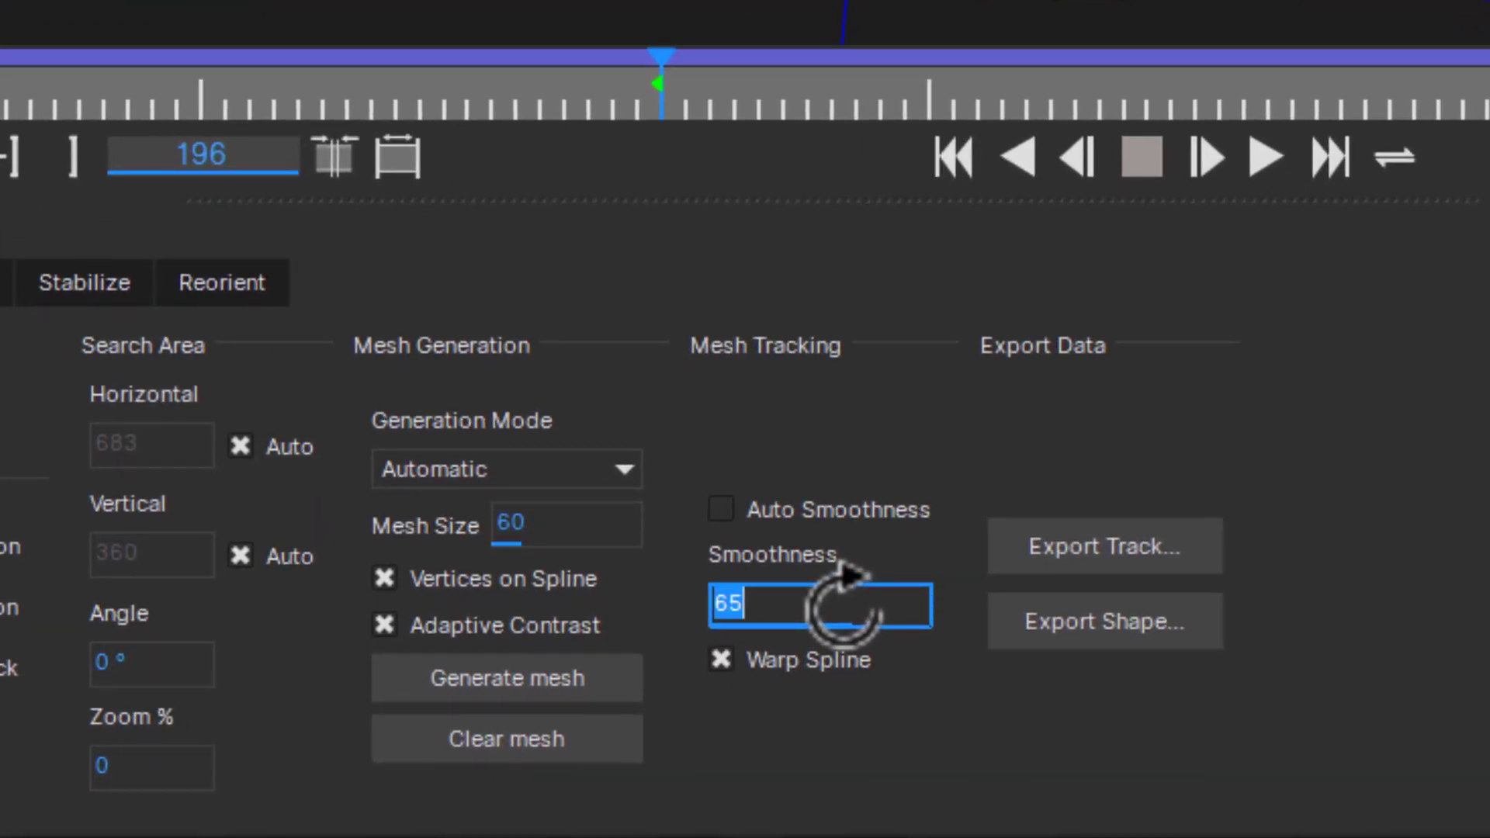
{"action": "key", "text": "BackSpace"}
{"action": "type", "text": "100"}
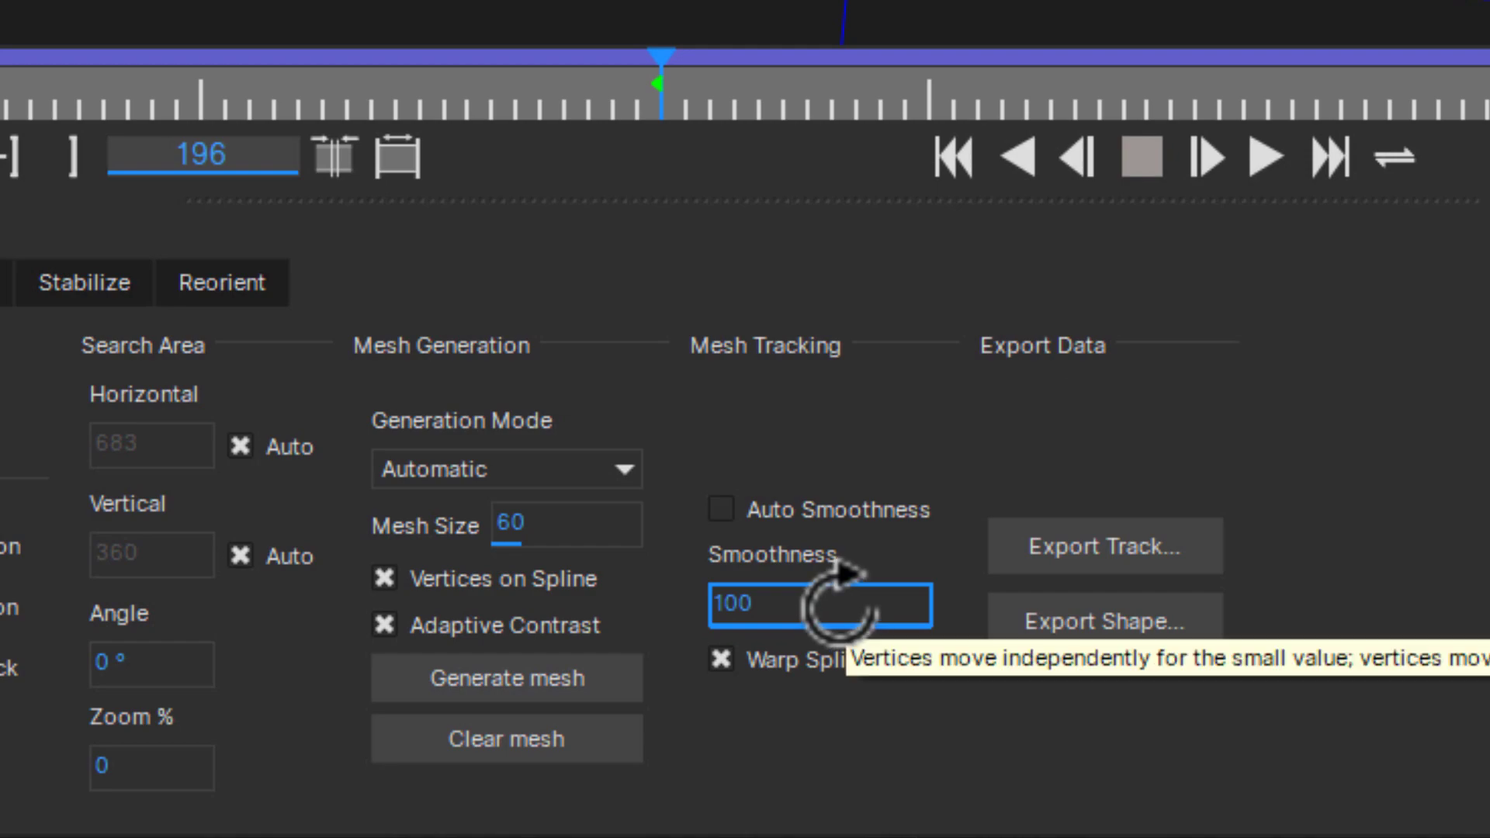
- Set mesh Smoothness to 50 and enable Auto Smoothness
{"action": "left_click", "coordinate": [882, 613]}
{"action": "type", "text": "20"}
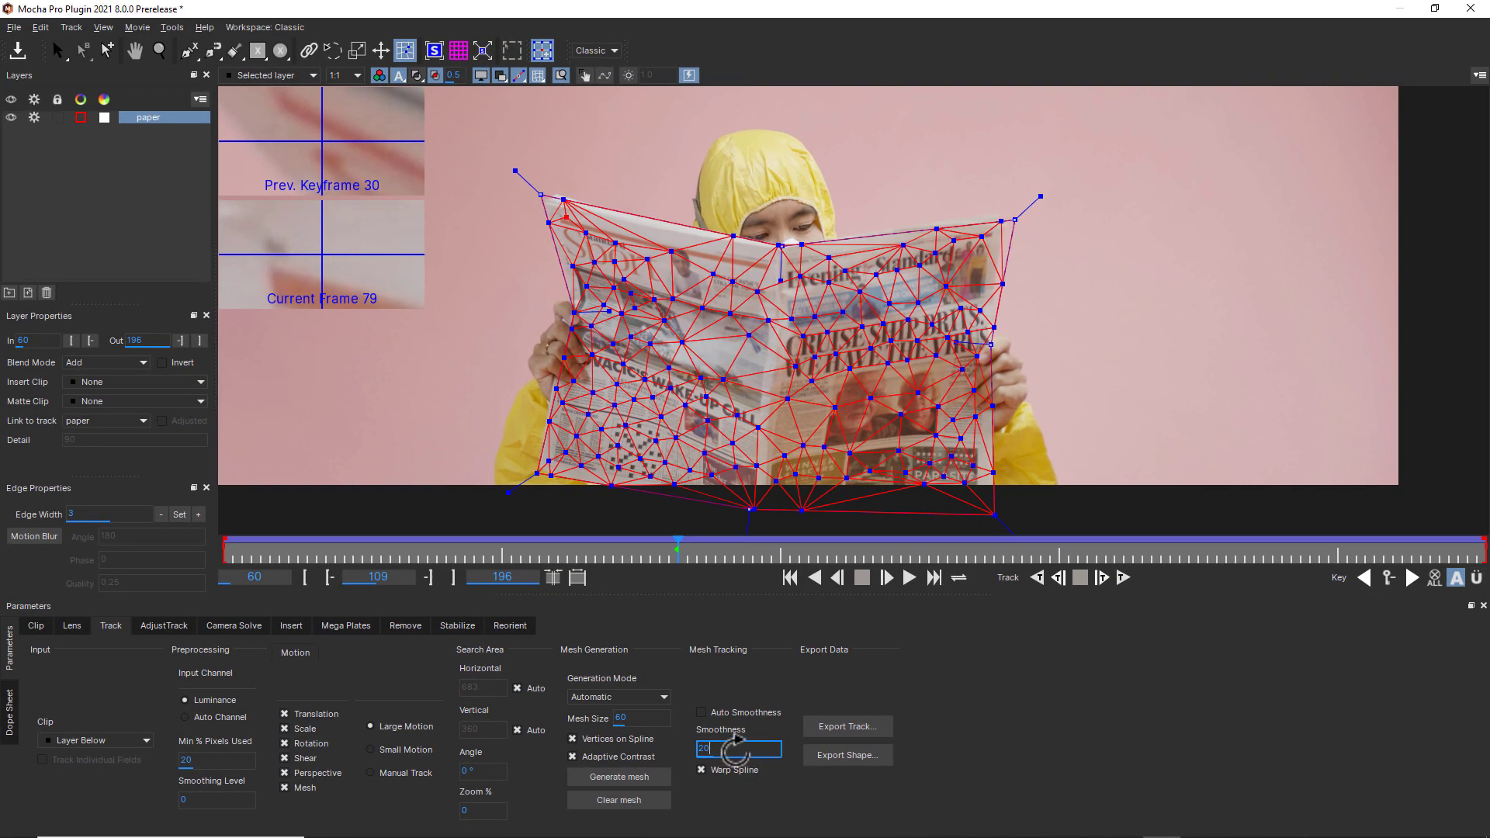
{"action": "type", "text": "0"}
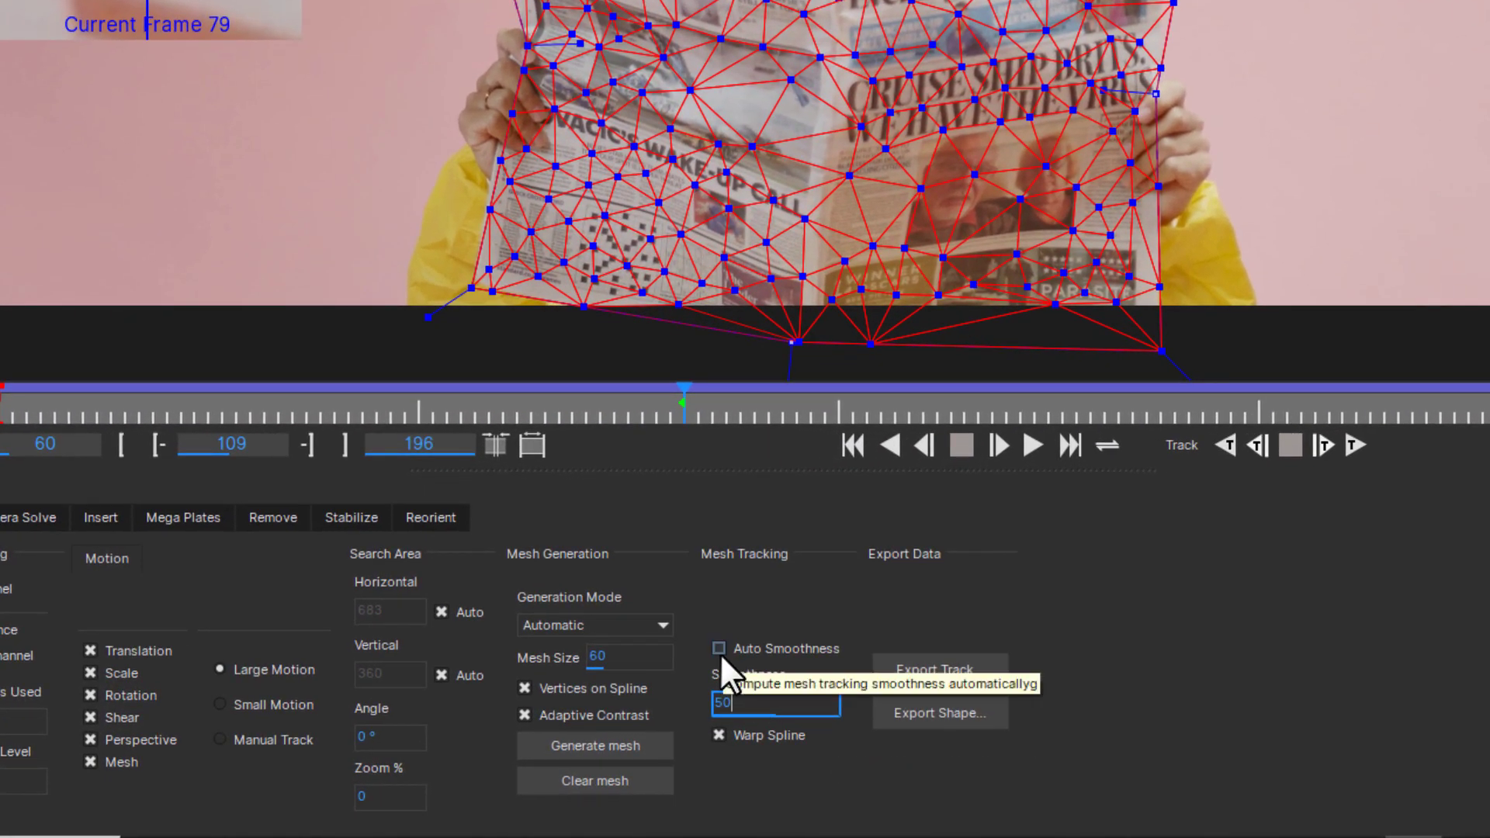
{"action": "left_click", "coordinate": [719, 649]}
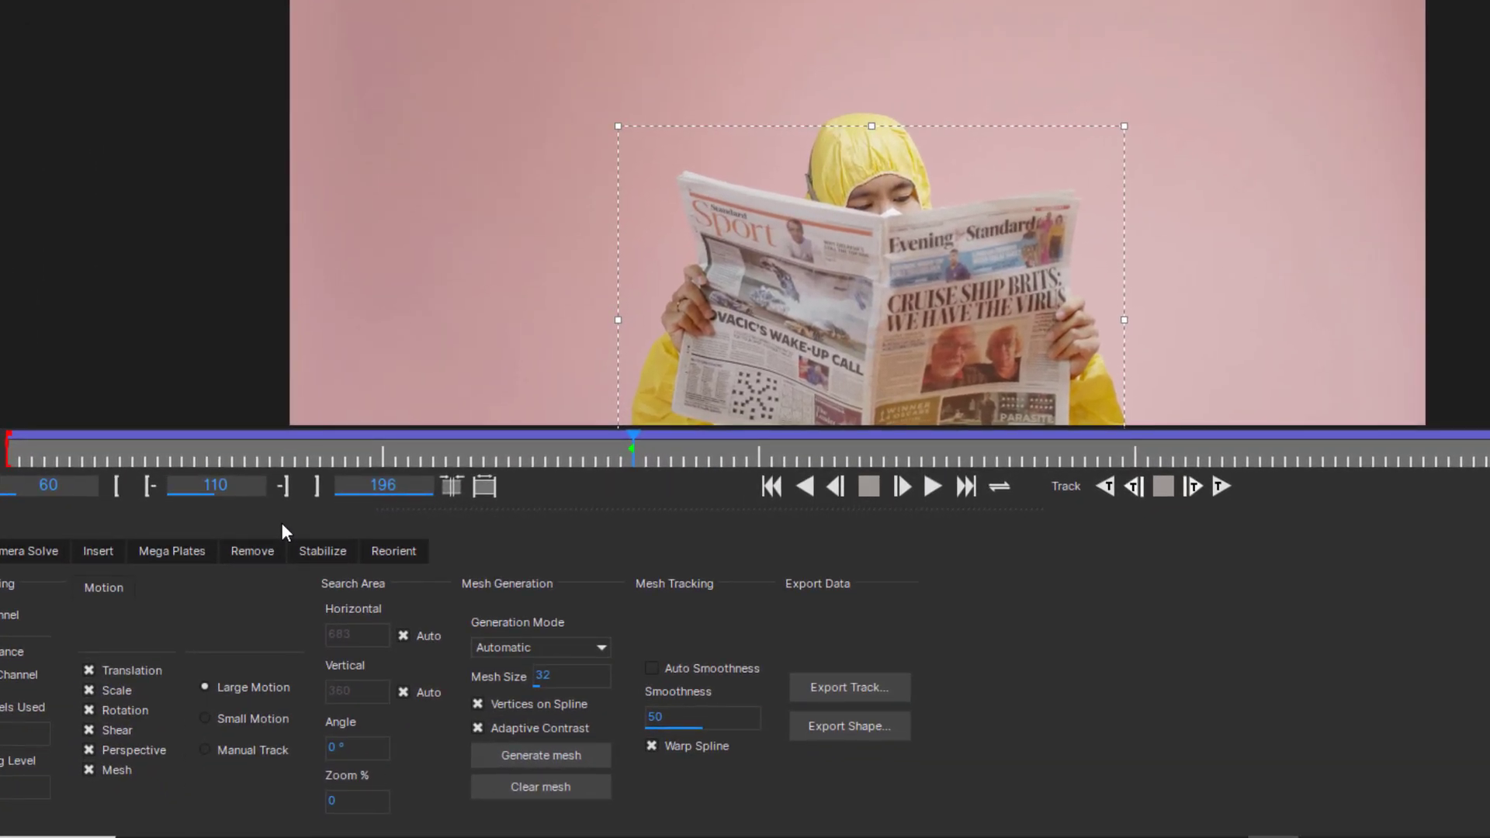
- Enable Mesh Warp stabilization, preview the stabilized newspaper, and set warp quality to High
{"action": "left_click", "coordinate": [329, 547]}
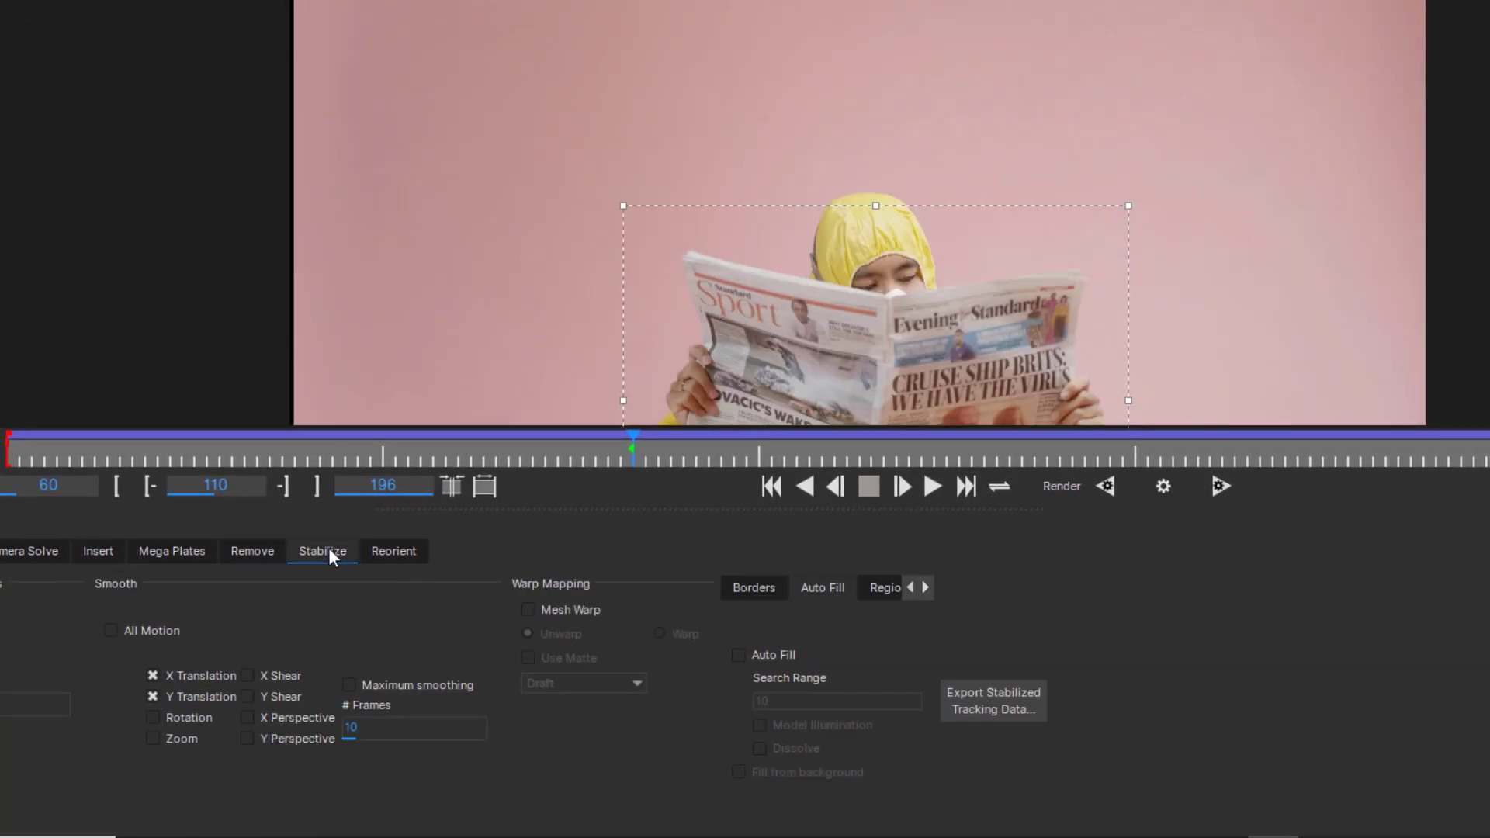
{"action": "left_click", "coordinate": [528, 610]}
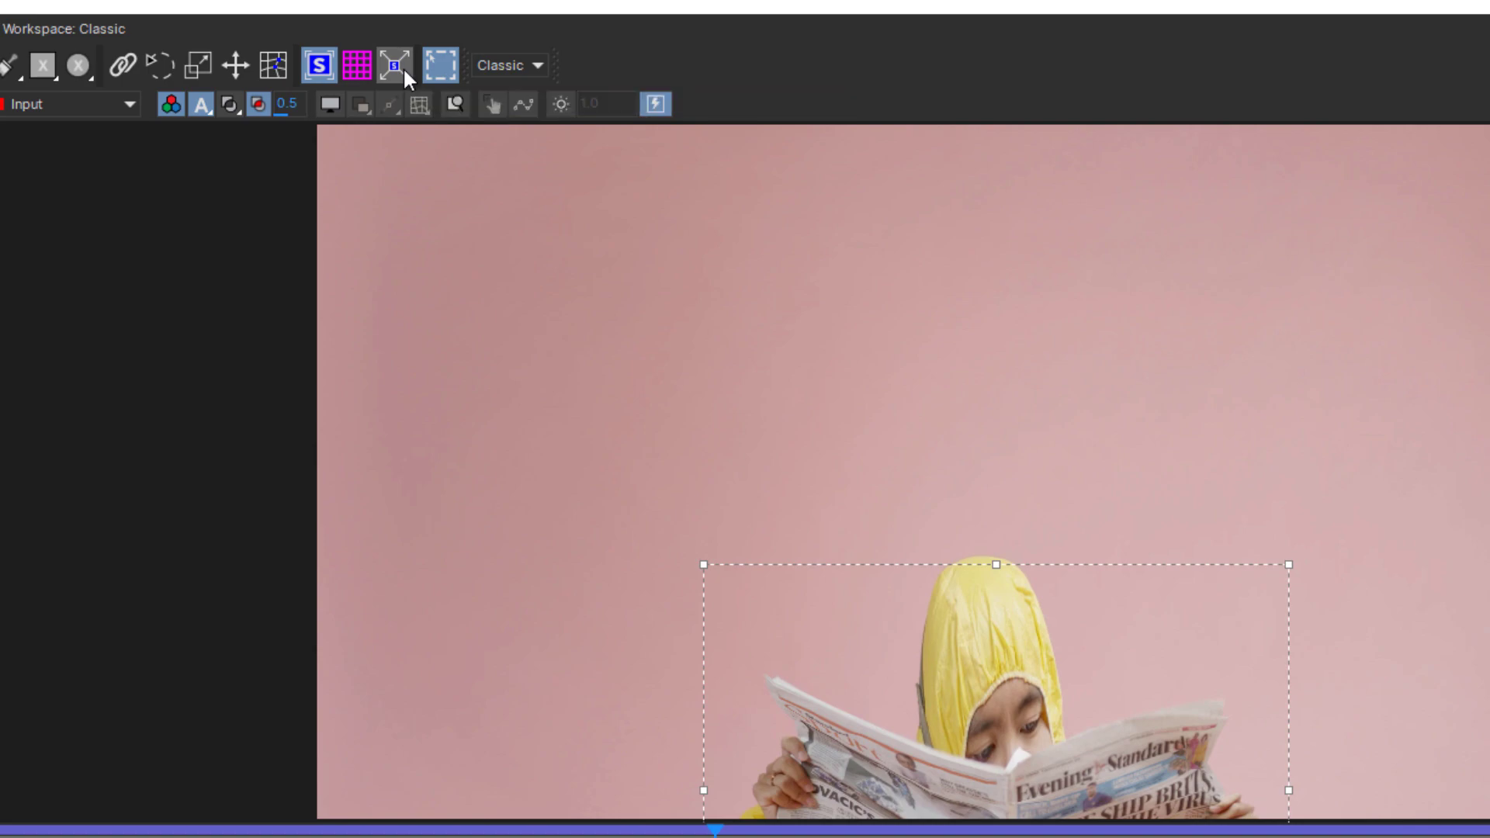
{"action": "left_click", "coordinate": [403, 67]}
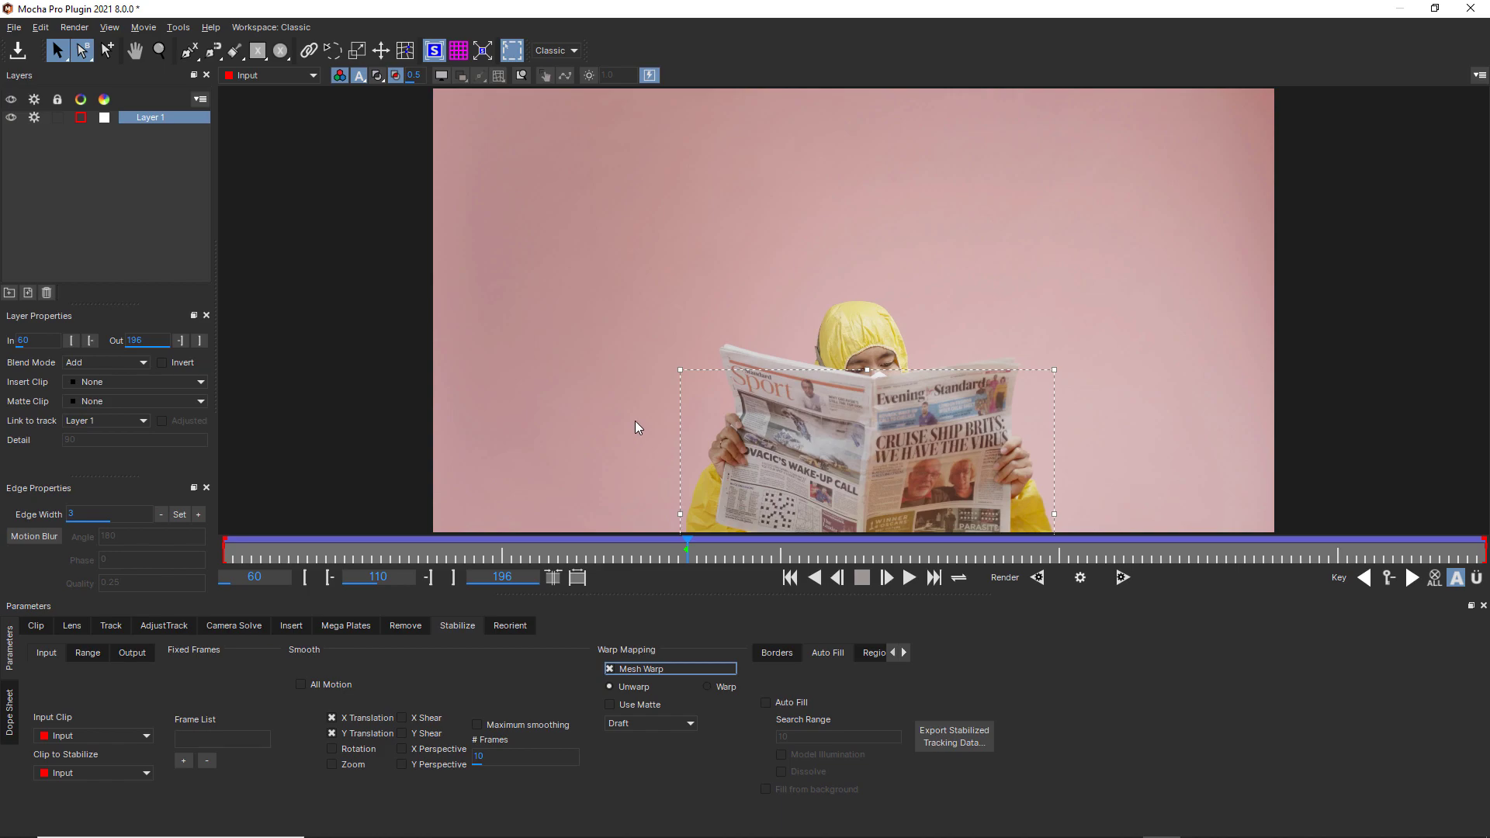
{"action": "left_click", "coordinate": [678, 723]}
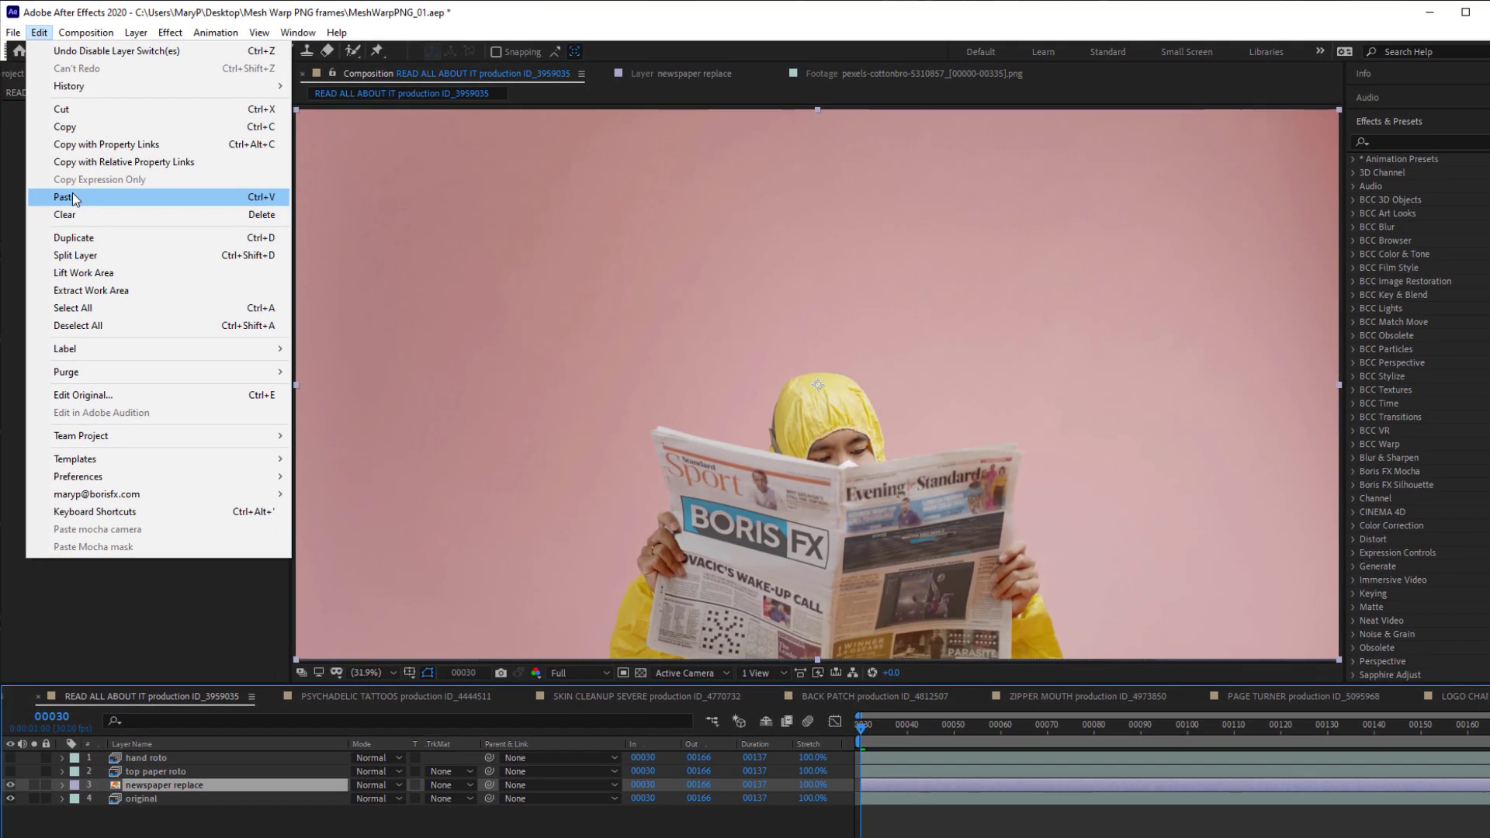
- Paste the Mocha Pro effect onto newspaper replace, render the Stabilize: Warp module, and apply its matte
{"action": "left_click", "coordinate": [72, 197]}
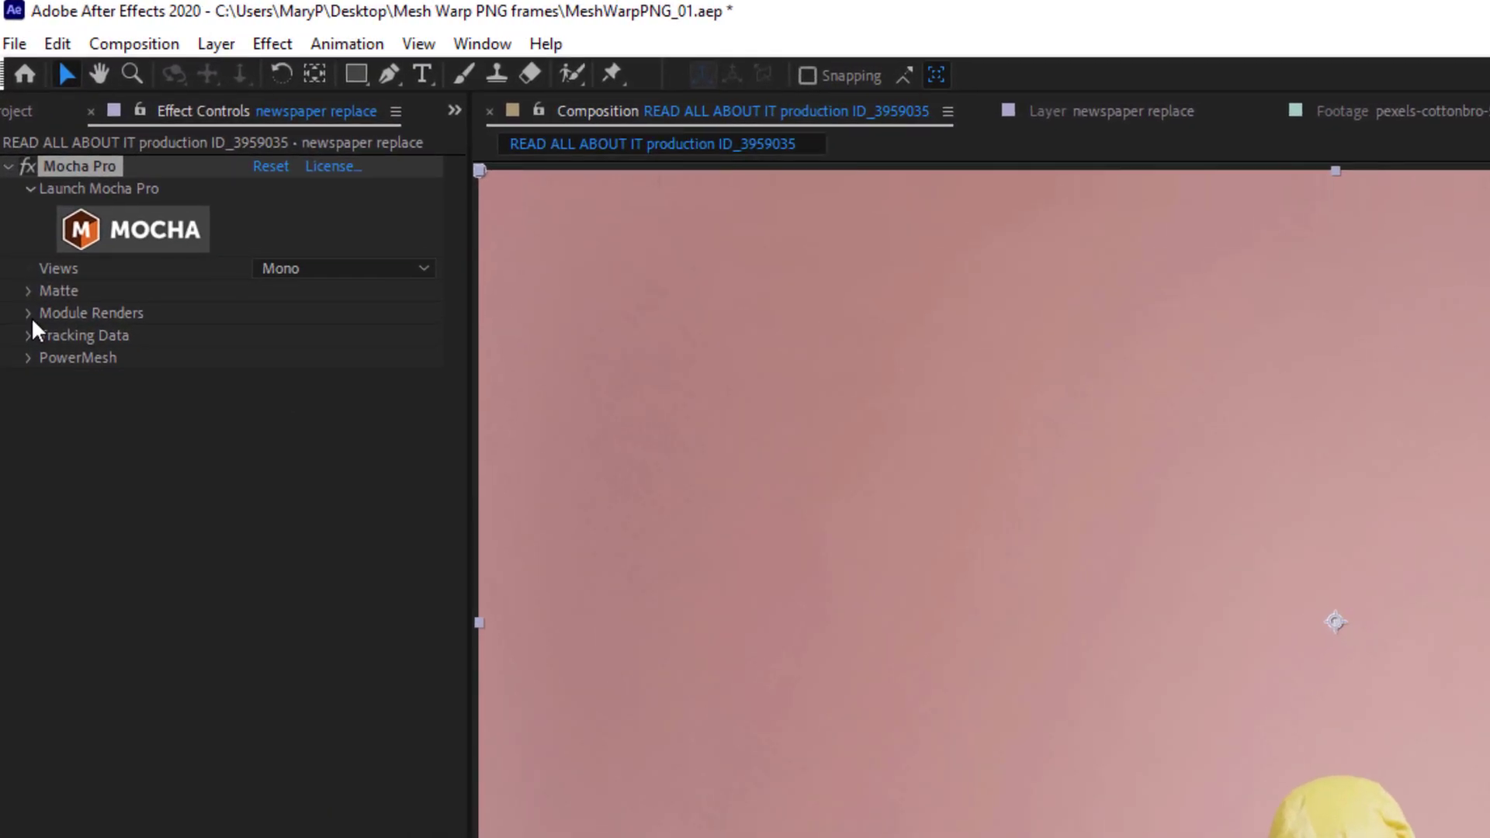
{"action": "left_click", "coordinate": [27, 310]}
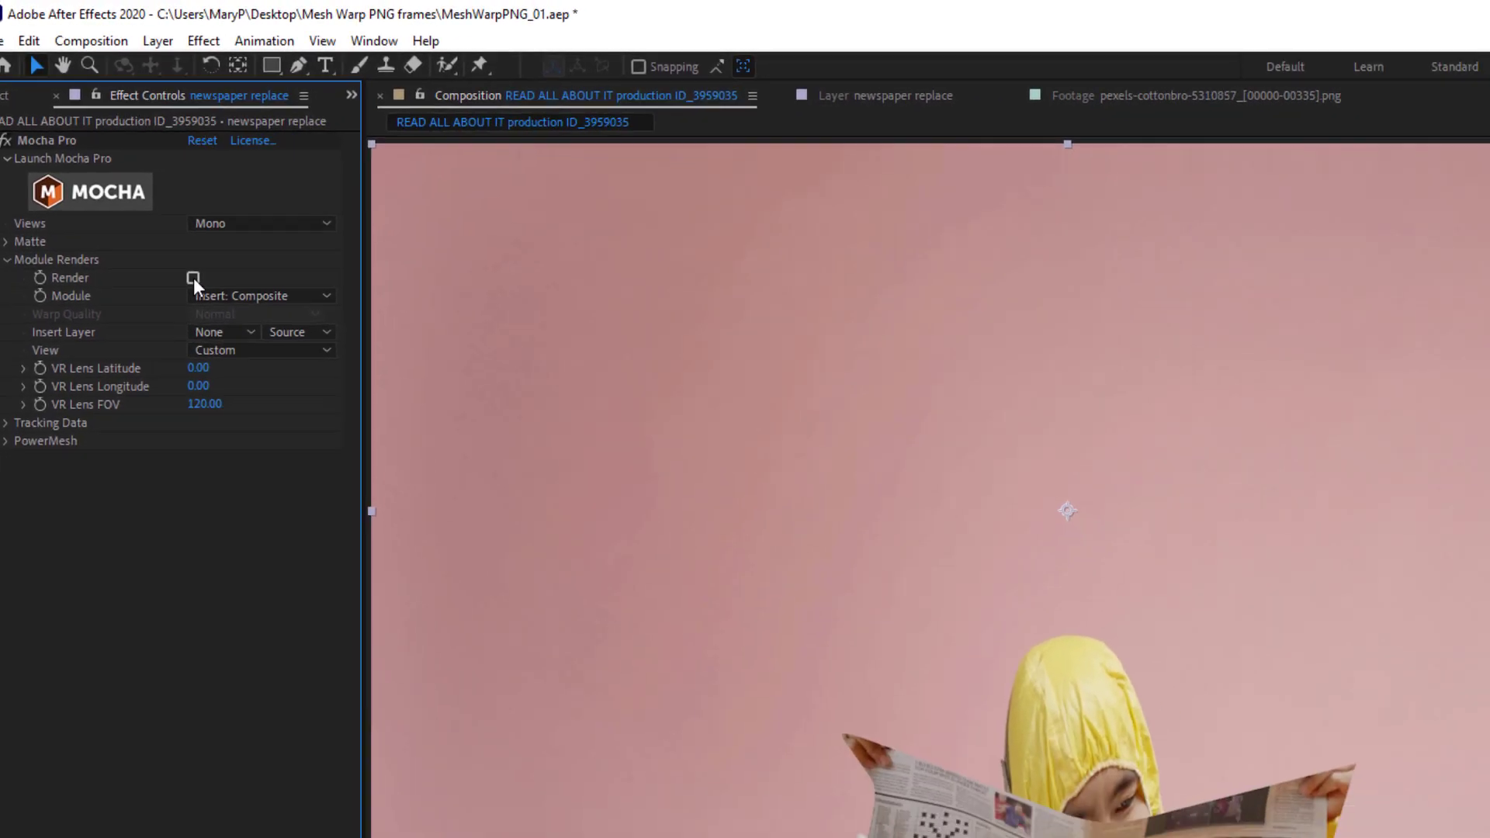
{"action": "left_click", "coordinate": [193, 277]}
{"action": "left_click", "coordinate": [232, 296]}
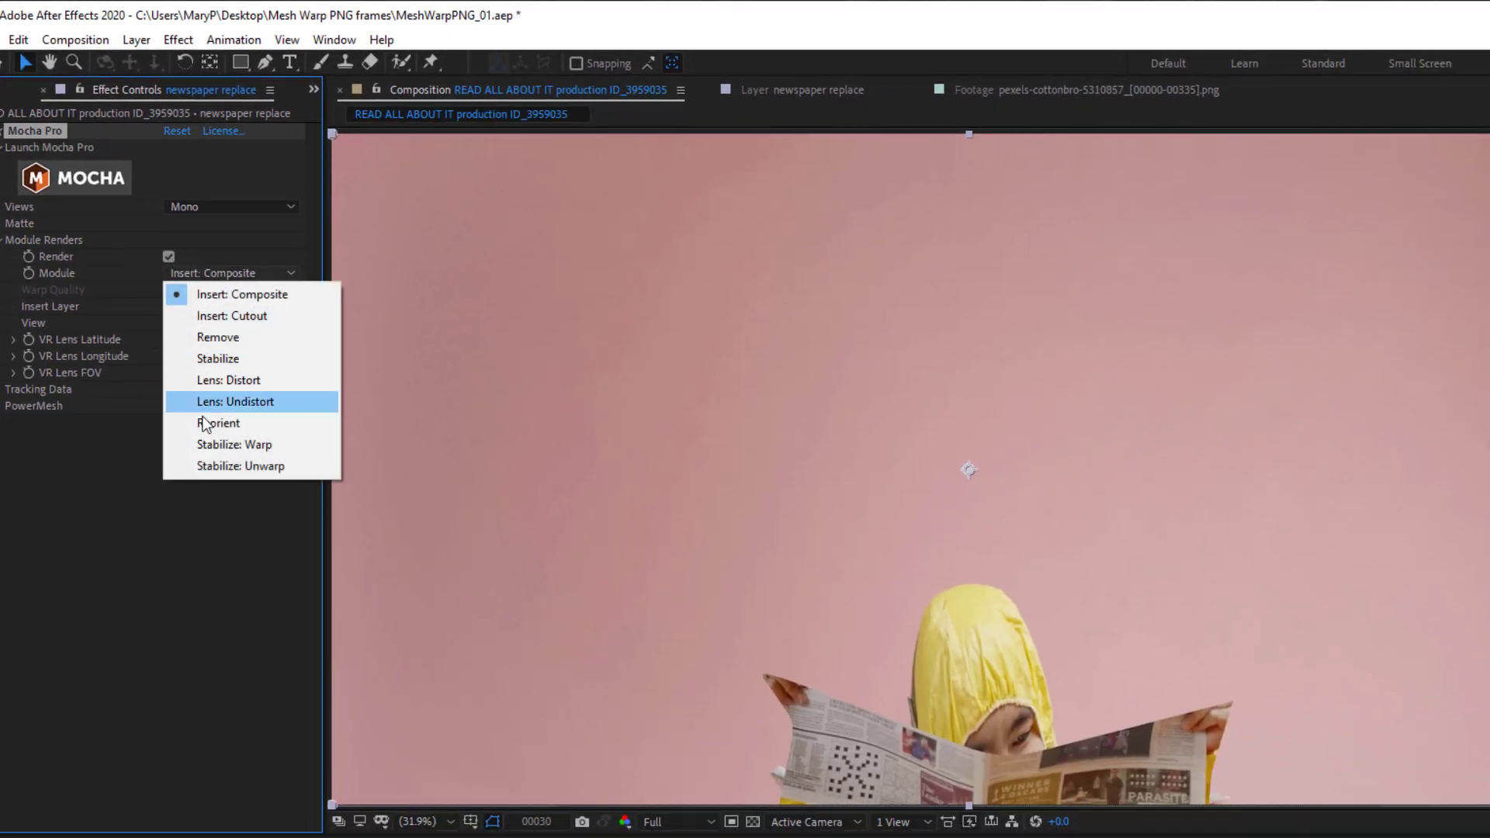
{"action": "left_click", "coordinate": [236, 480]}
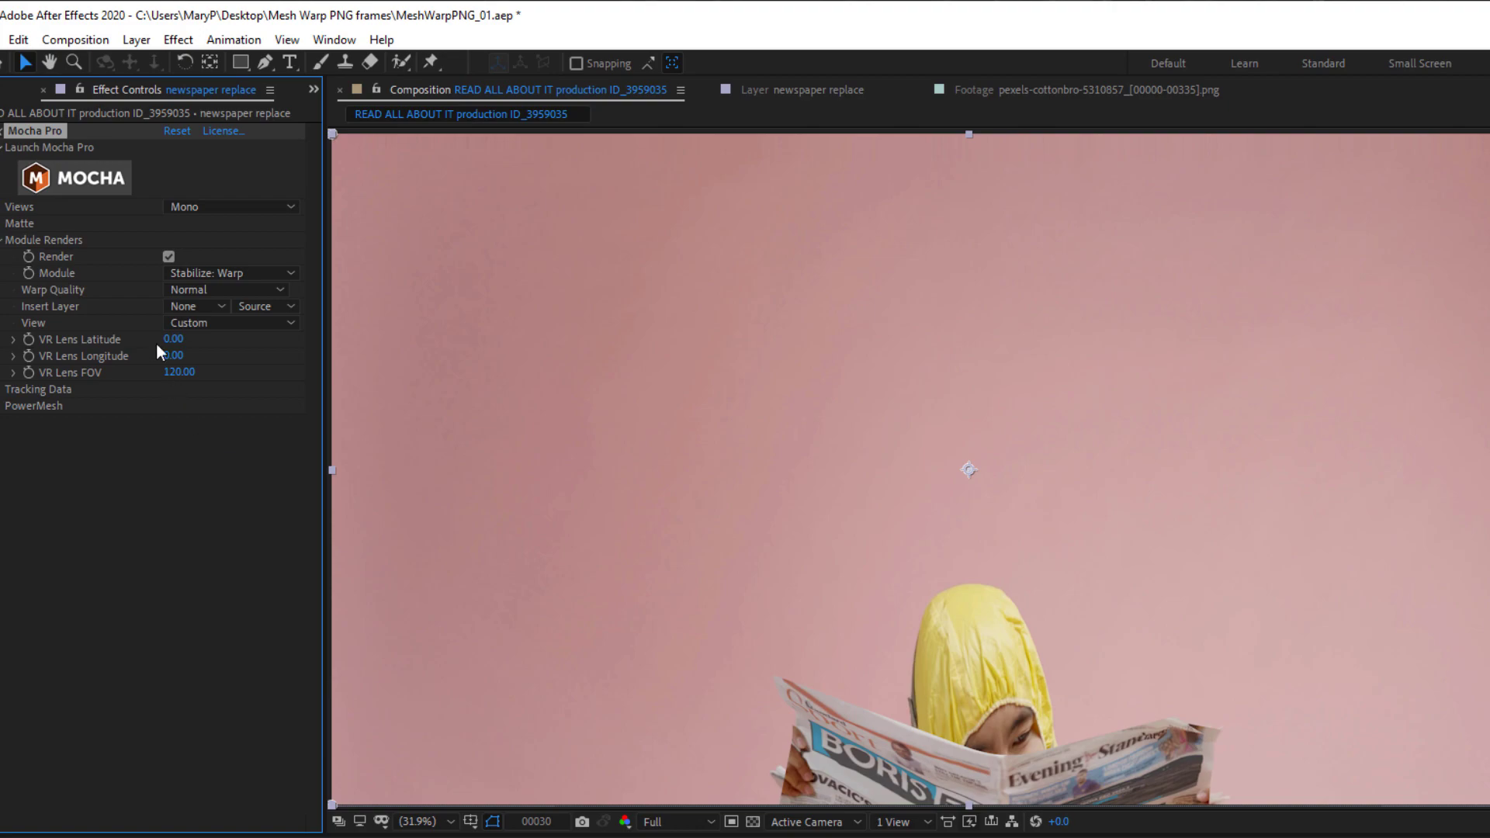
{"action": "left_click", "coordinate": [3, 224]}
{"action": "left_click", "coordinate": [169, 256]}
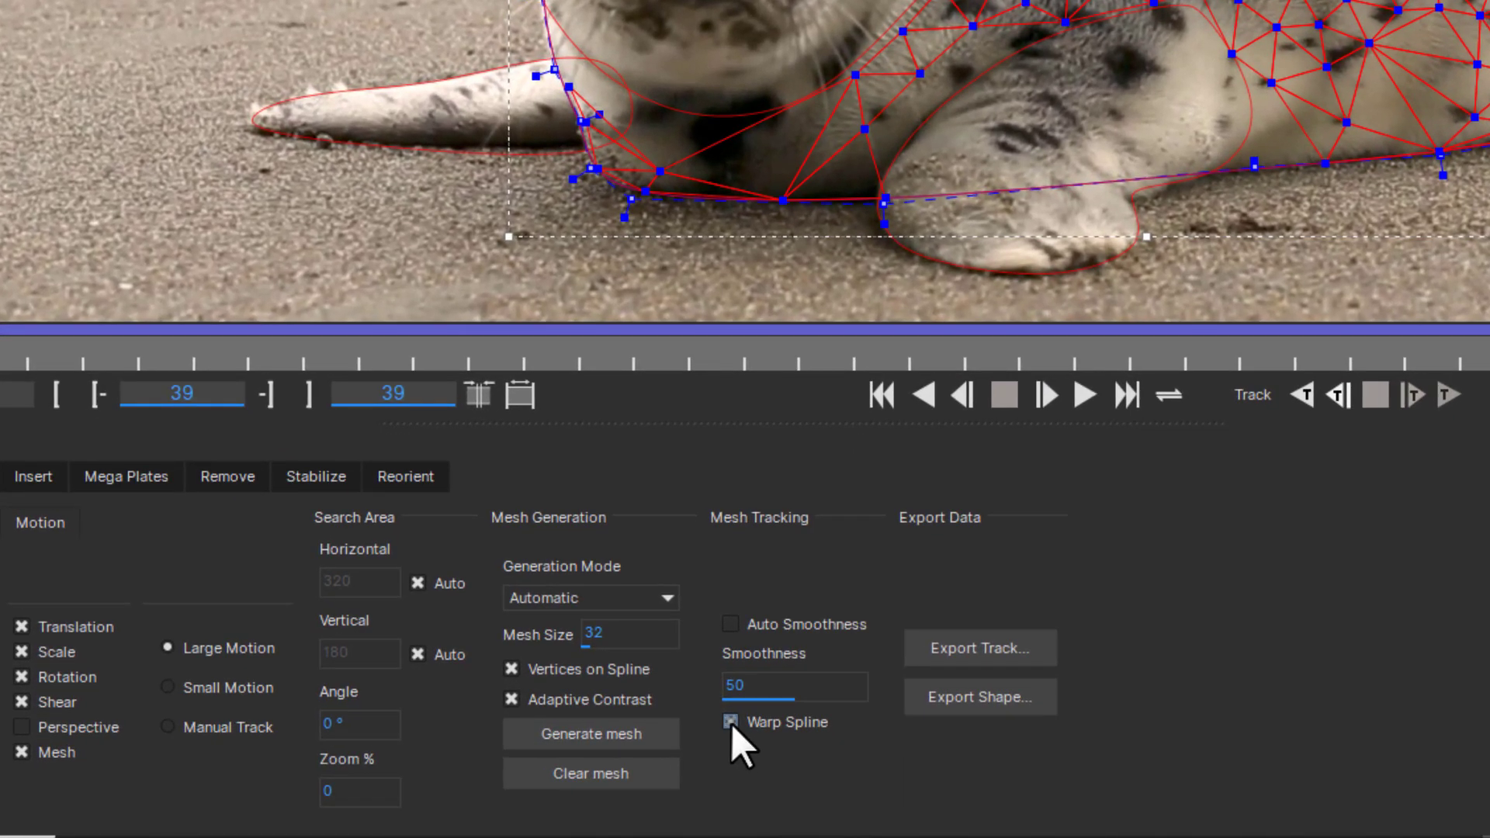
- Turn on Warp Spline, hide the head mesh, and reshape the head spline's top points at frame 0
{"action": "left_click", "coordinate": [703, 767]}
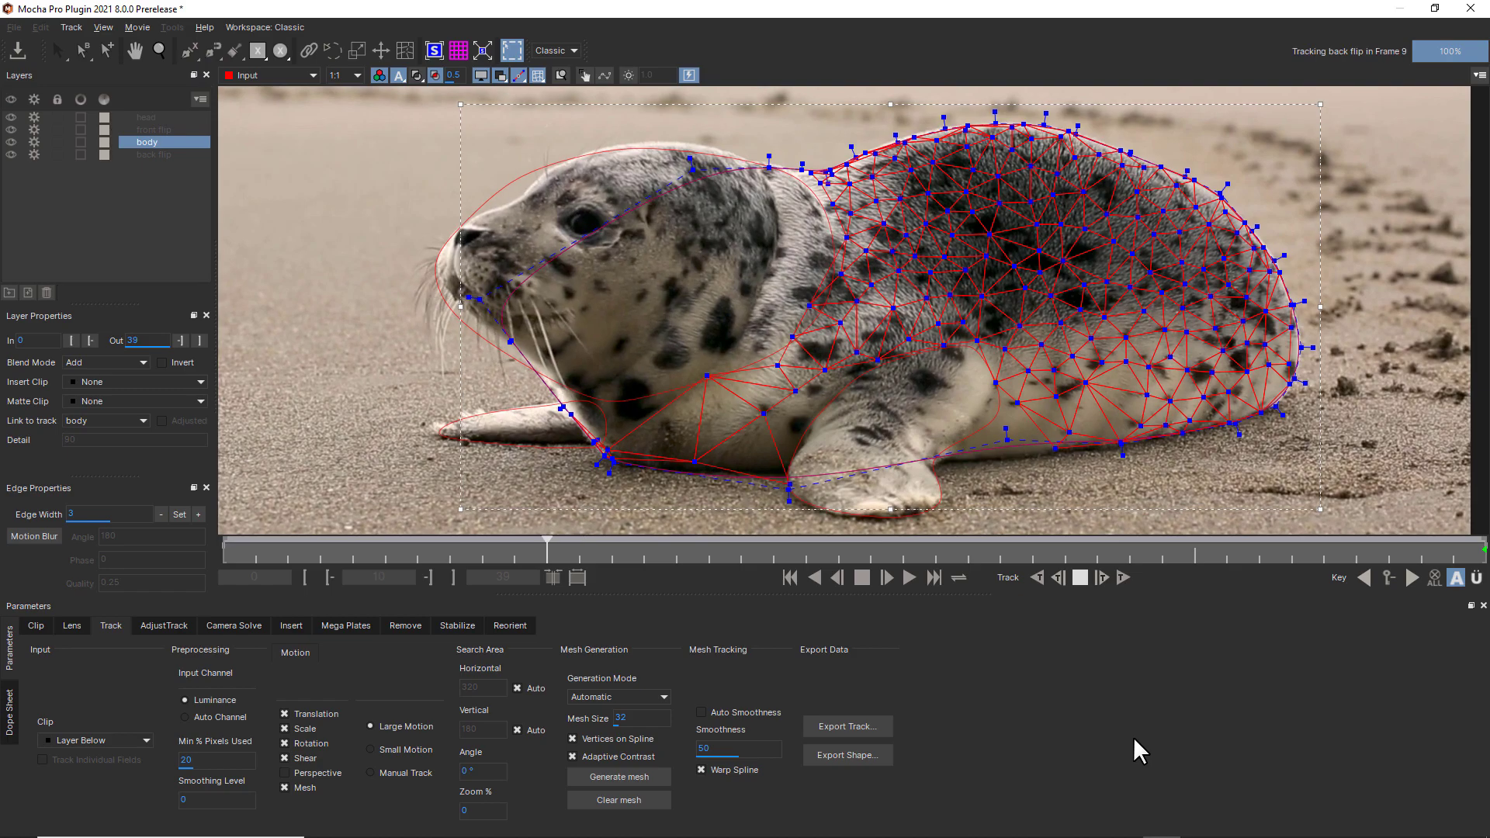
{"action": "left_click", "coordinate": [496, 184]}
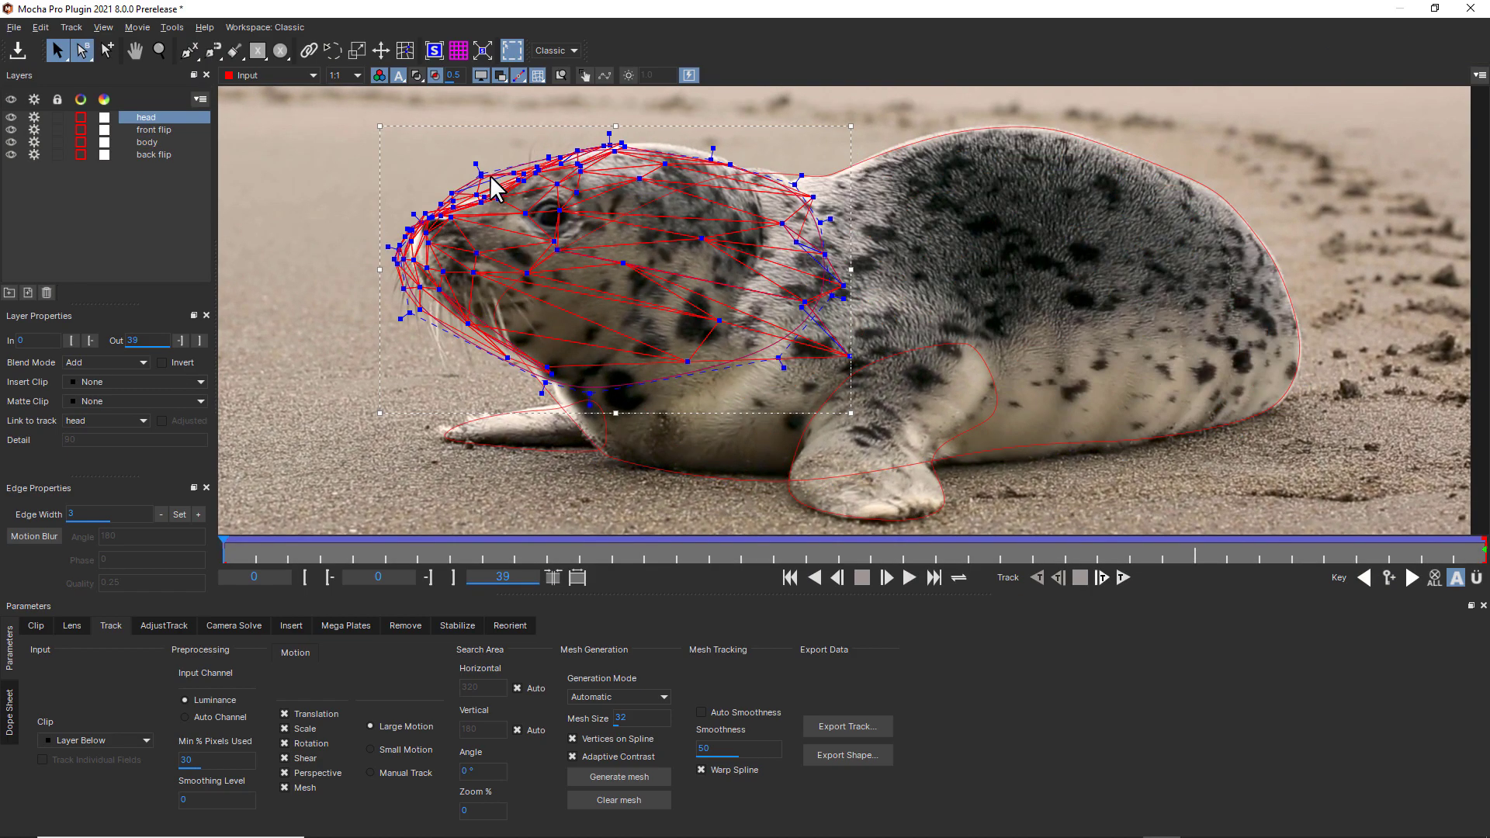
{"action": "left_click", "coordinate": [536, 76]}
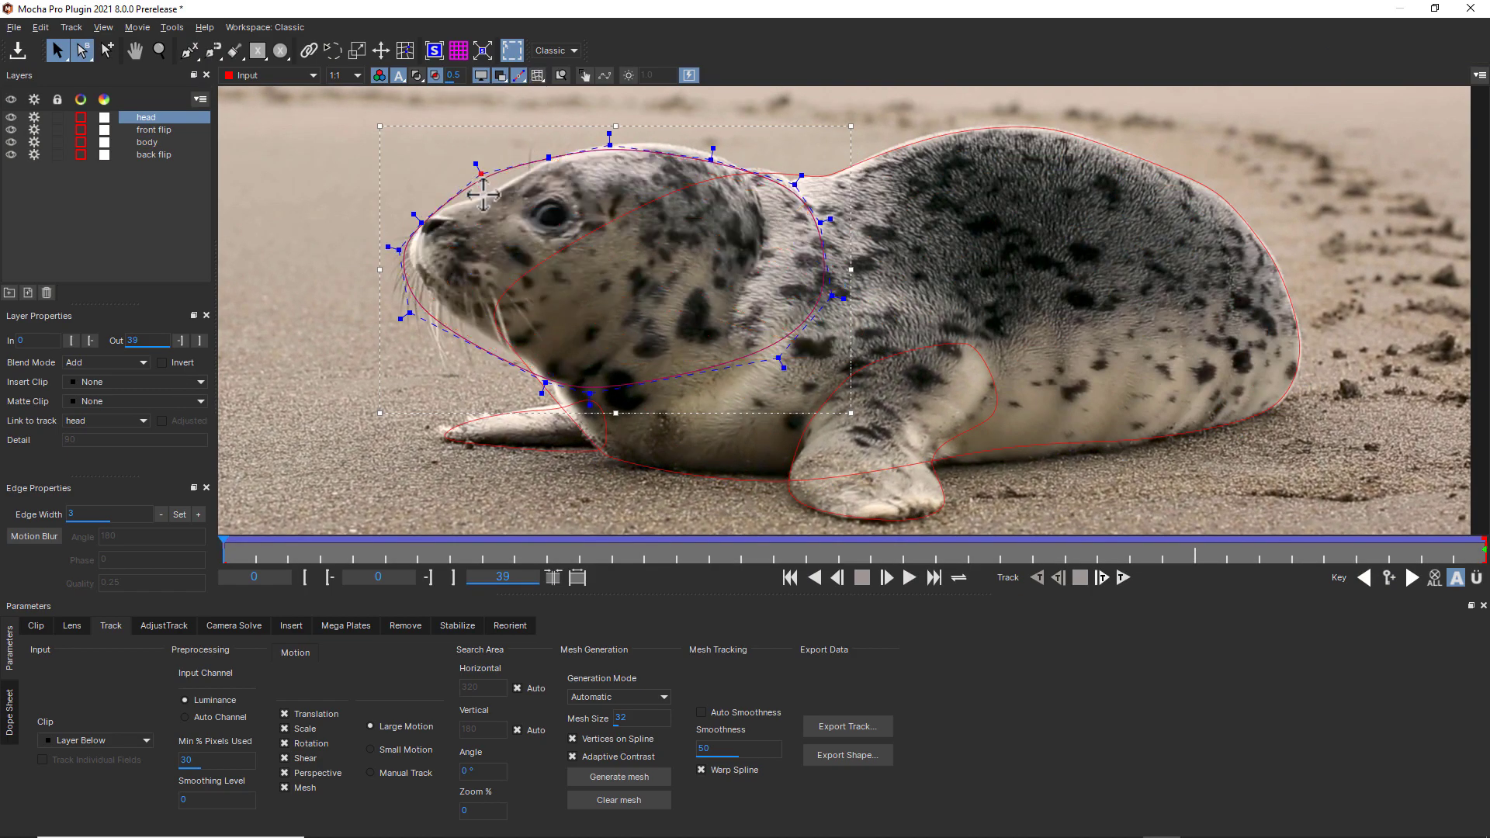
{"action": "left_click_drag", "start_coordinate": [578, 117], "coordinate": [738, 172]}
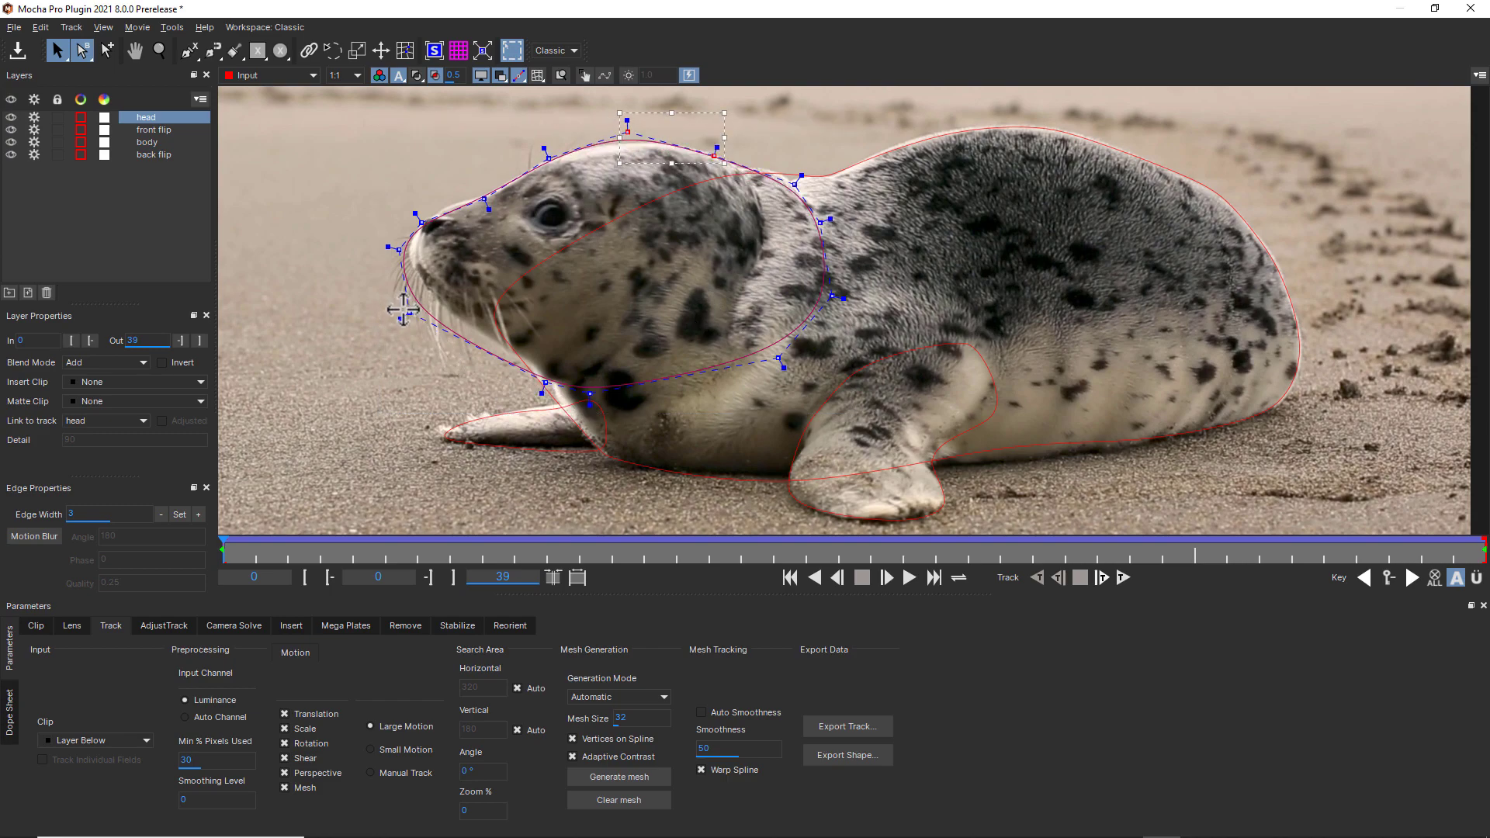
{"action": "left_click_drag", "start_coordinate": [405, 310], "coordinate": [419, 295]}
{"action": "left_click", "coordinate": [637, 137]}
{"action": "left_click_drag", "start_coordinate": [642, 112], "coordinate": [636, 138]}
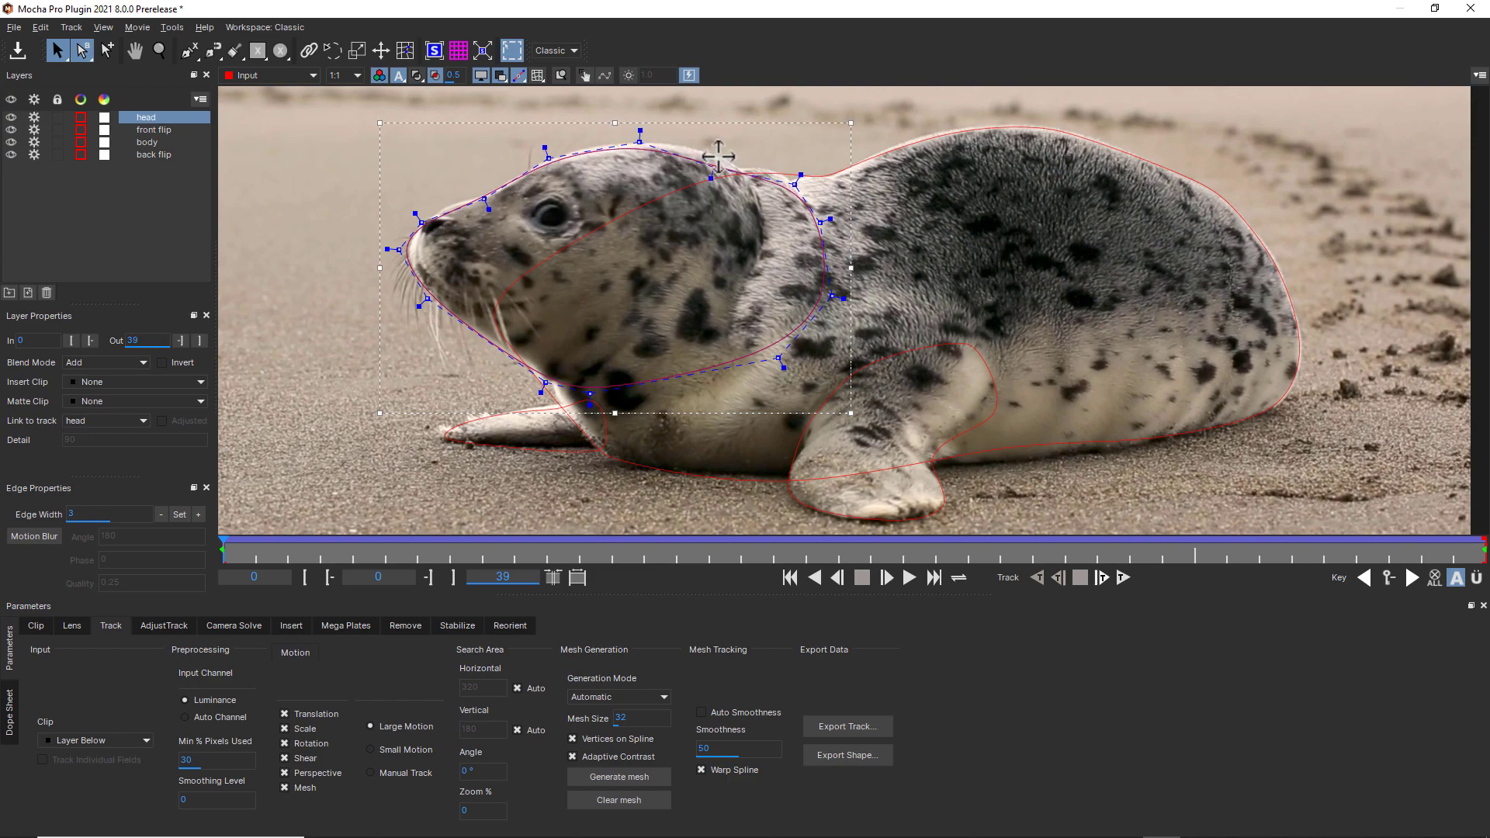
- Refine the head spline outline at frames 17 and 8 to follow the turning head
{"action": "left_click", "coordinate": [798, 185]}
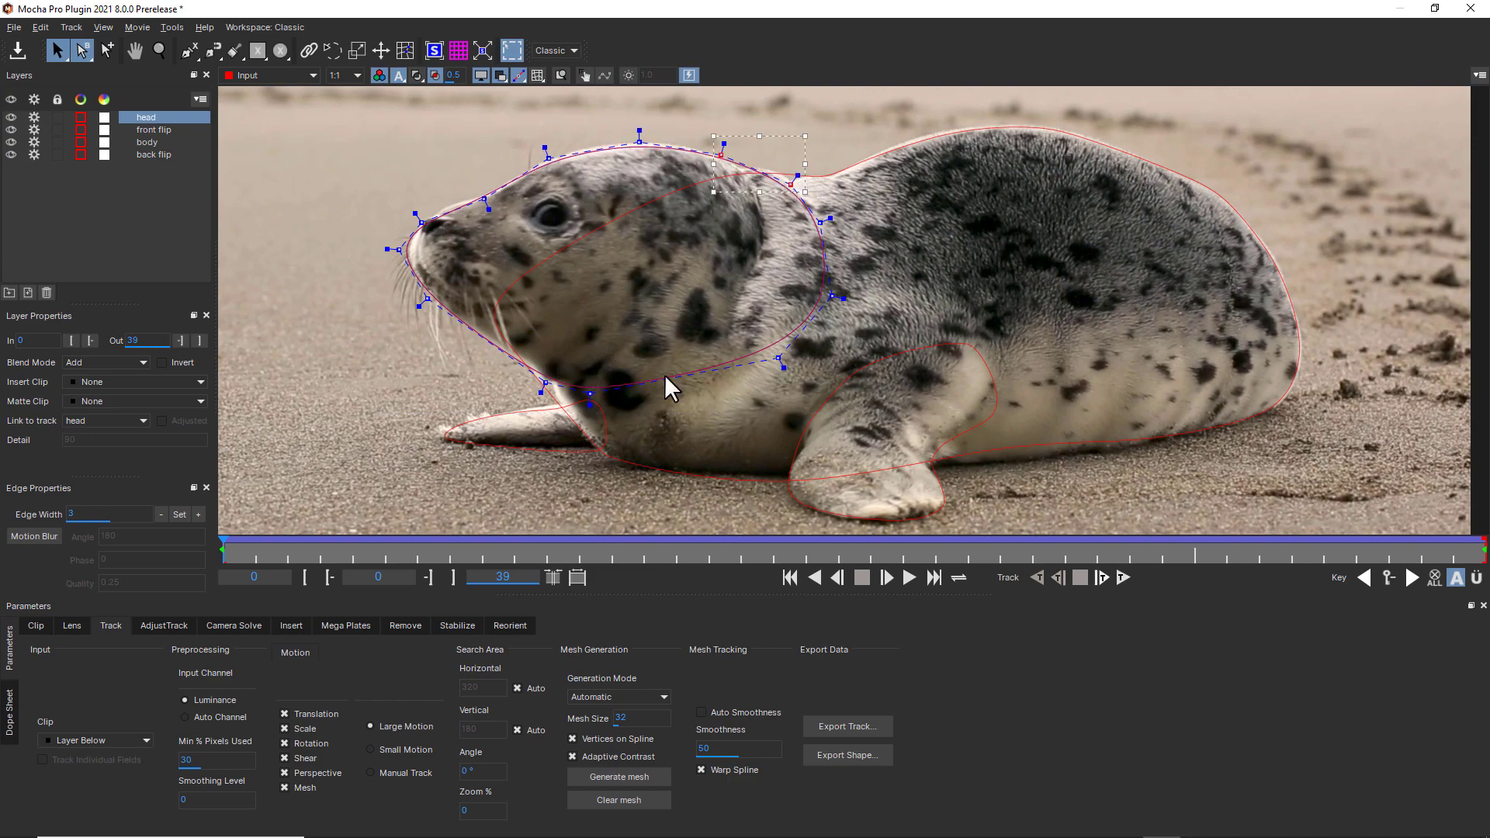
{"action": "left_click_drag", "start_coordinate": [243, 546], "coordinate": [771, 548]}
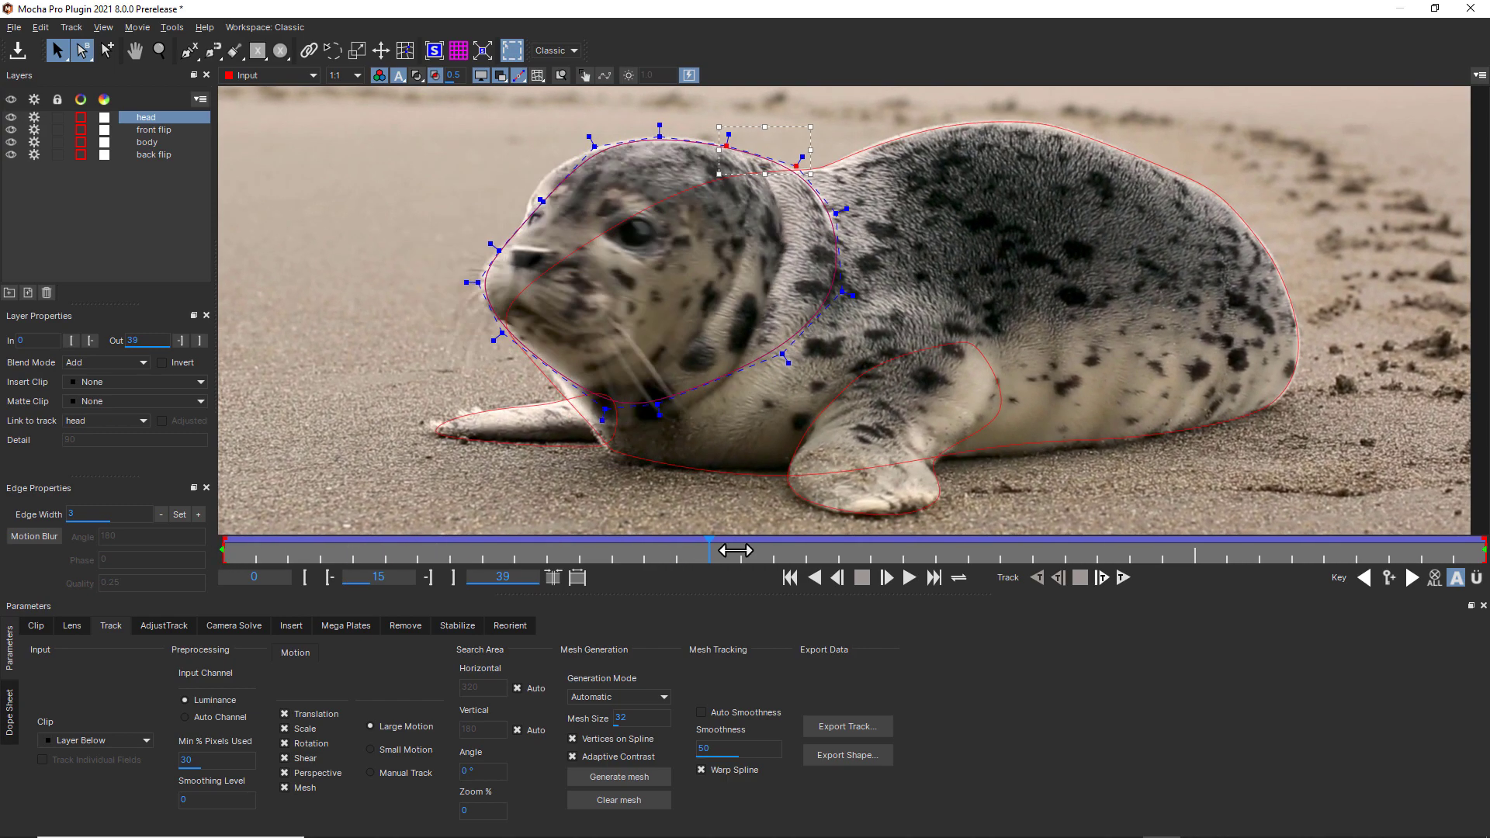
{"action": "left_click", "coordinate": [540, 172]}
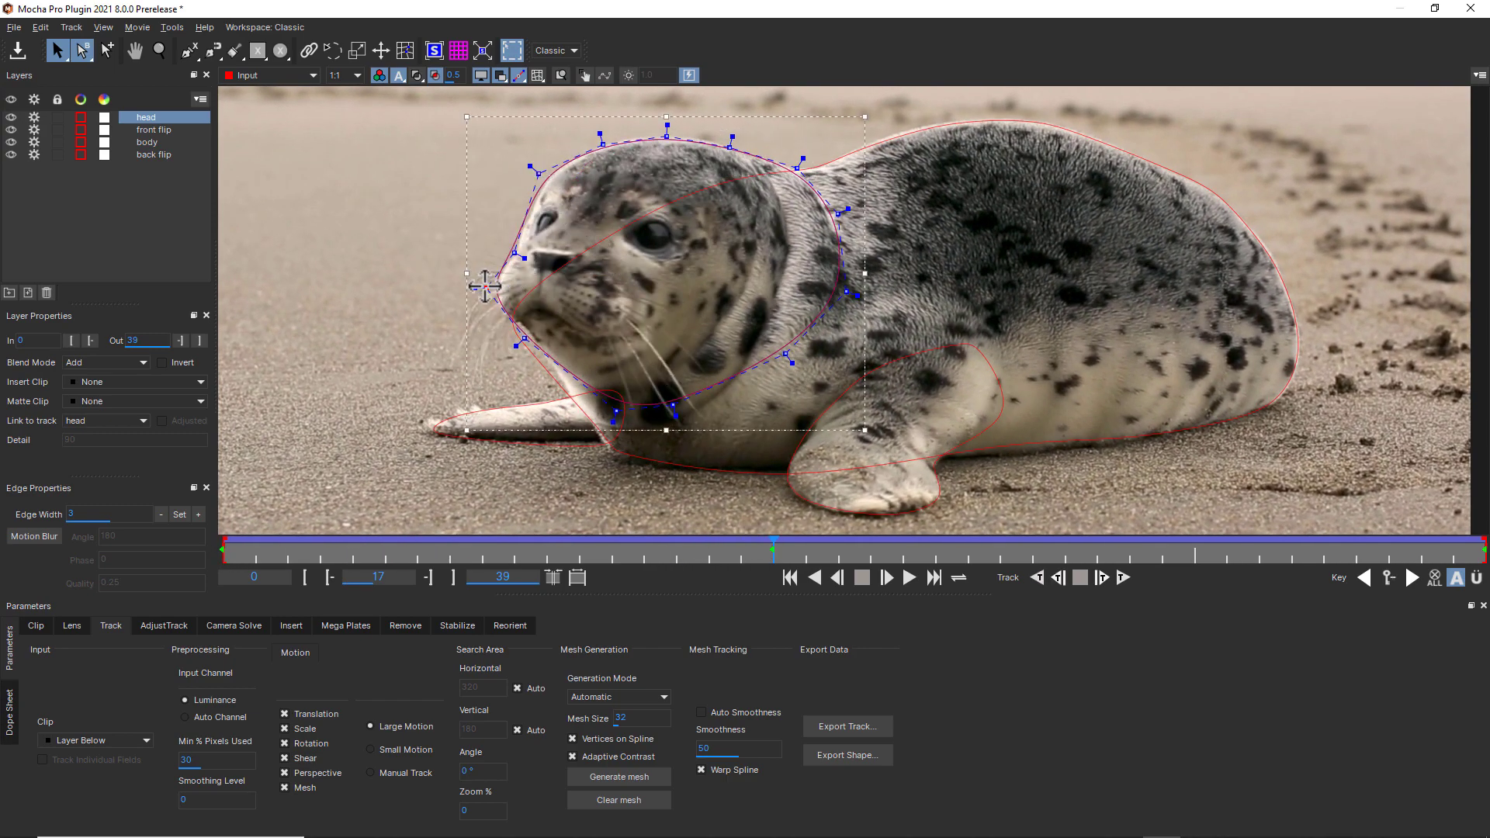
{"action": "left_click_drag", "start_coordinate": [772, 547], "coordinate": [483, 547]}
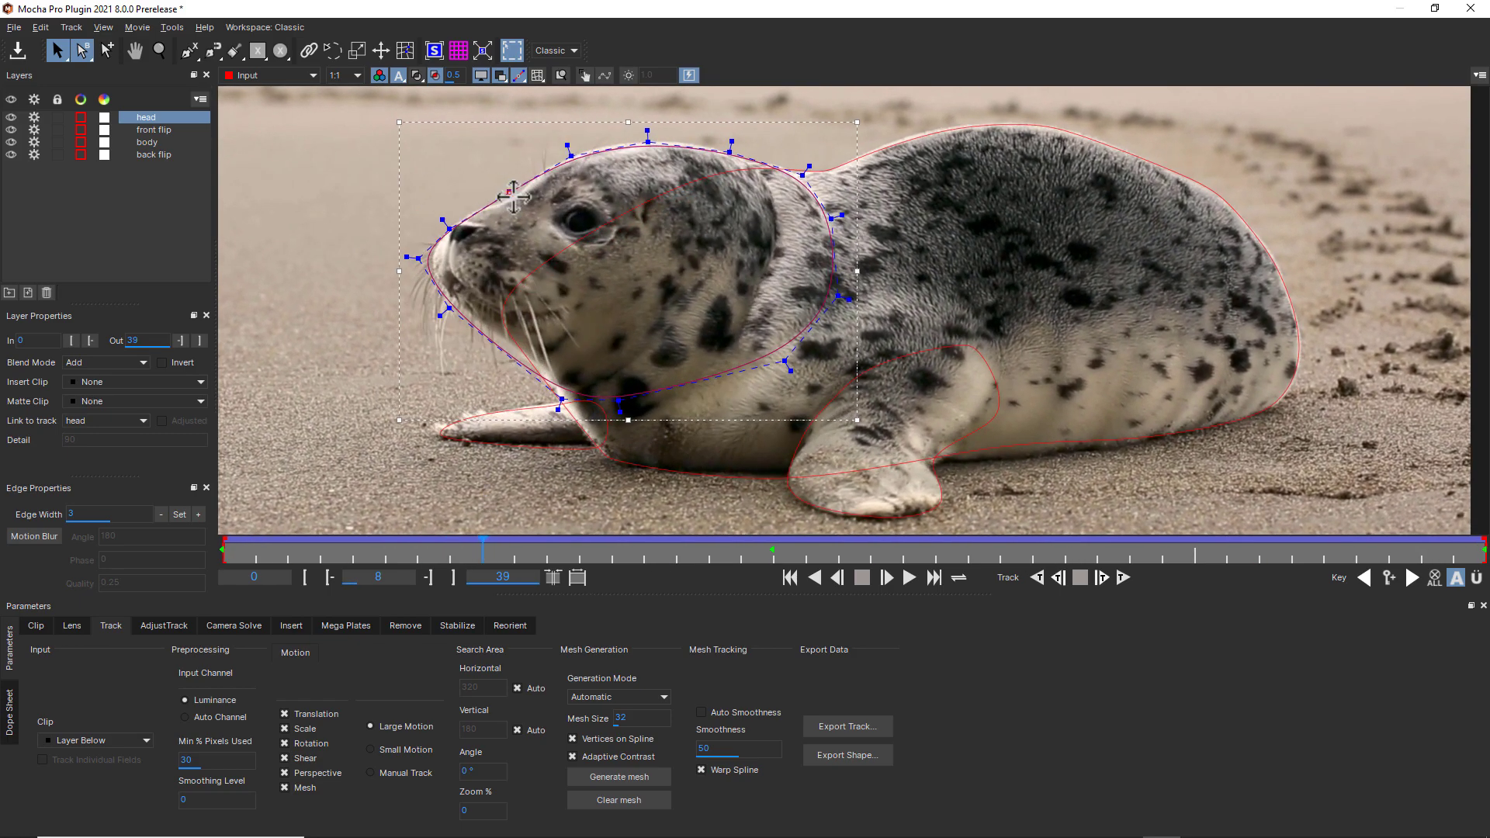
{"action": "left_click_drag", "start_coordinate": [639, 140], "coordinate": [663, 137]}
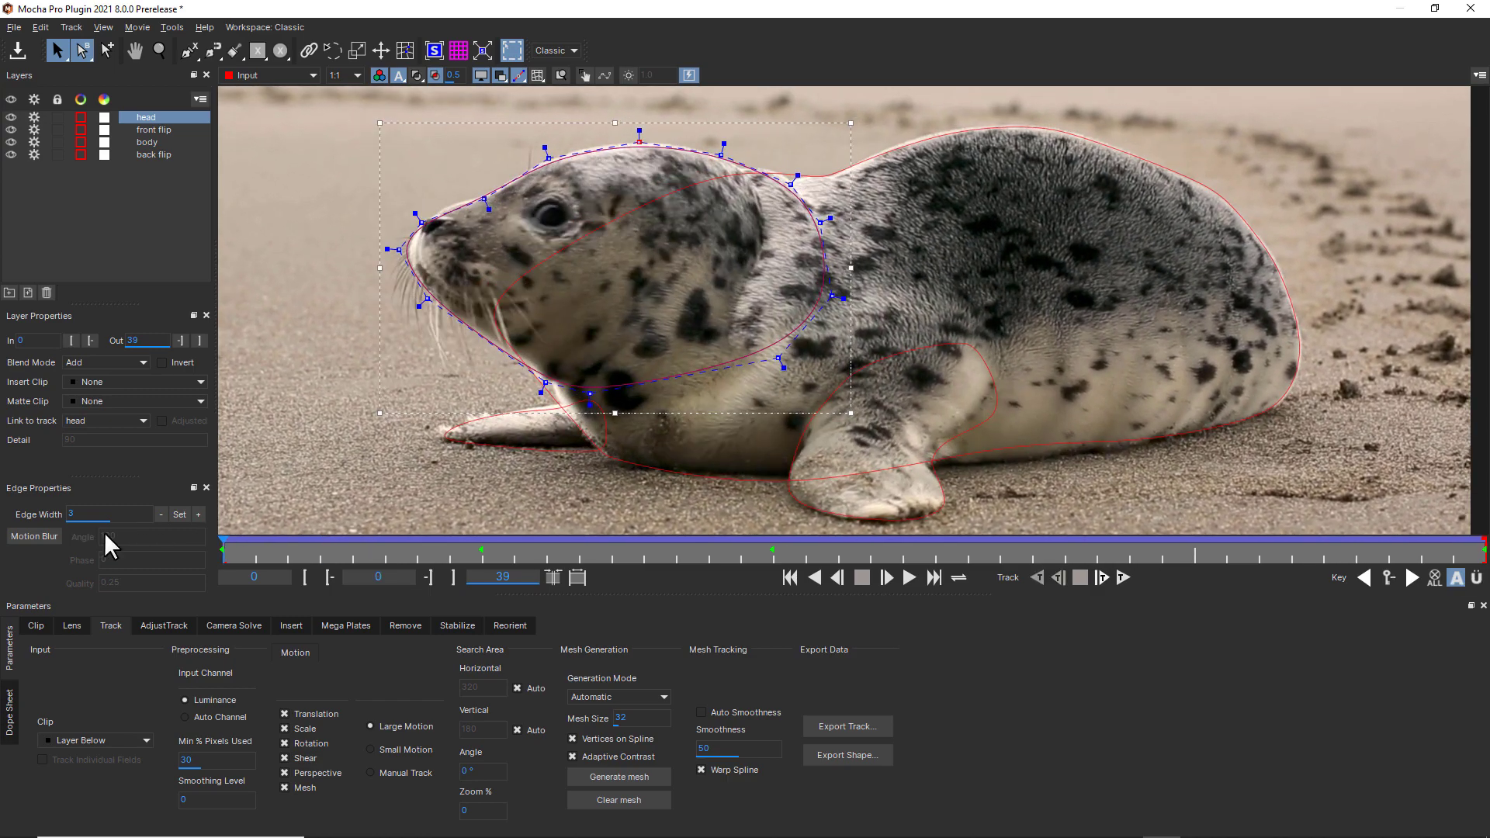
{"action": "left_click", "coordinate": [960, 180]}
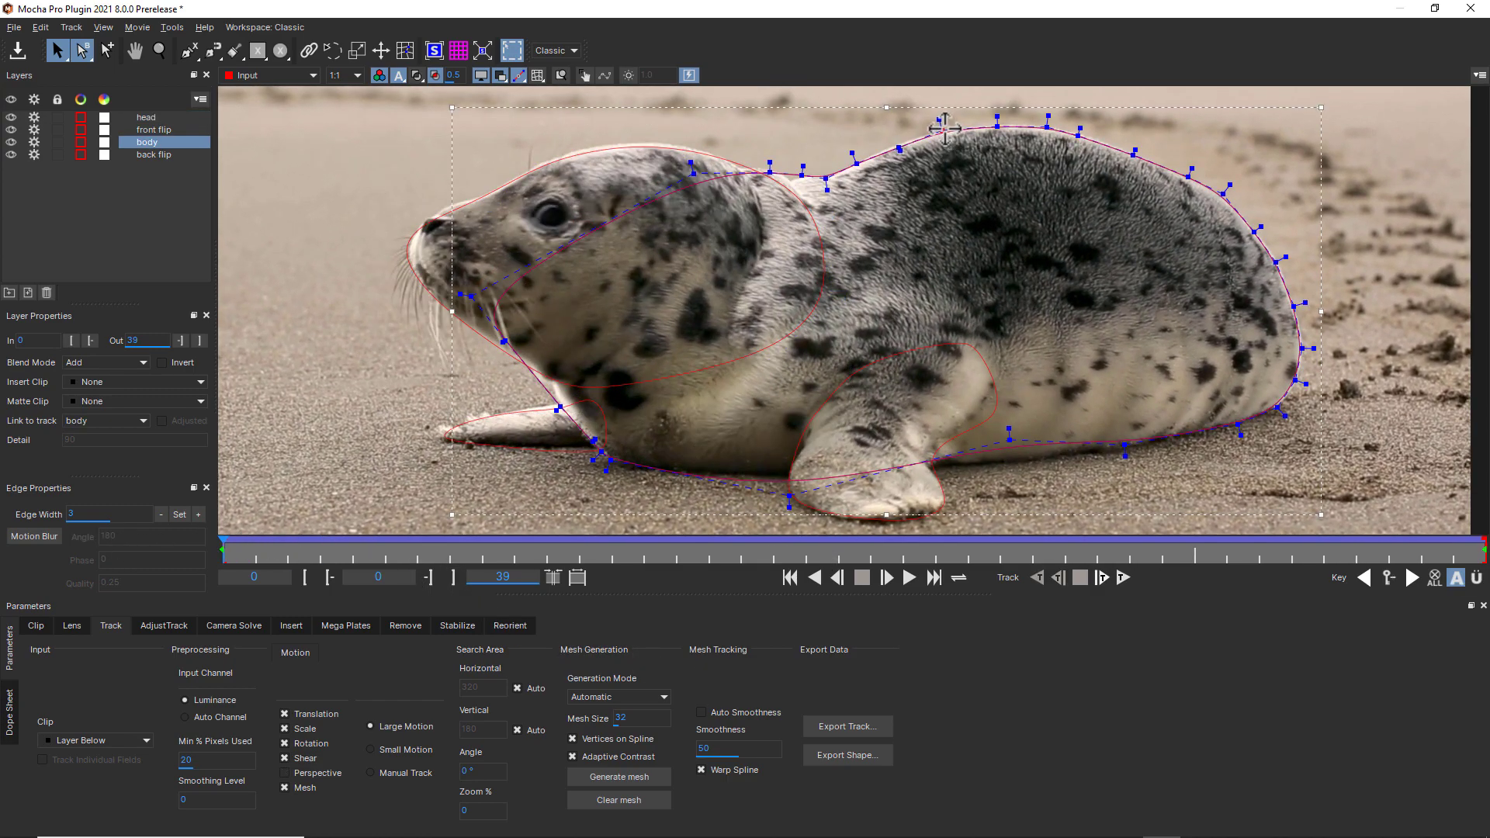
{"action": "left_click", "coordinate": [442, 194]}
{"action": "key", "text": "z"}
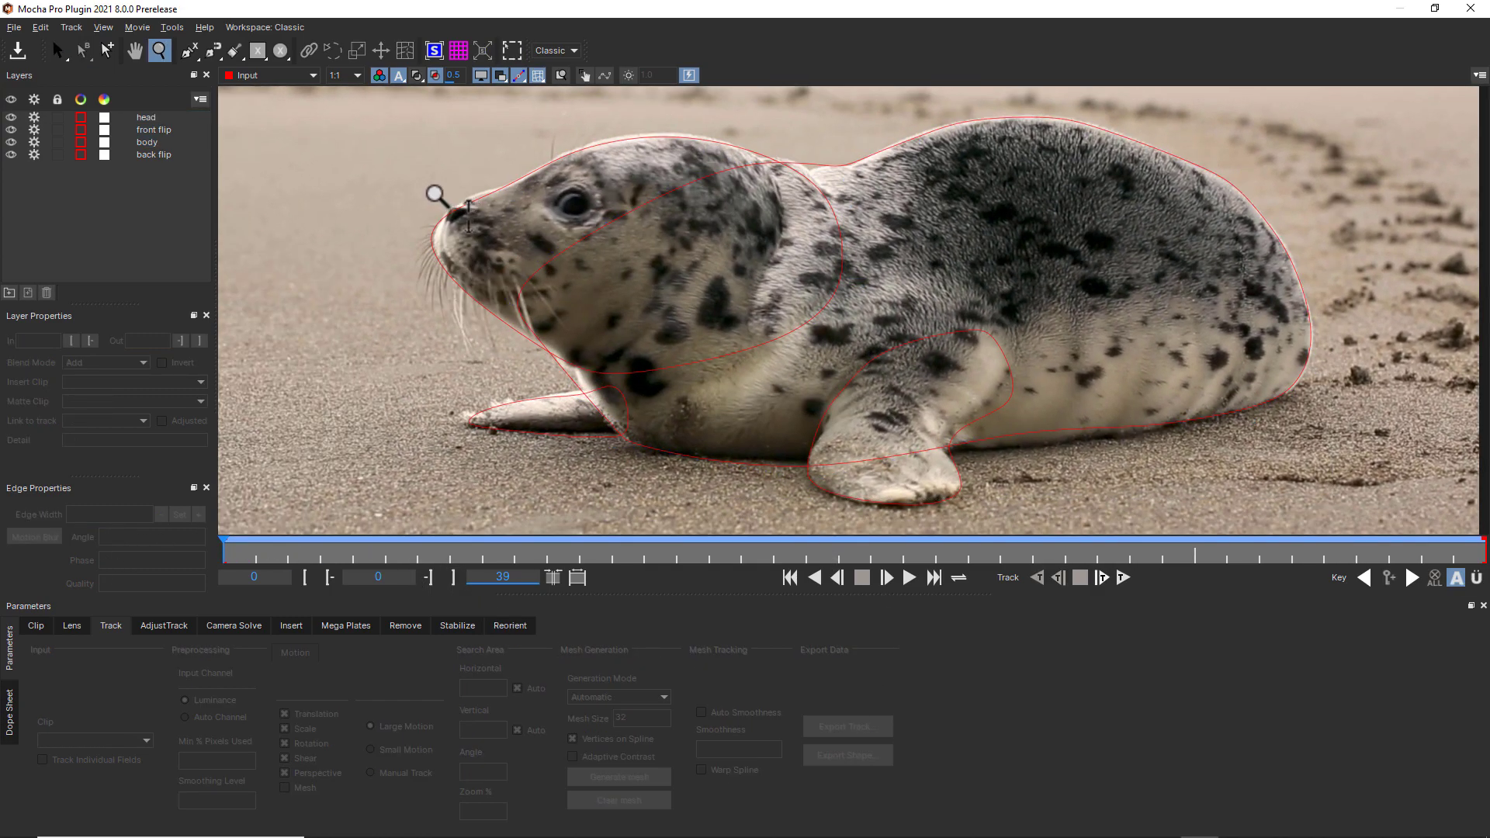
{"action": "left_click", "coordinate": [14, 30]}
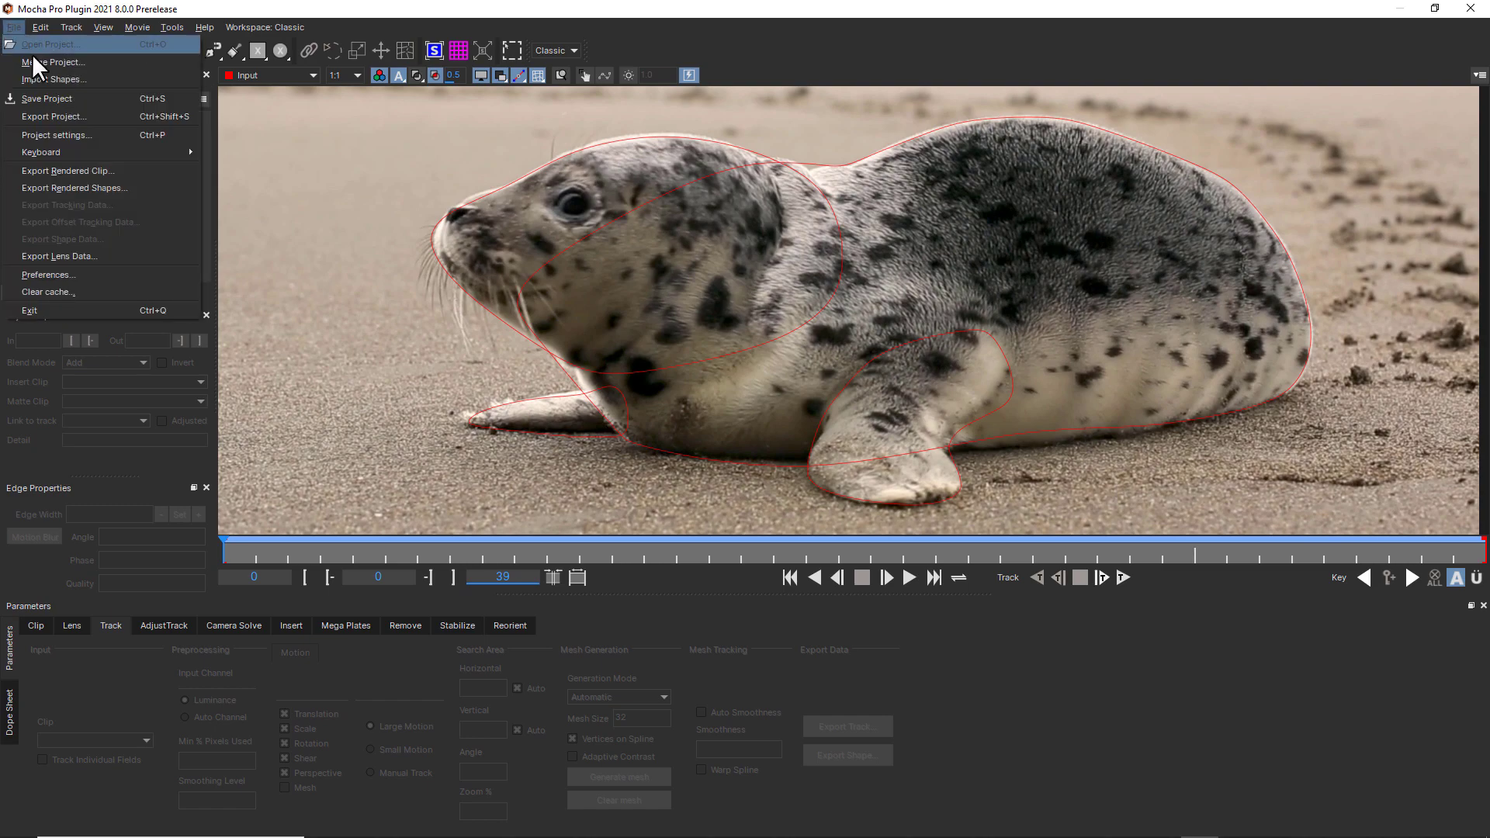
{"action": "left_click", "coordinate": [68, 188]}
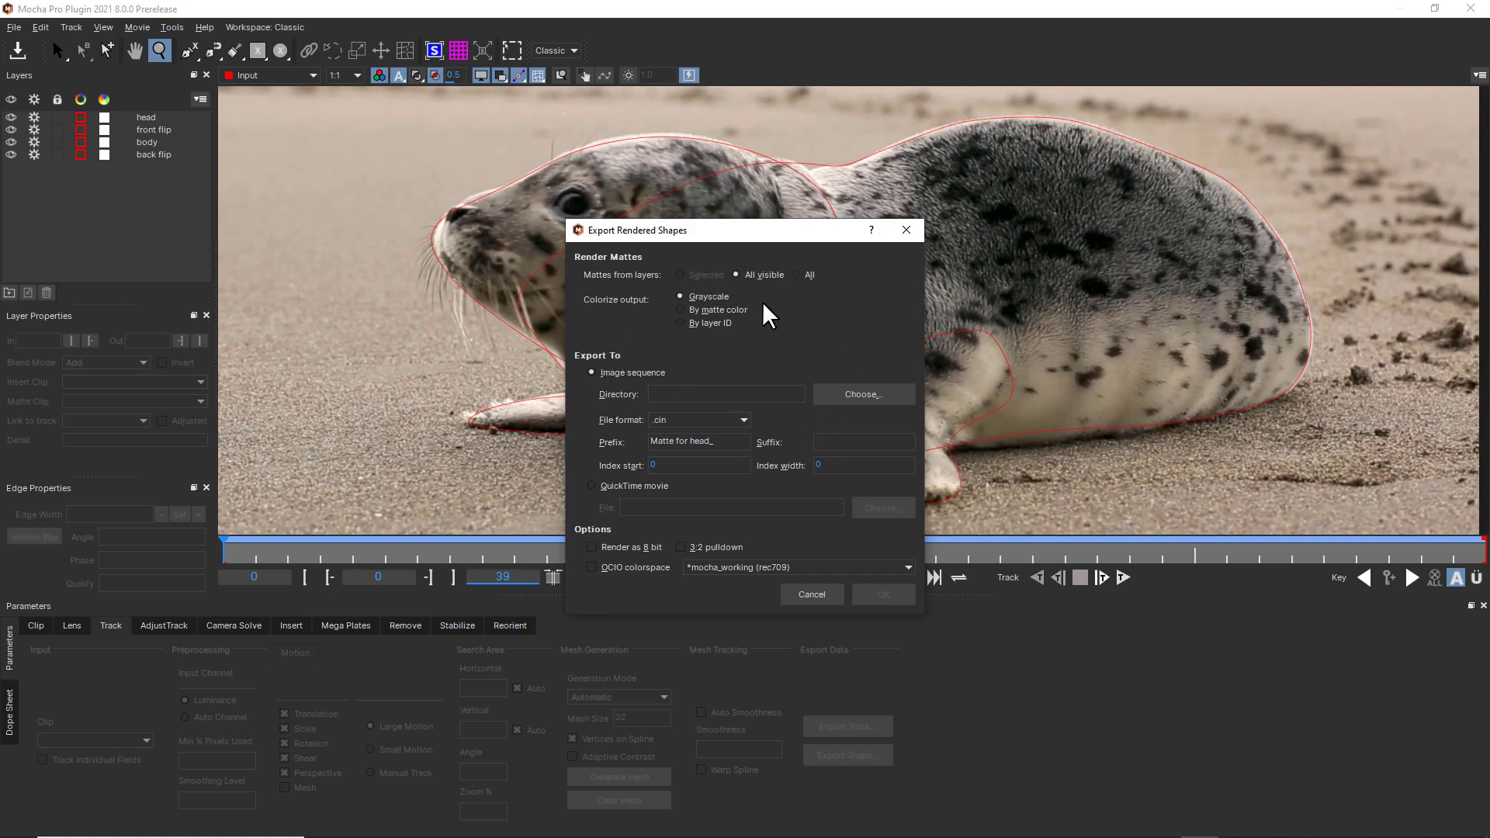
{"action": "left_click", "coordinate": [905, 229]}
{"action": "left_click", "coordinate": [14, 27]}
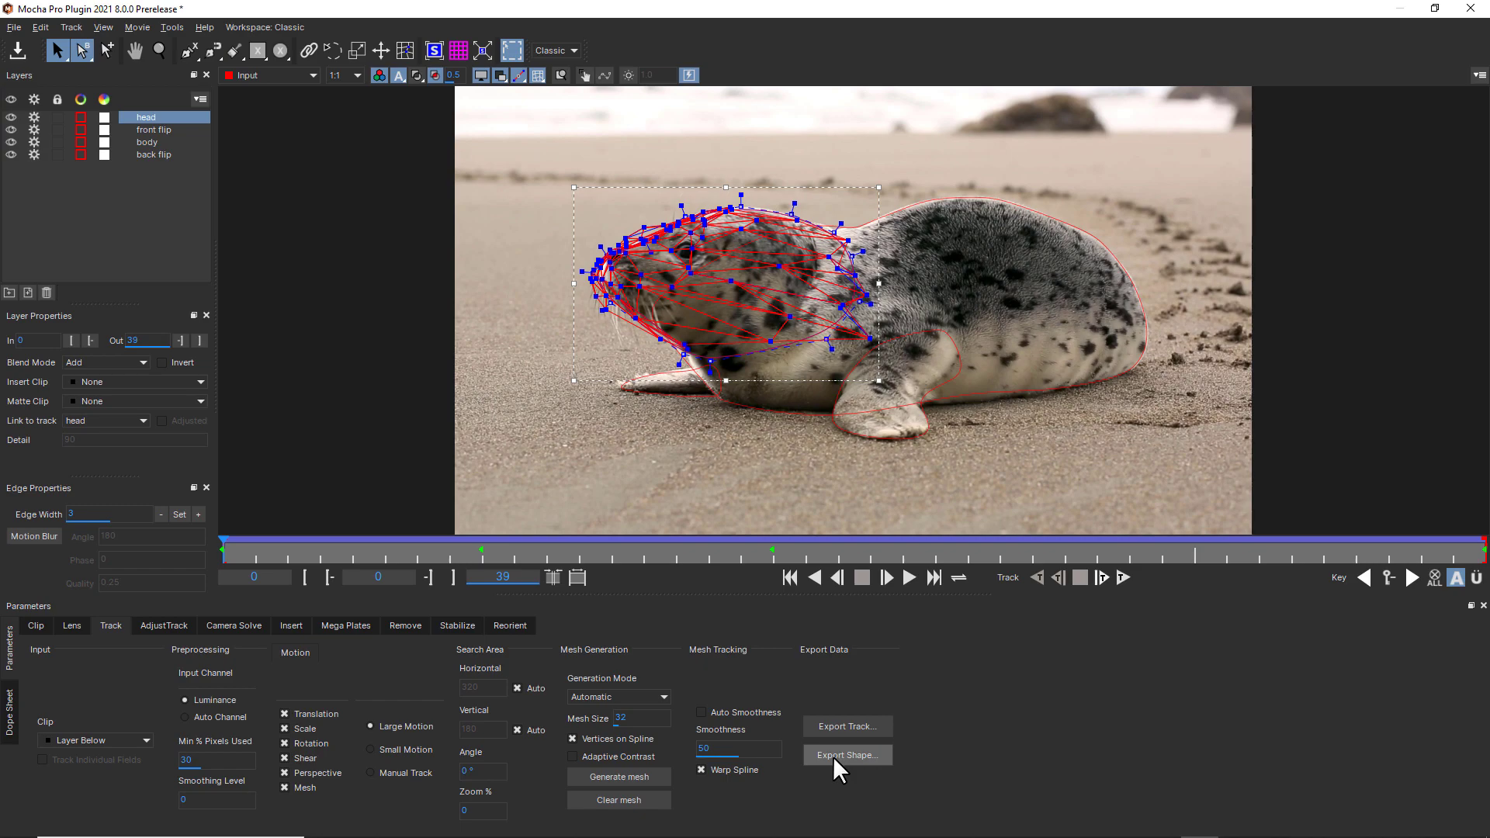
{"action": "left_click", "coordinate": [831, 755]}
{"action": "left_click", "coordinate": [737, 400]}
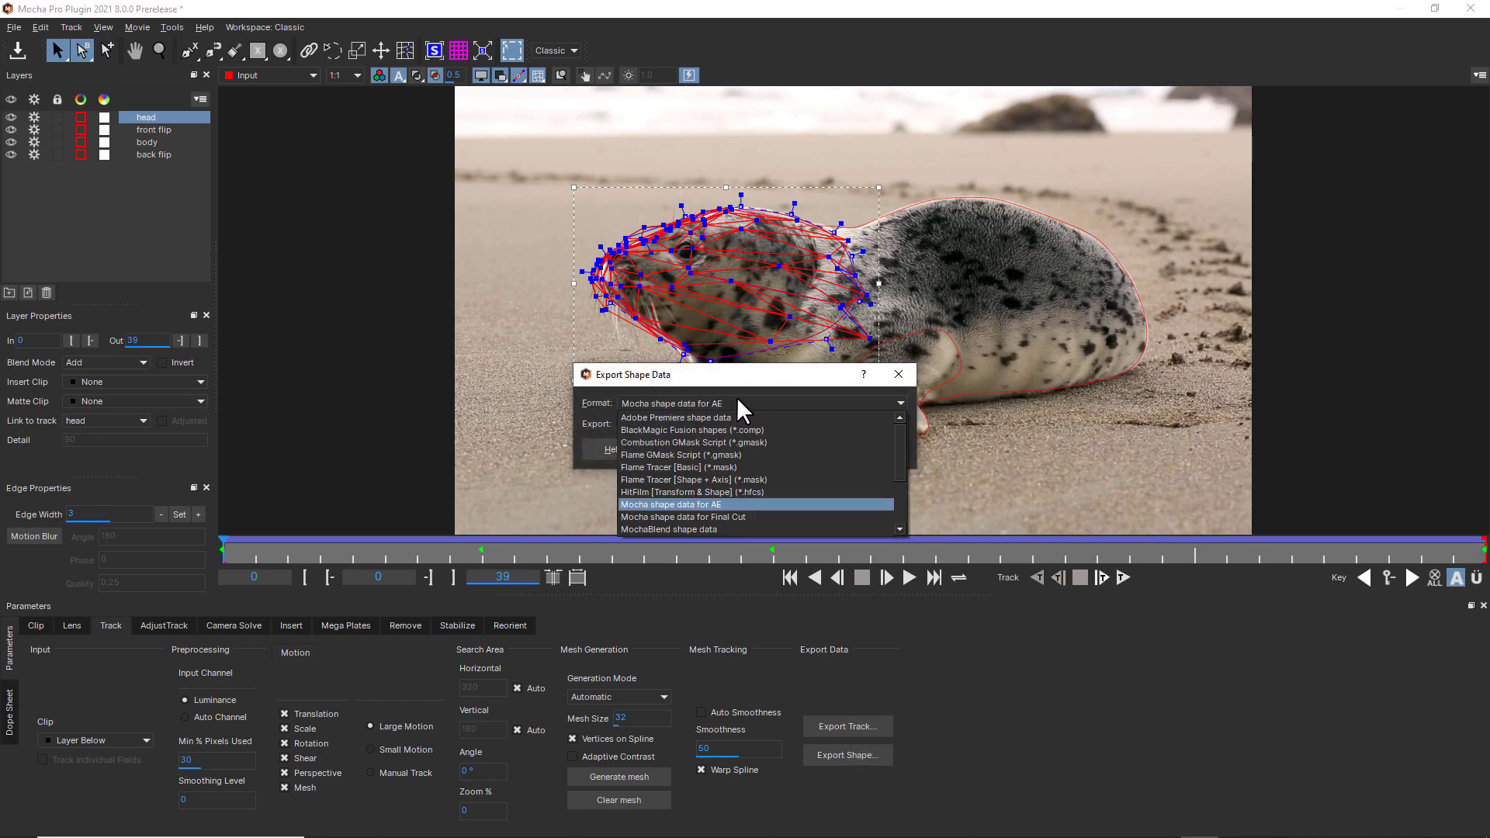
{"action": "scroll", "coordinate": [715, 455], "scroll_direction": "down", "scroll_amount": 3}
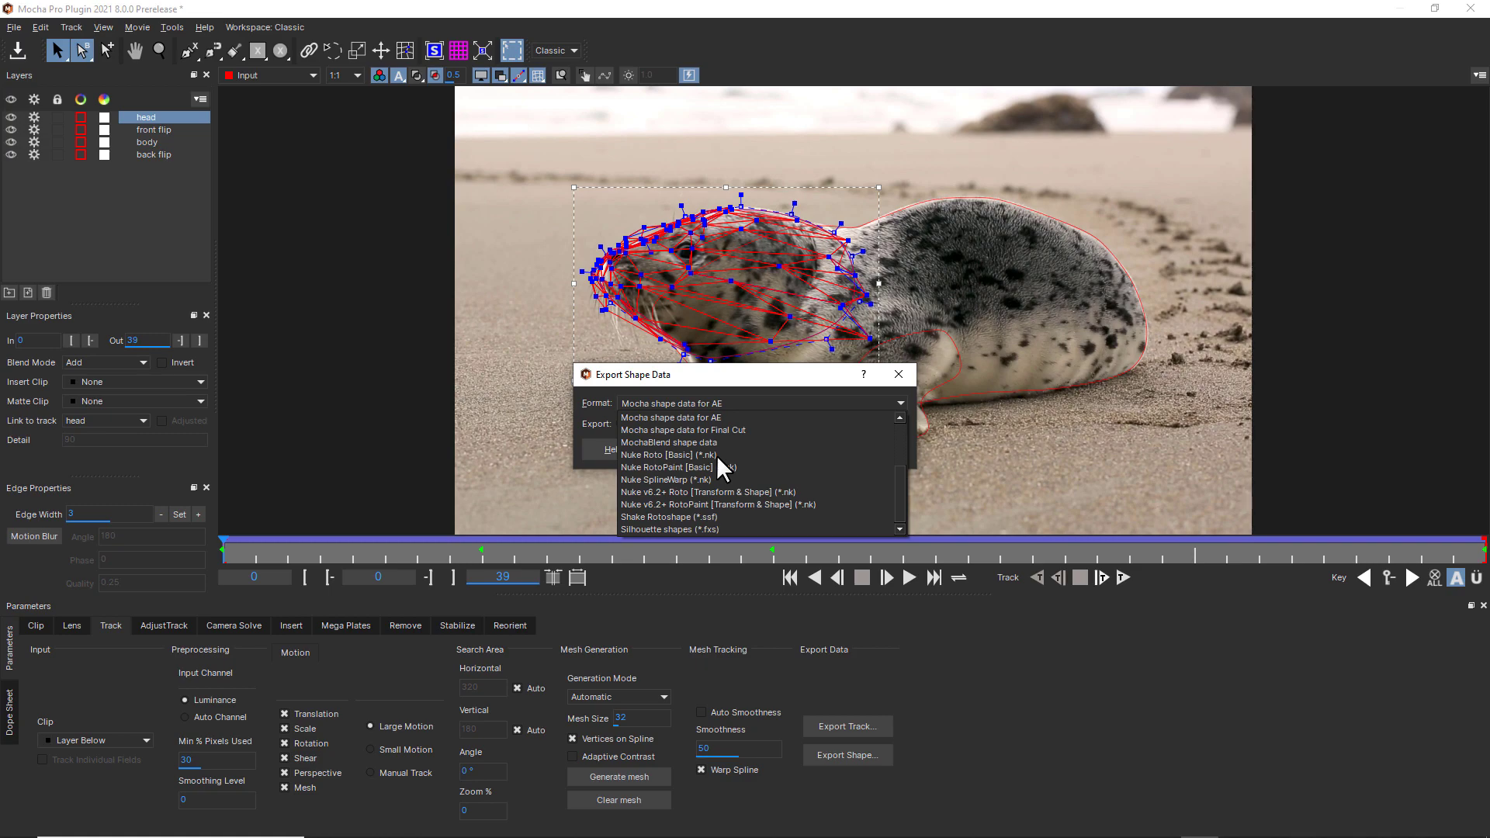
{"action": "scroll", "coordinate": [715, 454], "scroll_direction": "up", "scroll_amount": 3}
{"action": "left_click", "coordinate": [768, 379]}
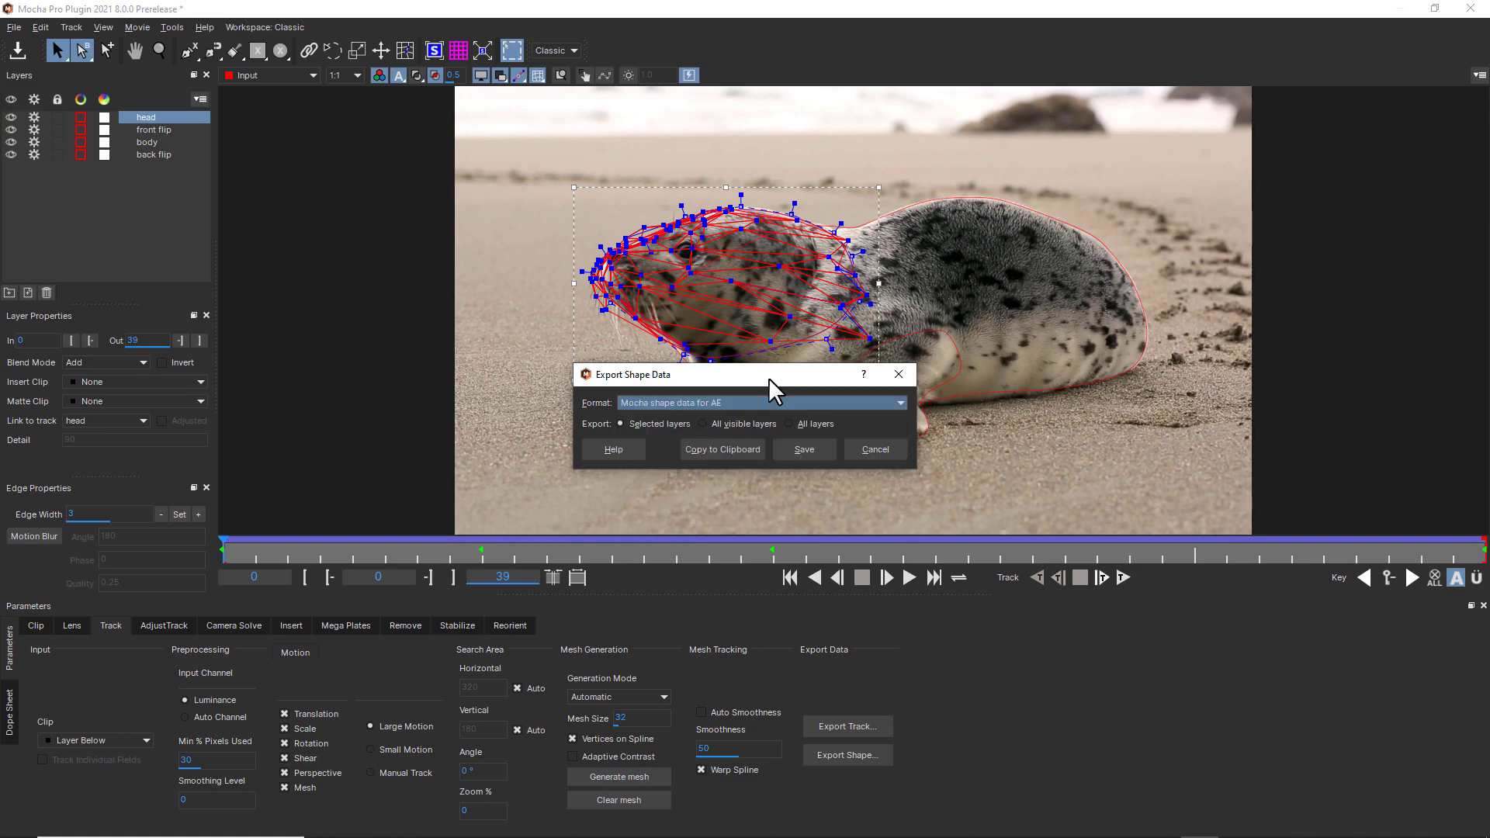
- Dismiss the shape export settings and close Mocha, saving the project changes
{"action": "left_click", "coordinate": [898, 374]}
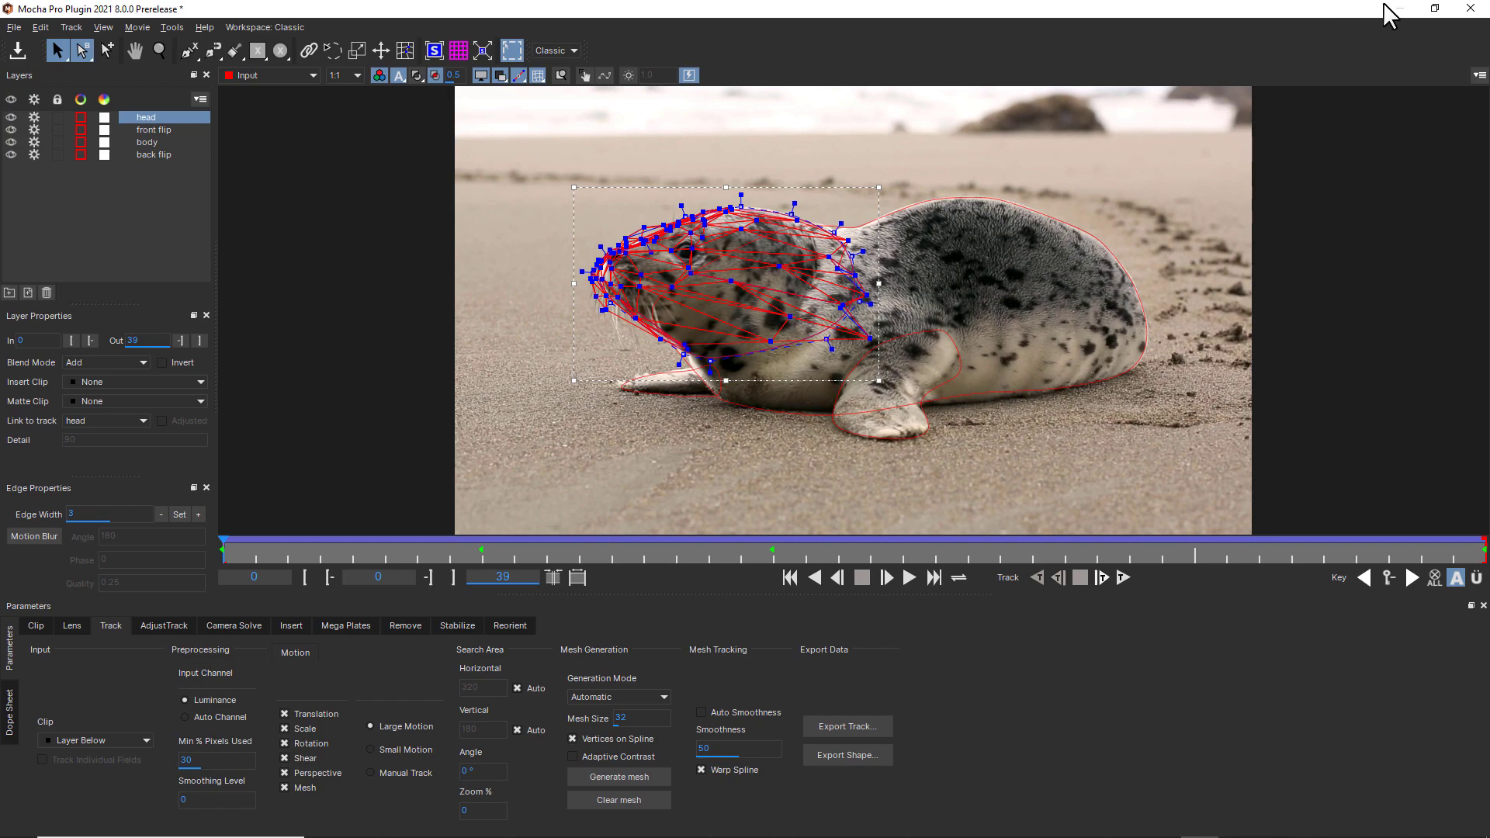
{"action": "left_click", "coordinate": [1468, 12]}
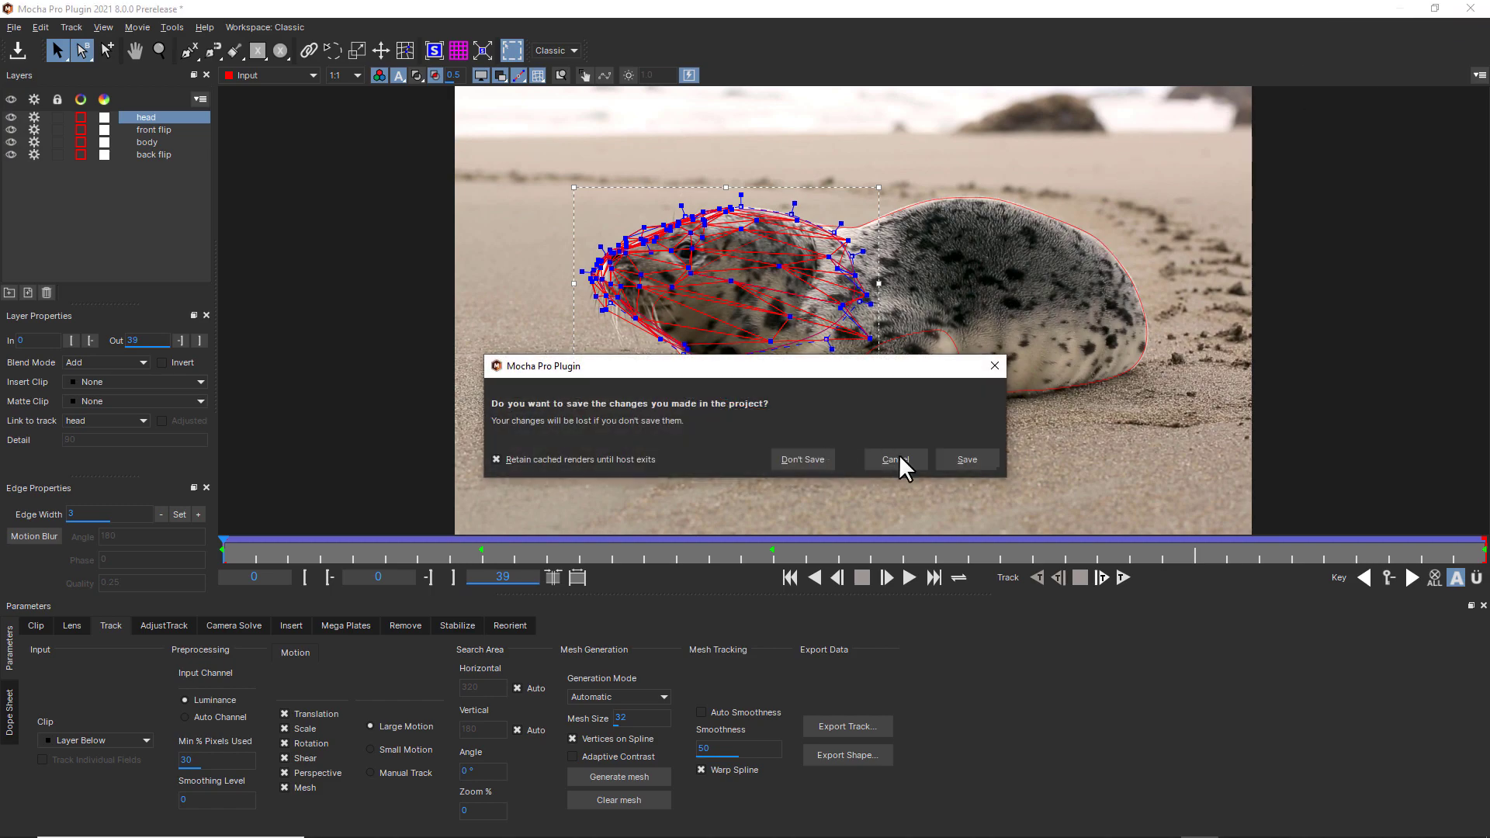
{"action": "left_click", "coordinate": [943, 458]}
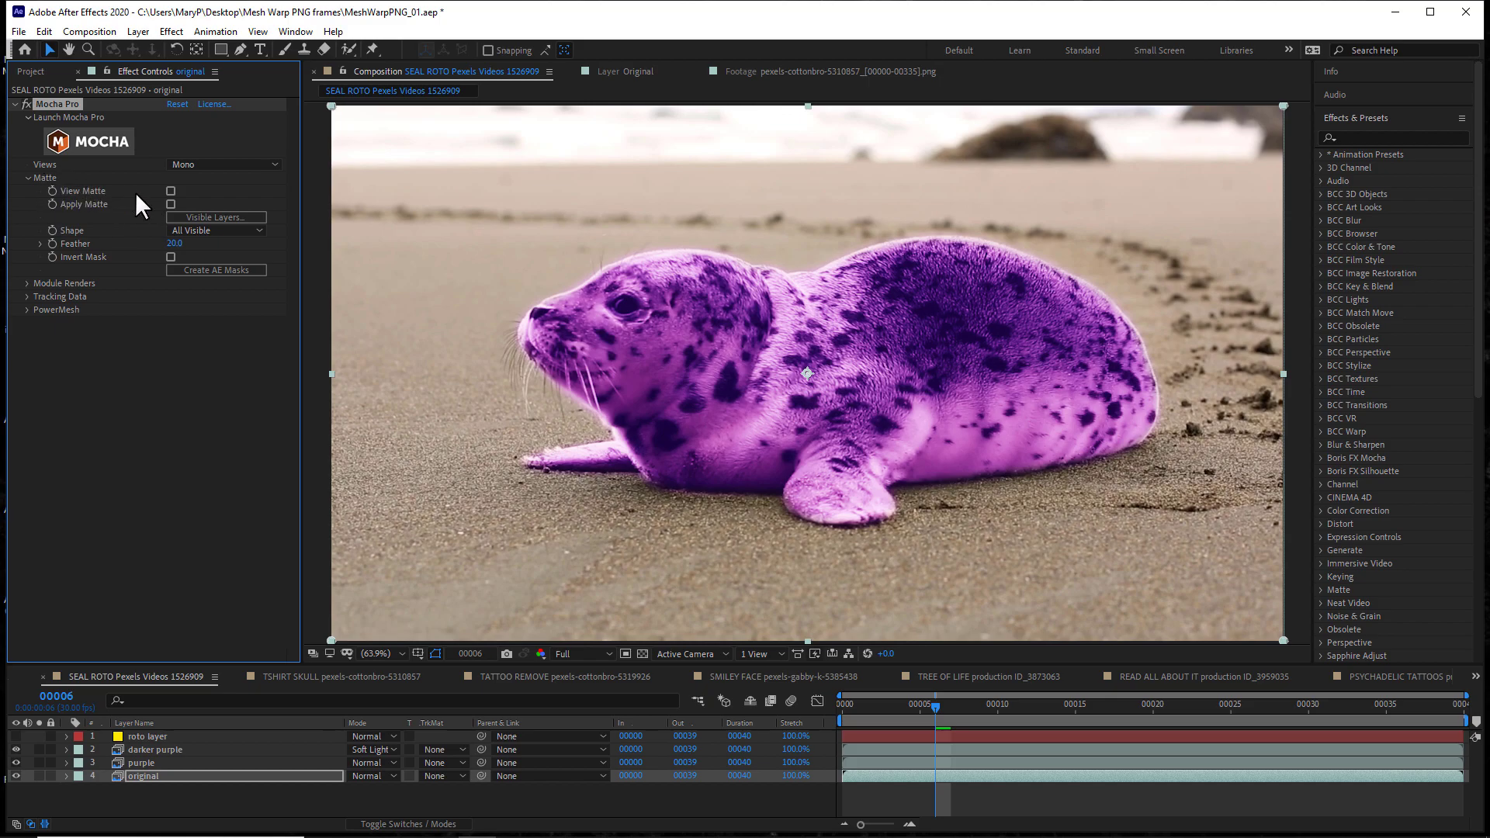
- Toggle Apply Matte on and off, then create AE masks from the seal roto
{"action": "left_click", "coordinate": [170, 204]}
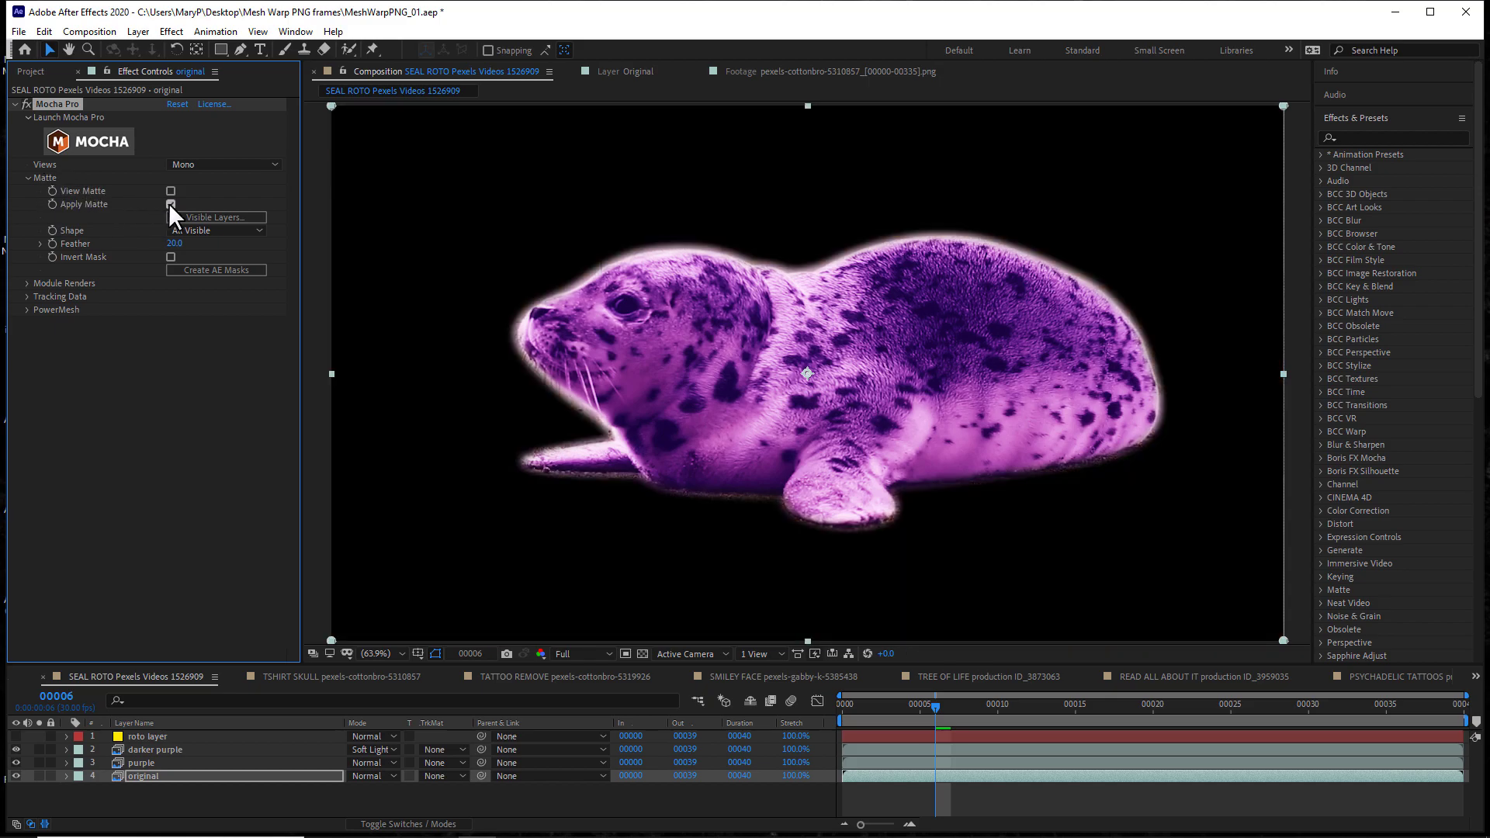
{"action": "left_click", "coordinate": [170, 204]}
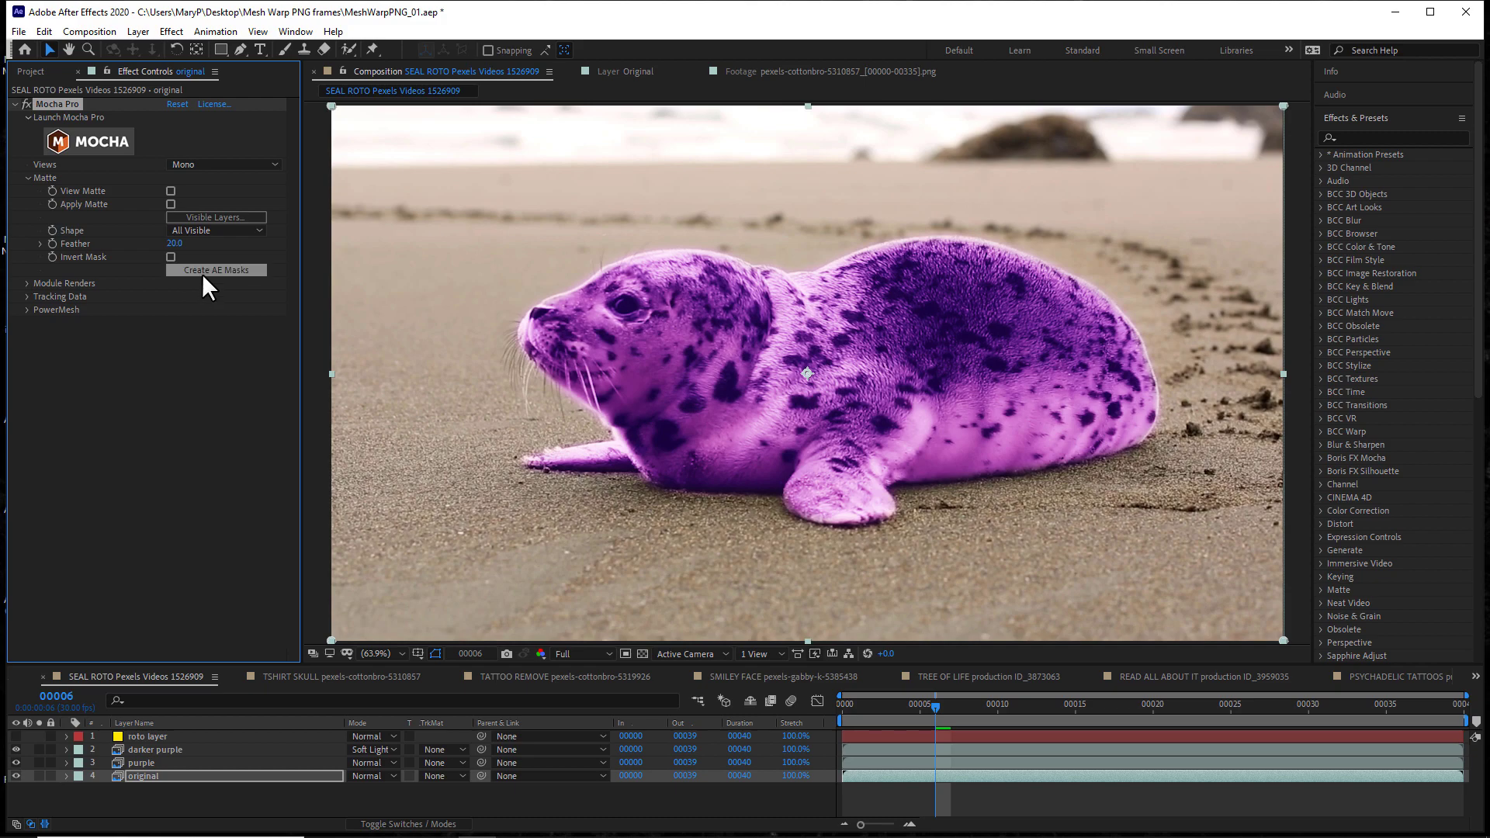
{"action": "left_click", "coordinate": [205, 273]}
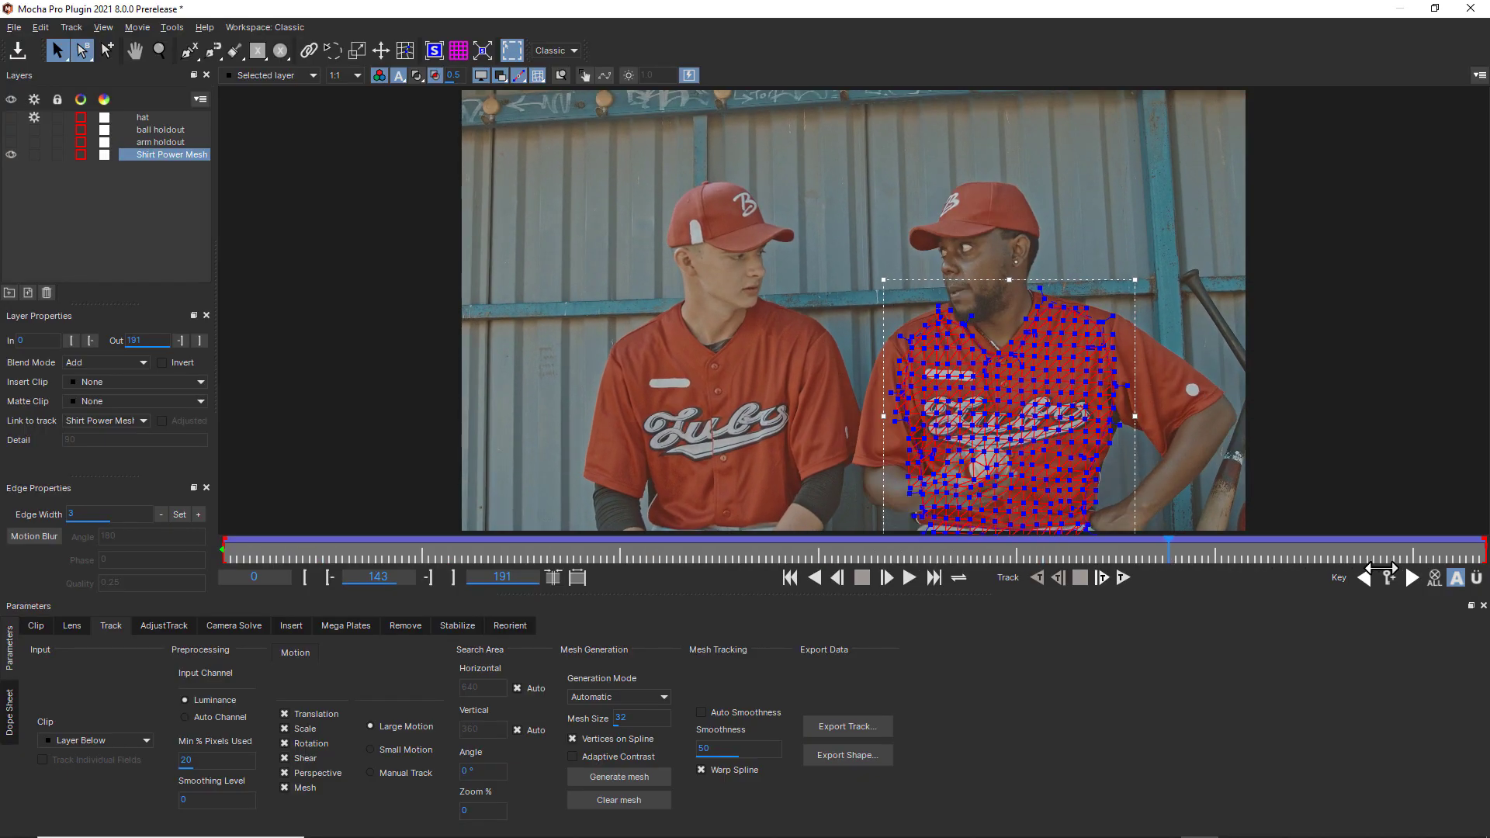
- Enable Mesh Warp unwrap stabilization with Use Matte, then play the stabilized shirt render
{"action": "left_click", "coordinate": [462, 625]}
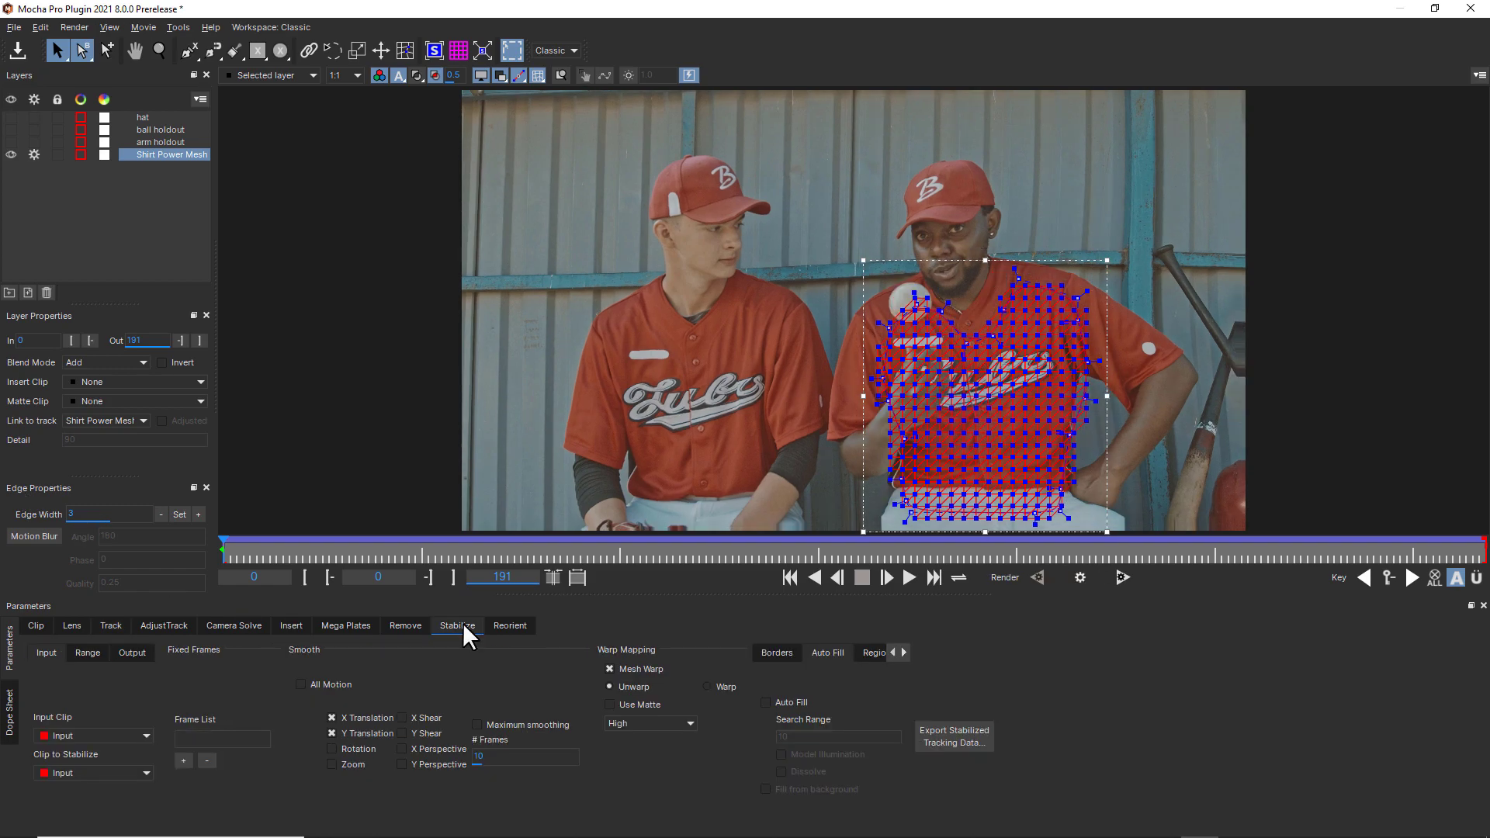
{"action": "left_click", "coordinate": [622, 668]}
{"action": "left_click", "coordinate": [632, 724]}
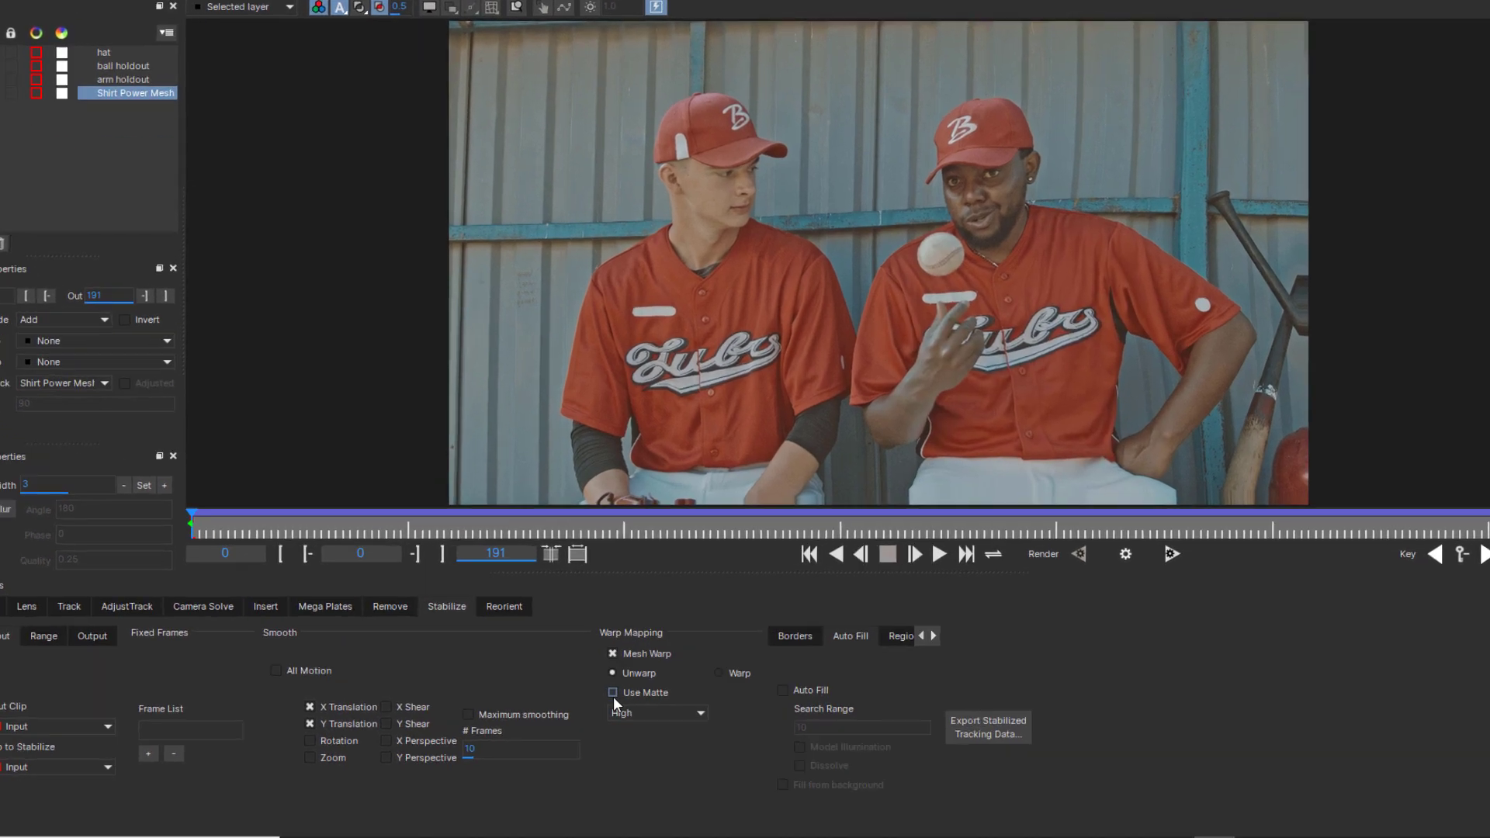
{"action": "left_click", "coordinate": [610, 705]}
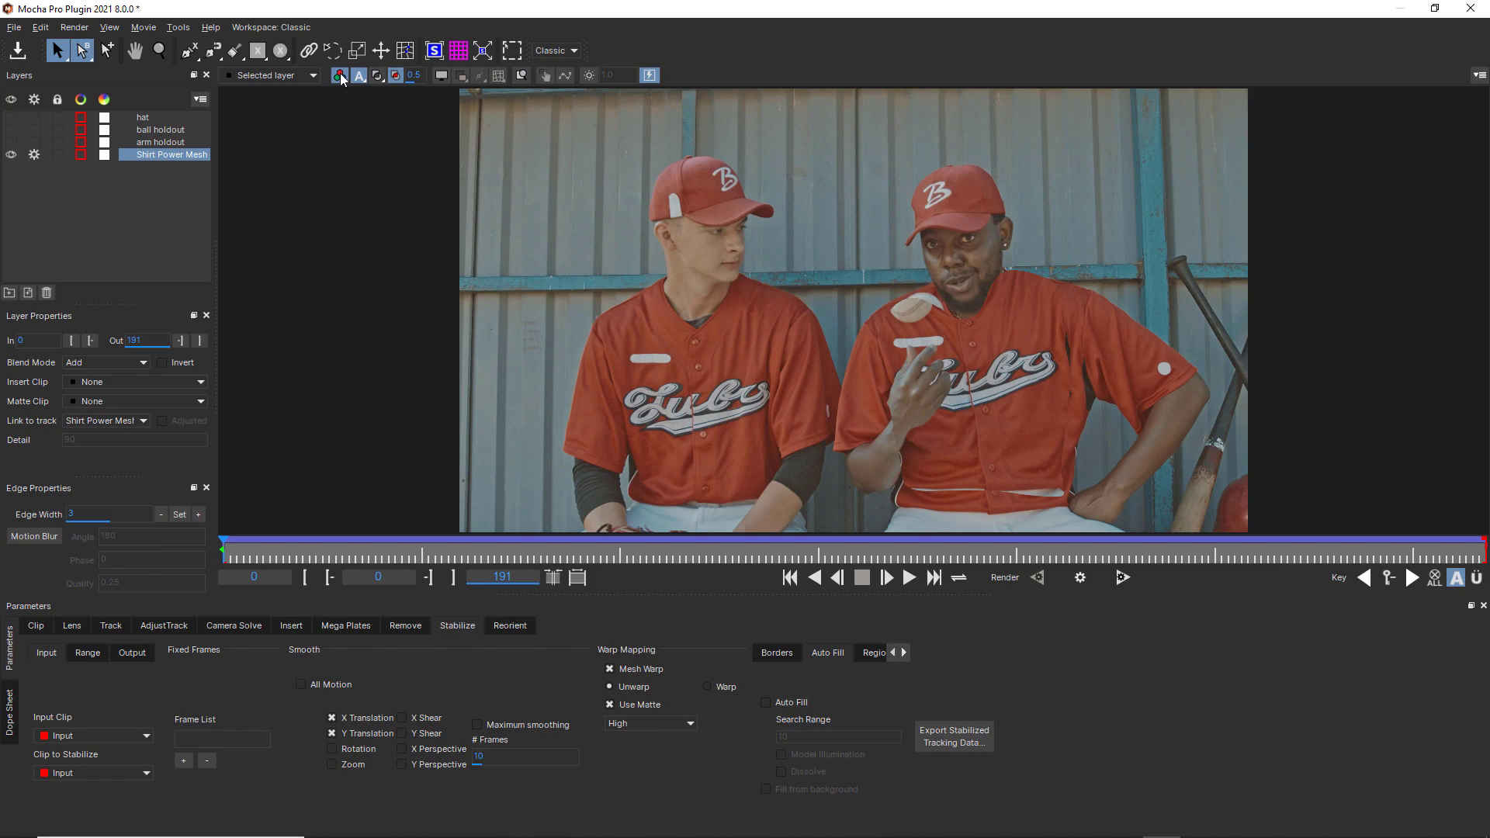
{"action": "left_click", "coordinate": [340, 75]}
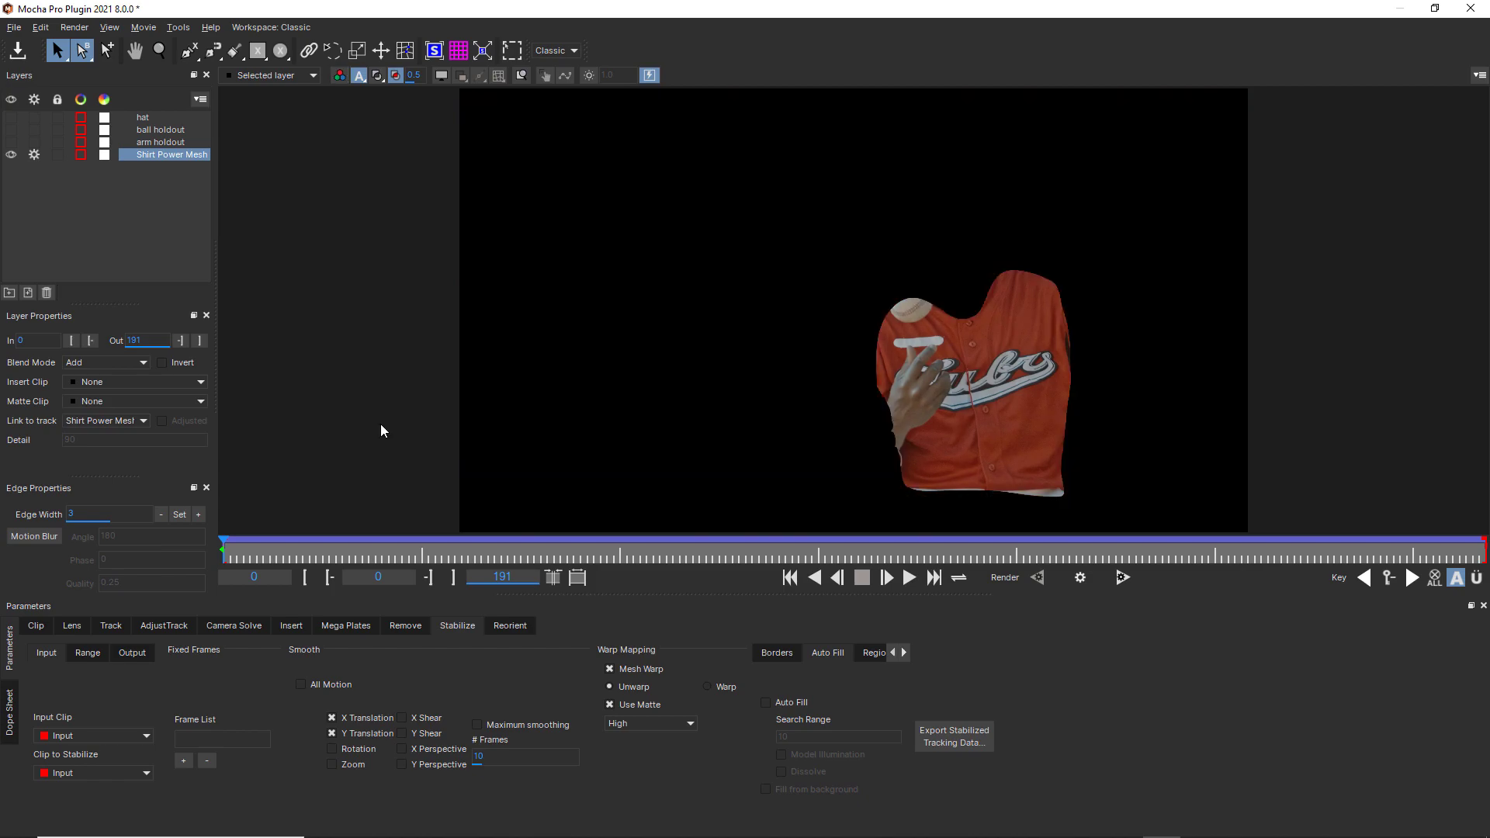
{"action": "key", "text": "space"}
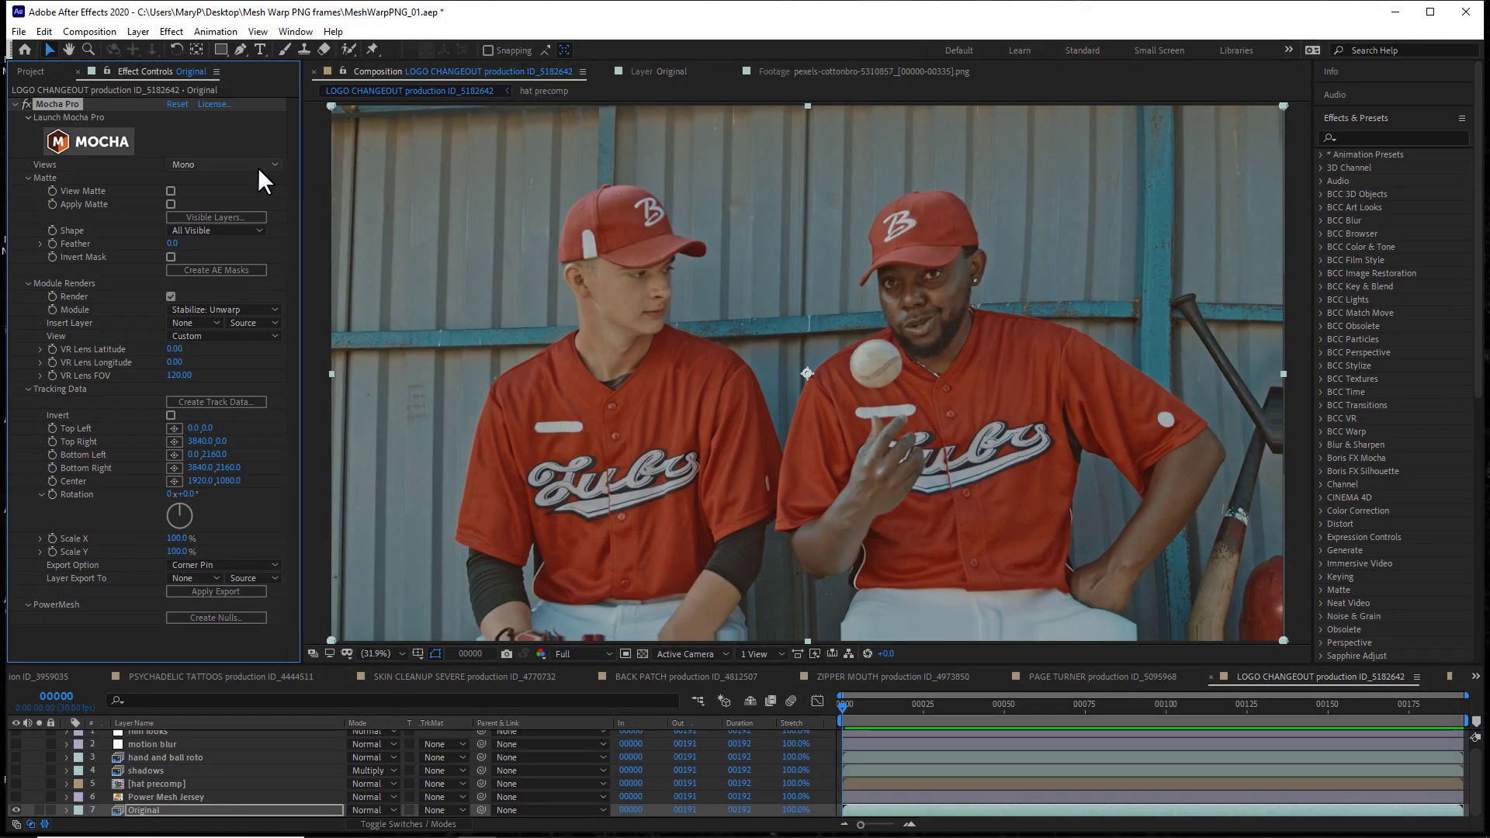
- Turn on module rendering with the Stabilize: Unwrap module on the Original layer and play the comp
{"action": "left_click", "coordinate": [169, 293]}
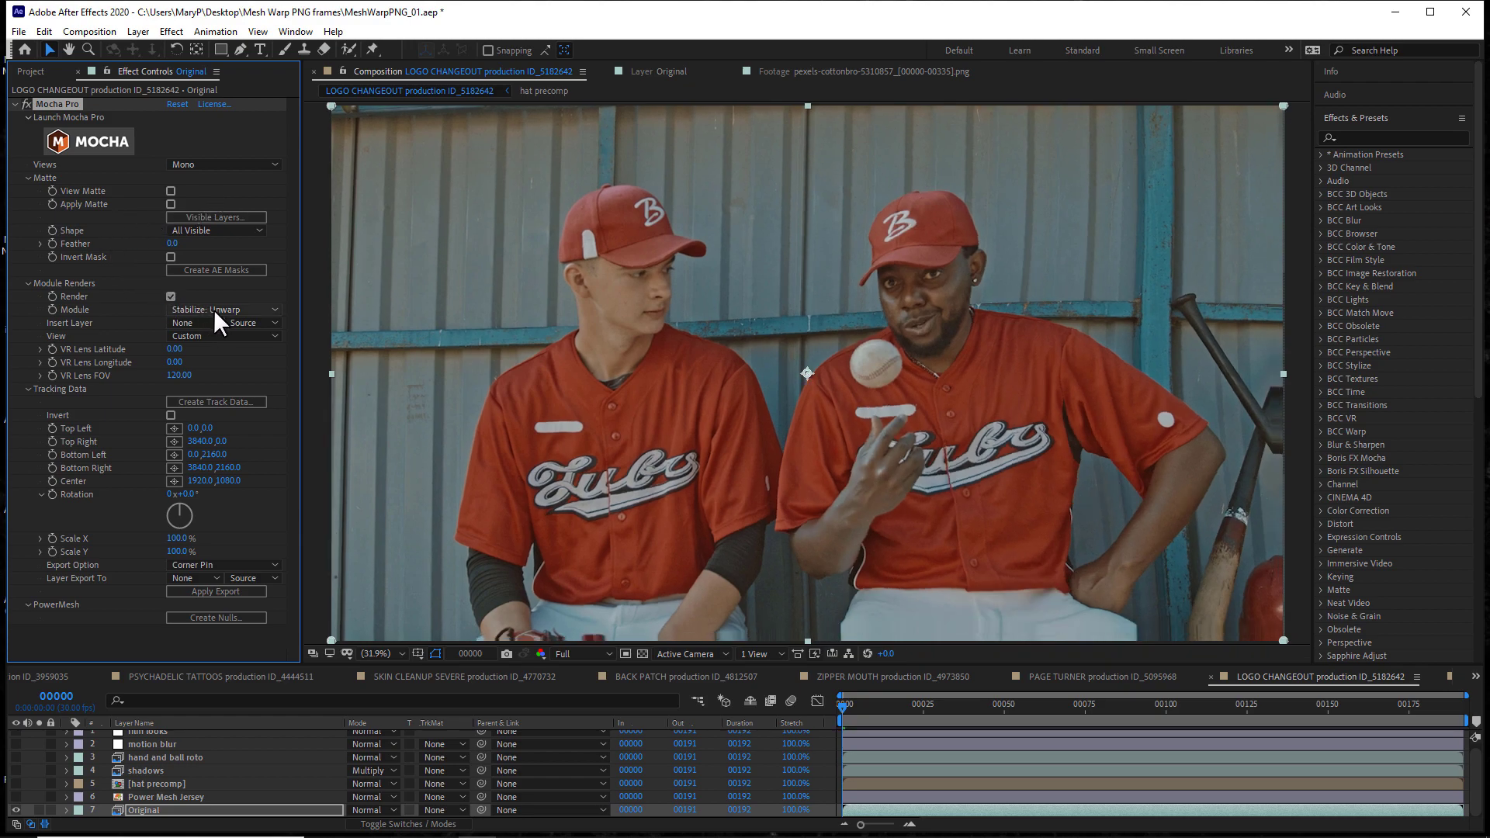
{"action": "left_click", "coordinate": [215, 308]}
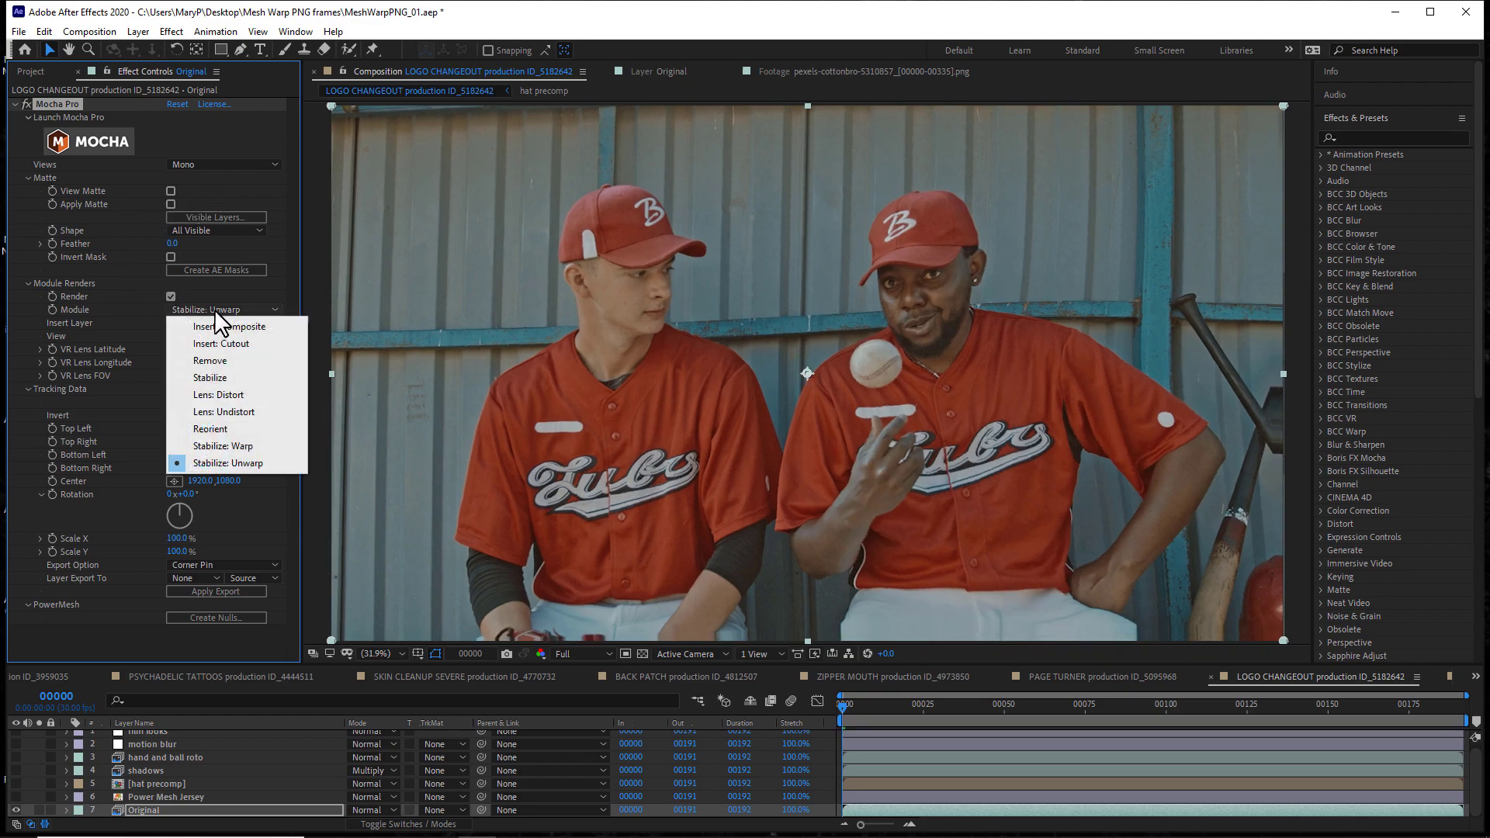
{"action": "left_click", "coordinate": [234, 460]}
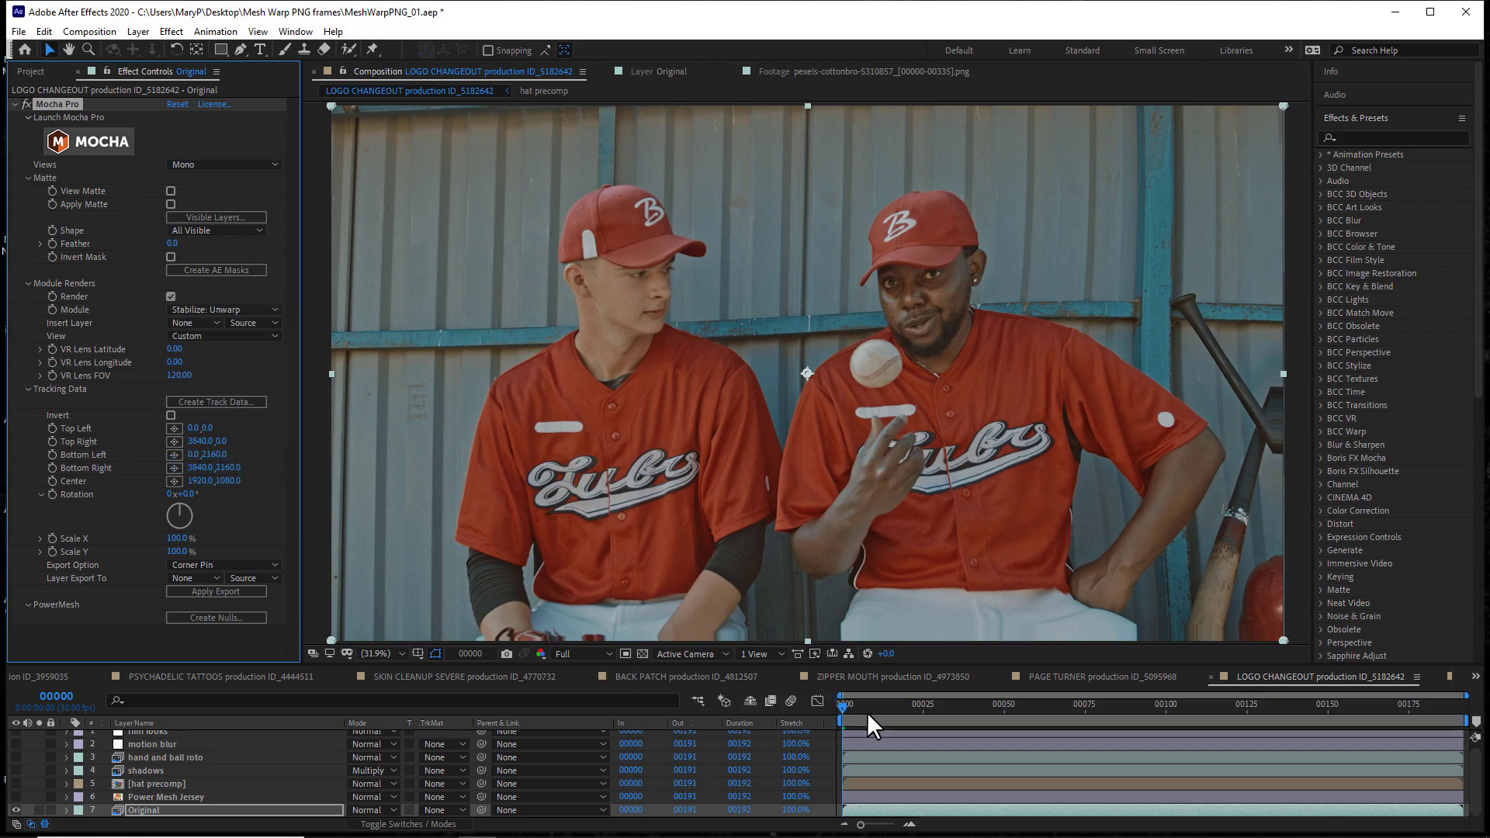
{"action": "key", "text": "space"}
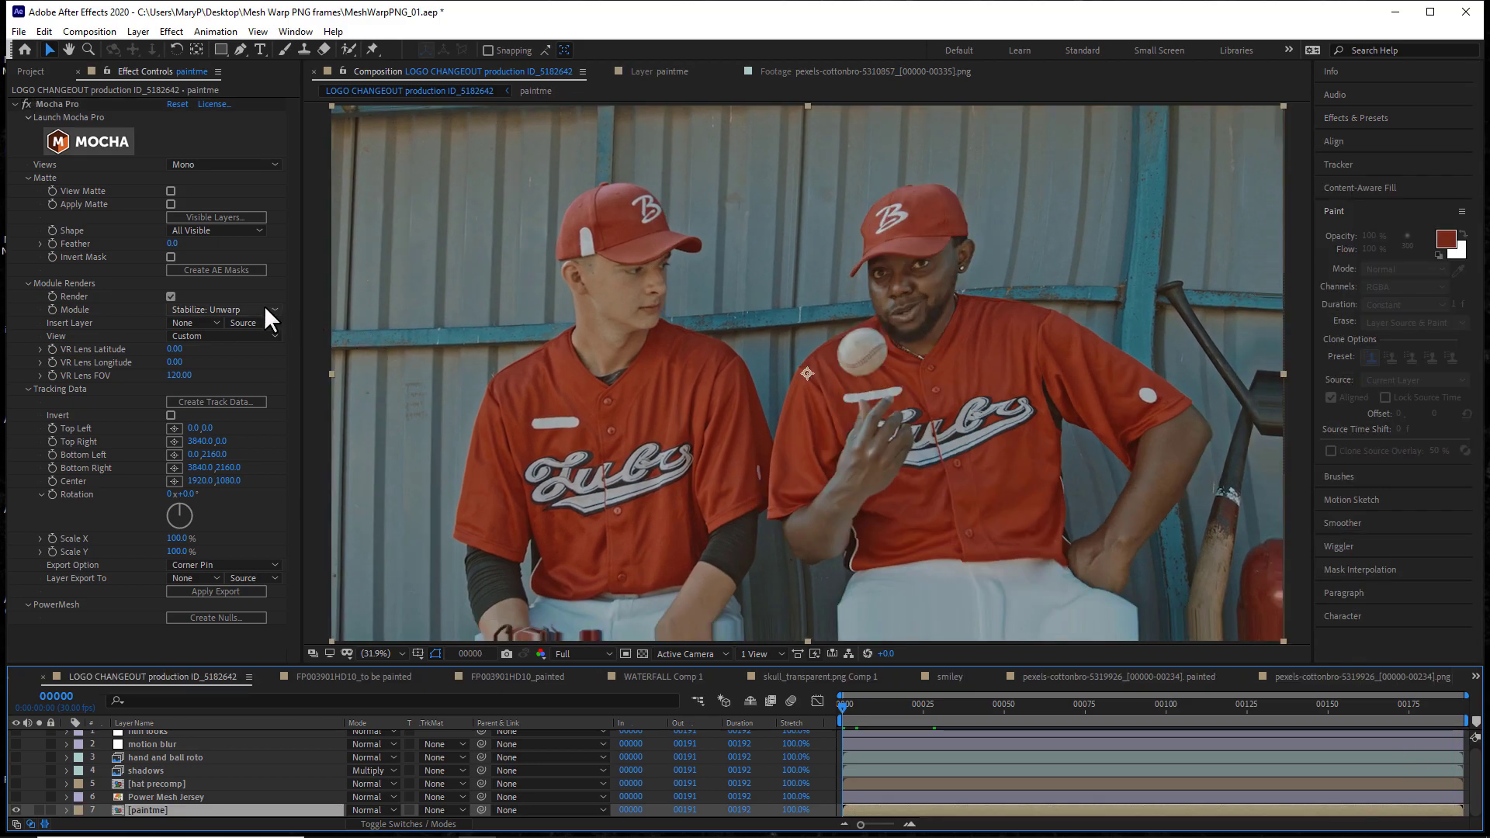
- Pre-compose the Power Mesh Jersey and Original layers into Pre-comp 3 and inspect its contents
{"action": "left_click", "coordinate": [264, 307]}
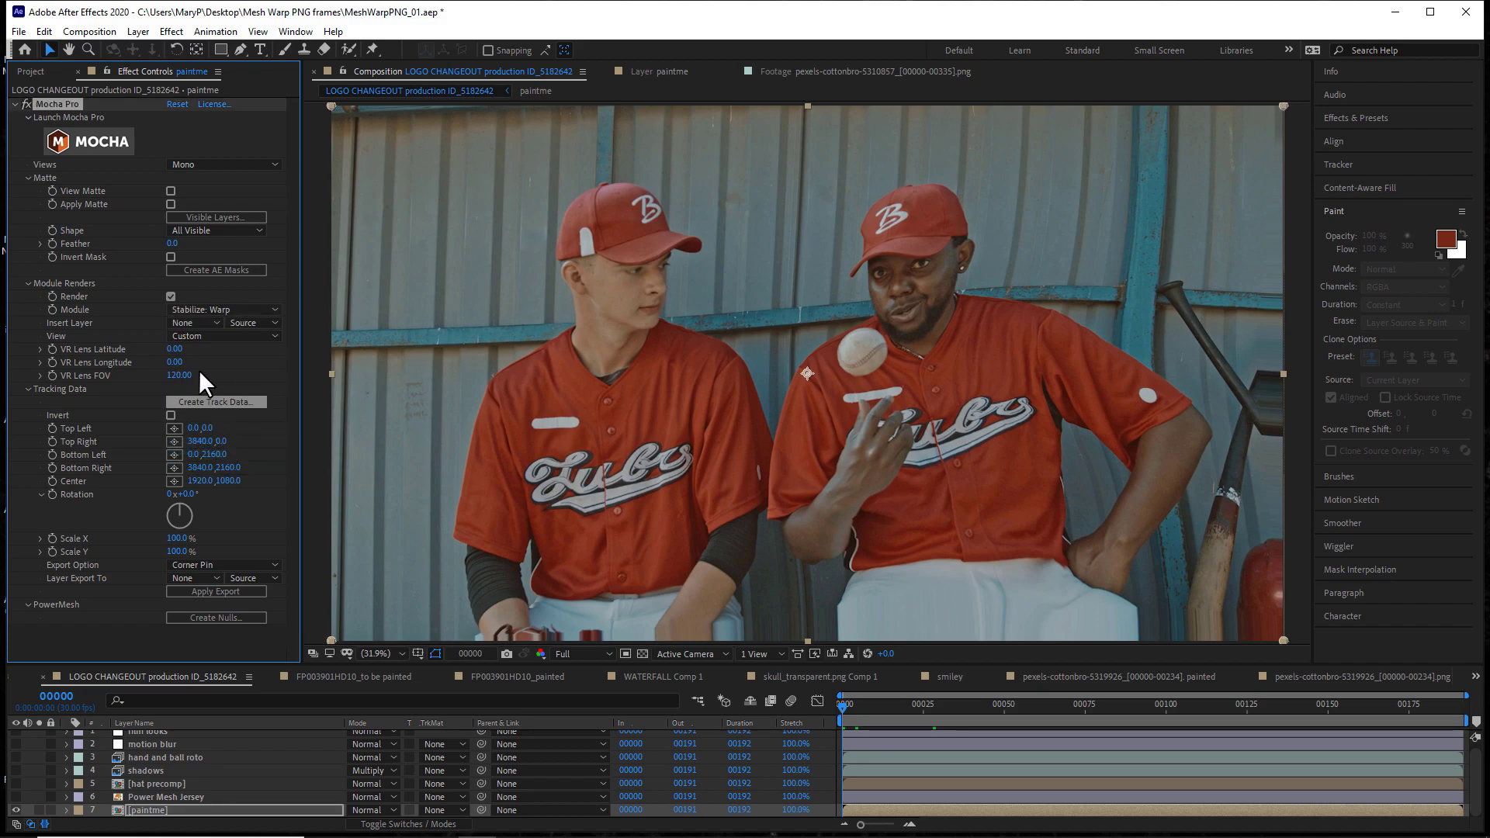
{"action": "left_click", "coordinate": [172, 796], "text": "ctrl"}
{"action": "left_click", "coordinate": [138, 31]}
{"action": "left_click", "coordinate": [179, 544]}
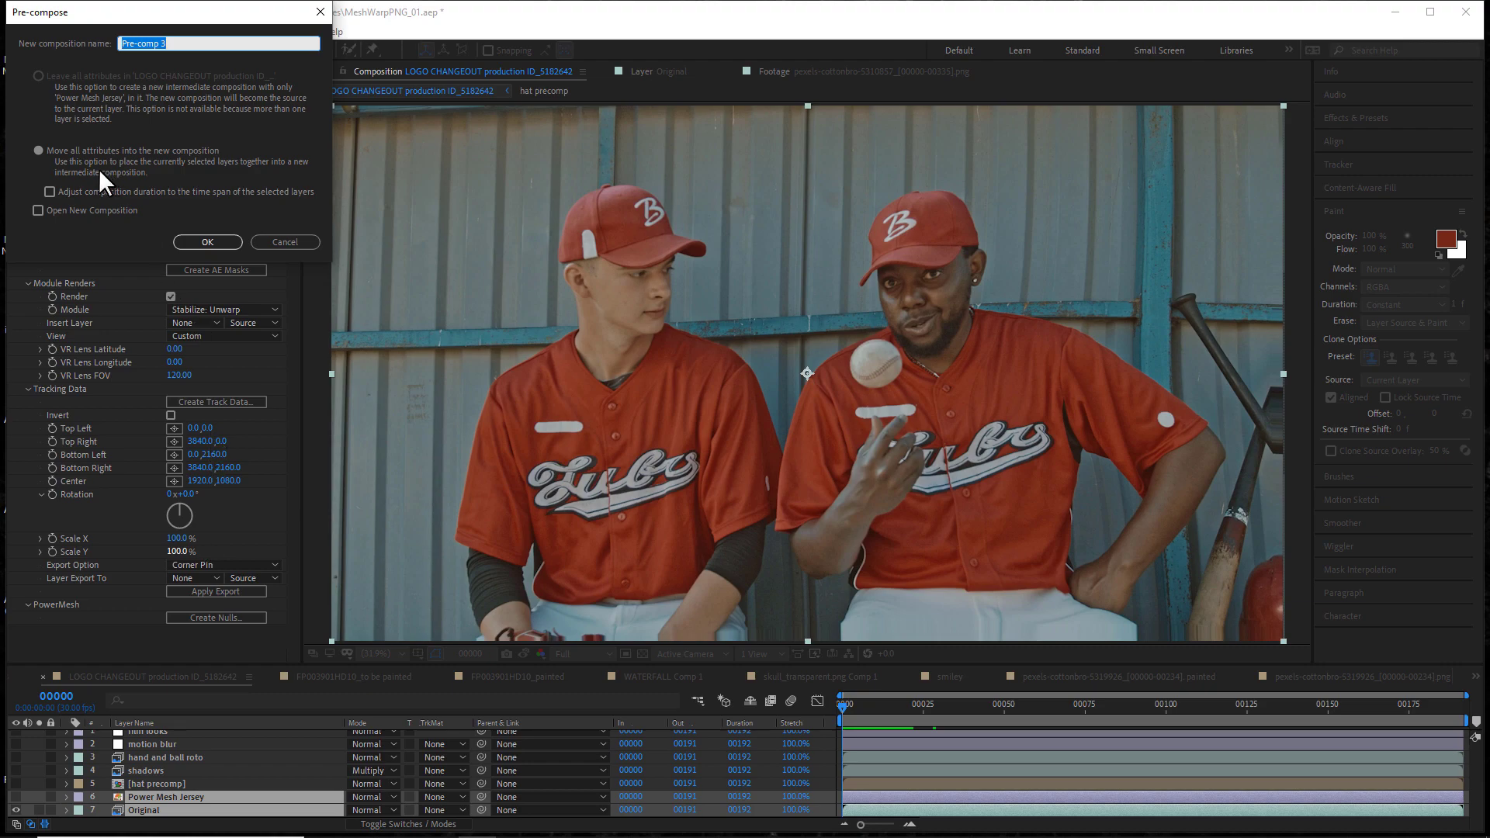
{"action": "left_click", "coordinate": [183, 241]}
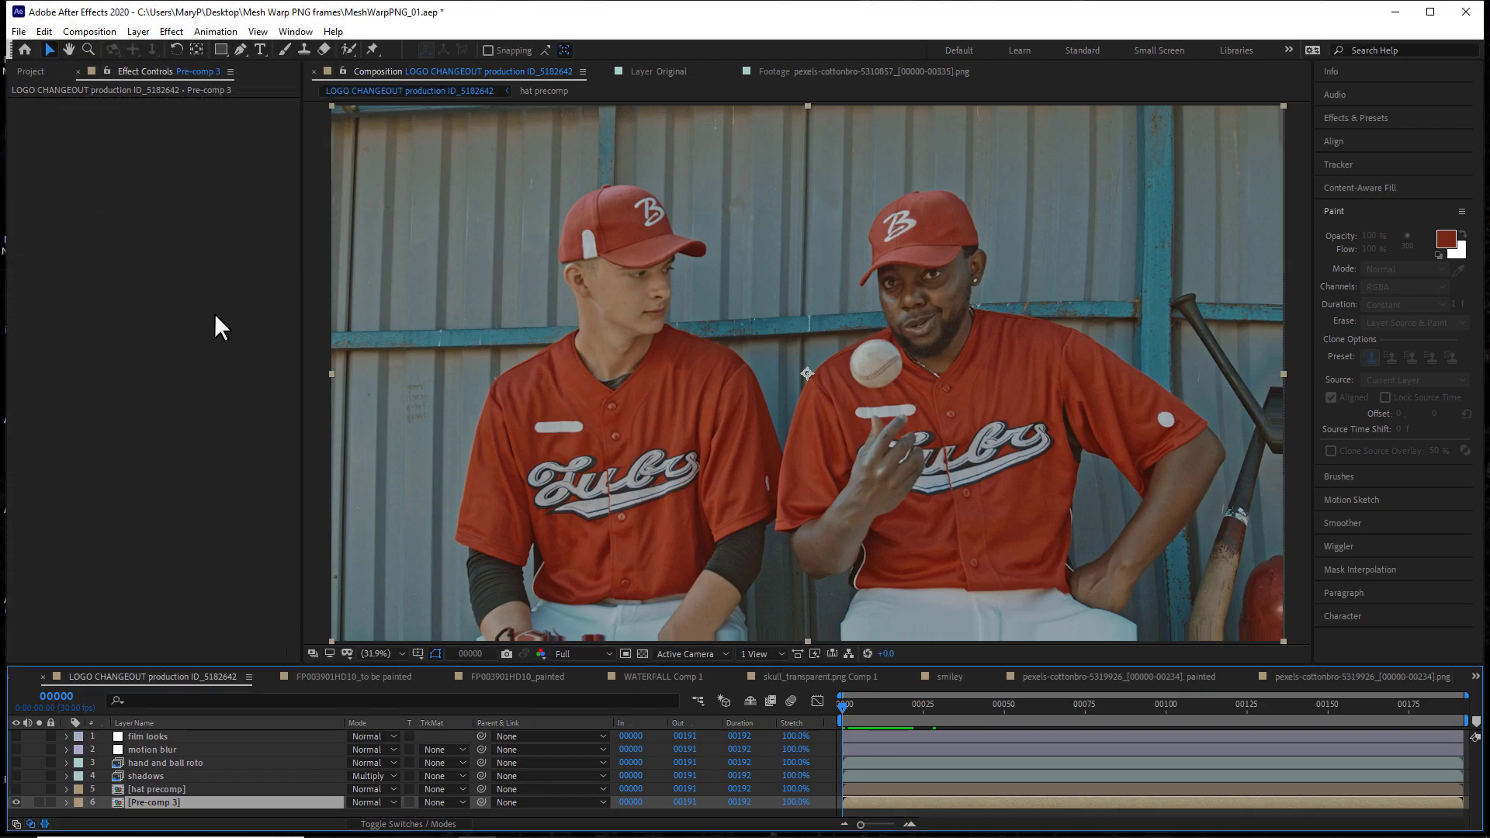
{"action": "double_click", "coordinate": [151, 799]}
{"action": "left_click", "coordinate": [165, 751]}
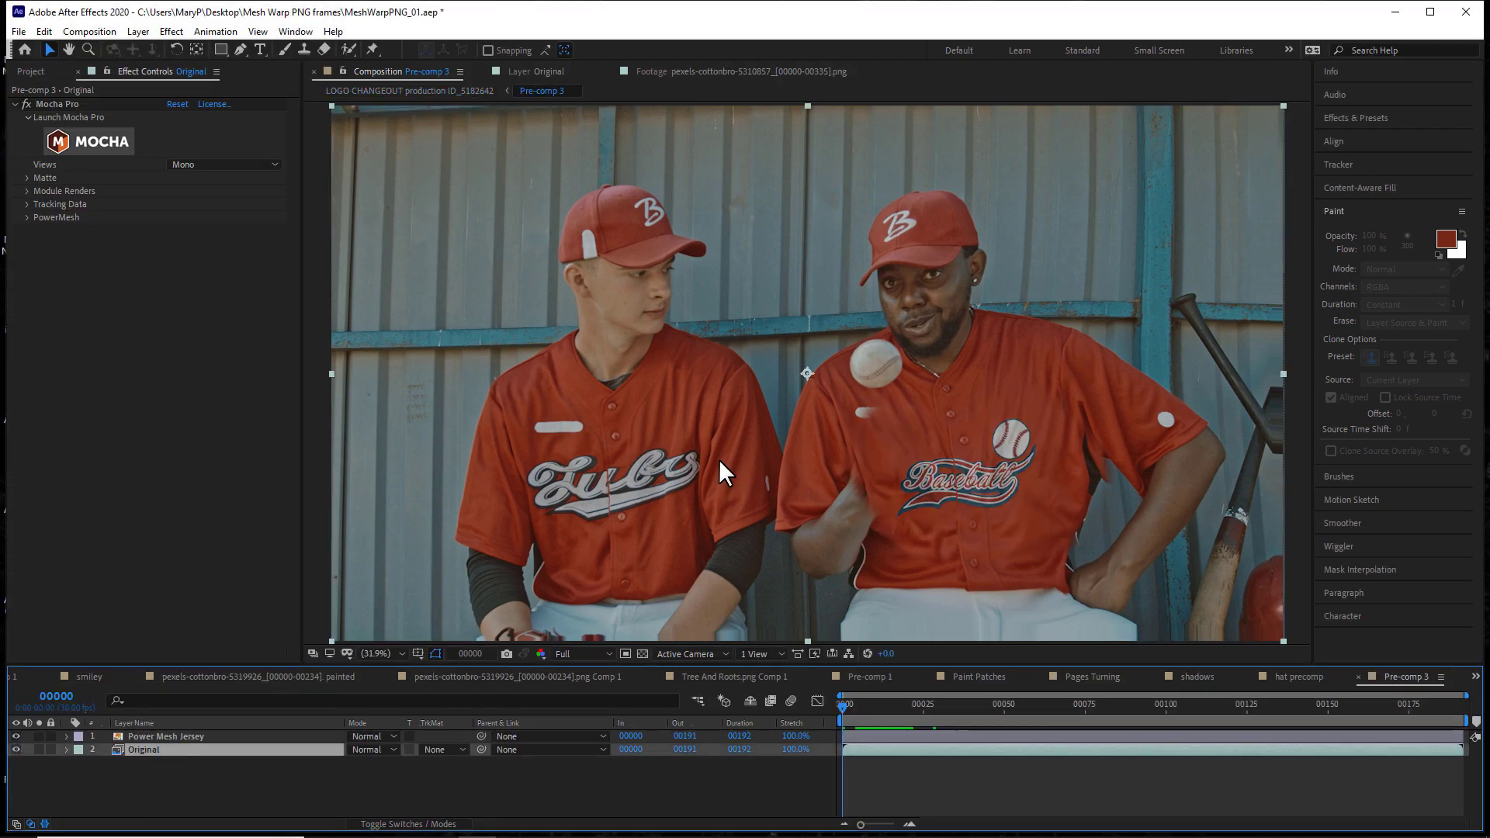
{"action": "left_click", "coordinate": [170, 736]}
{"action": "key", "text": "ctrl+b"}
- Paste the Mocha Pro effect onto Pre-comp 3, render Stabilize: Warp, and re-enable the upper layers
{"action": "left_click", "coordinate": [410, 91]}
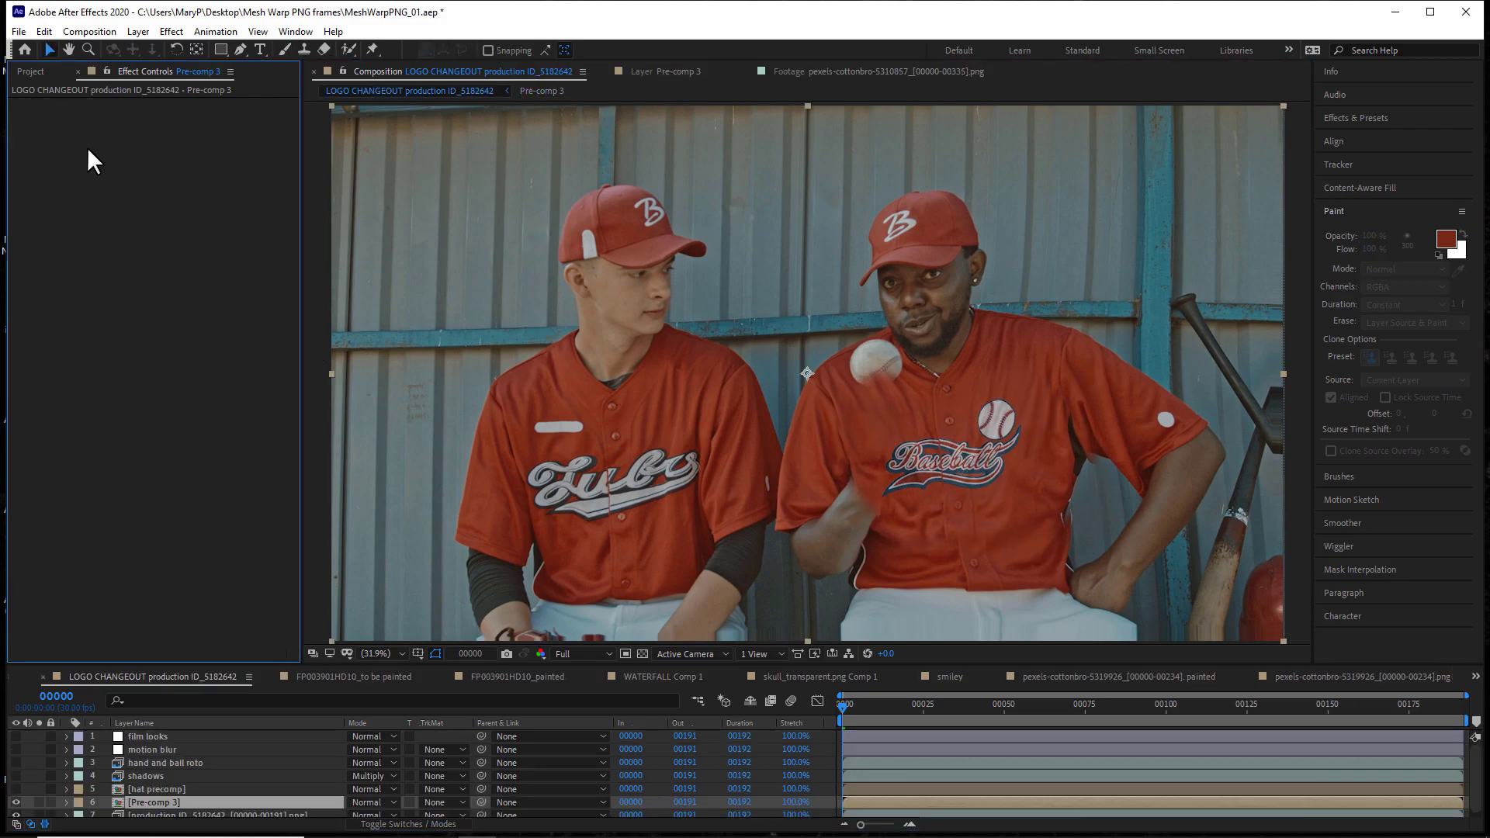
{"action": "key", "text": "ctrl+v"}
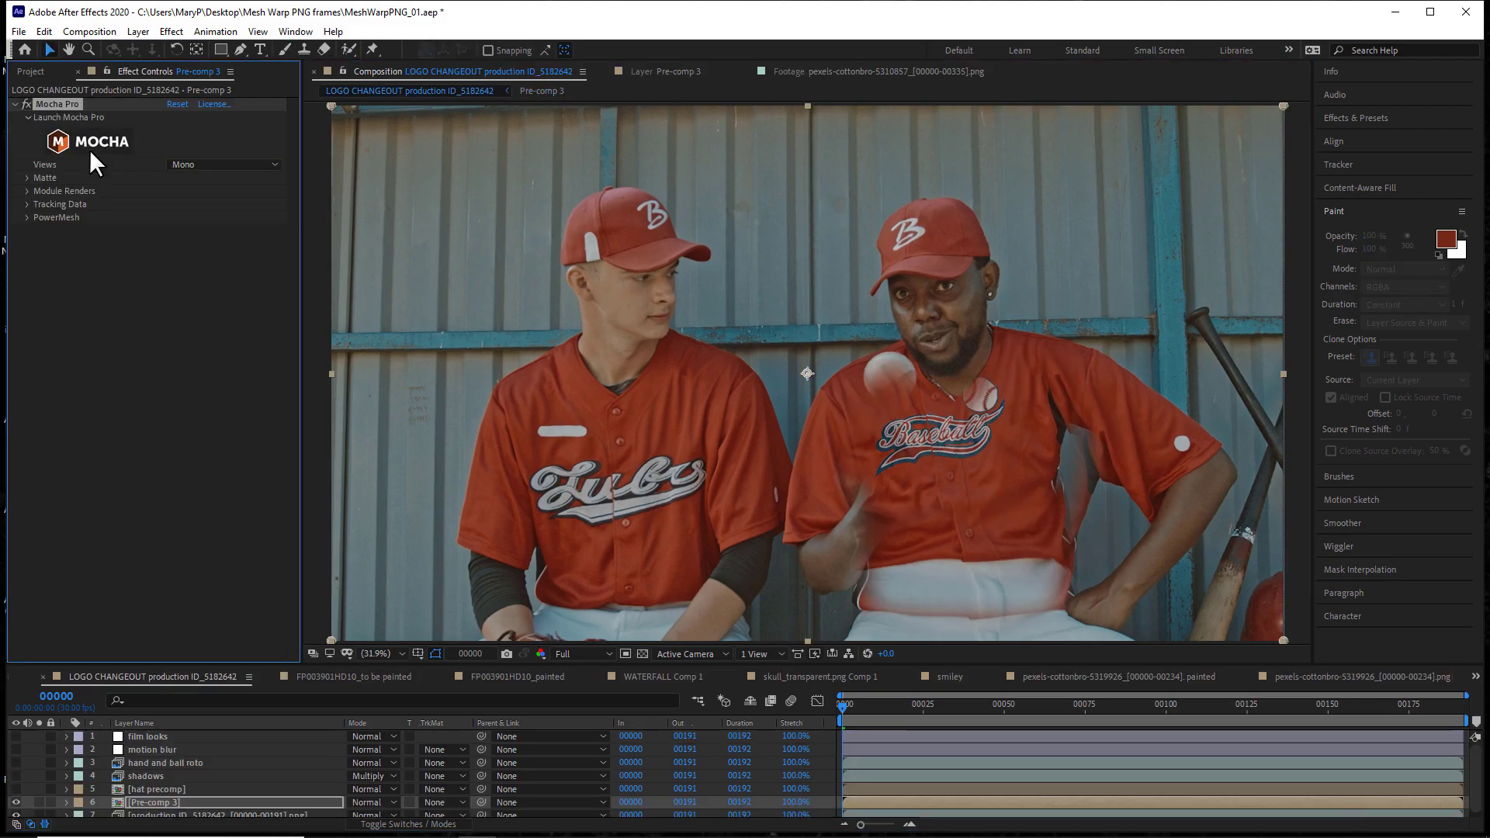
{"action": "left_click", "coordinate": [27, 191]}
{"action": "left_click", "coordinate": [193, 215]}
{"action": "left_click", "coordinate": [226, 353]}
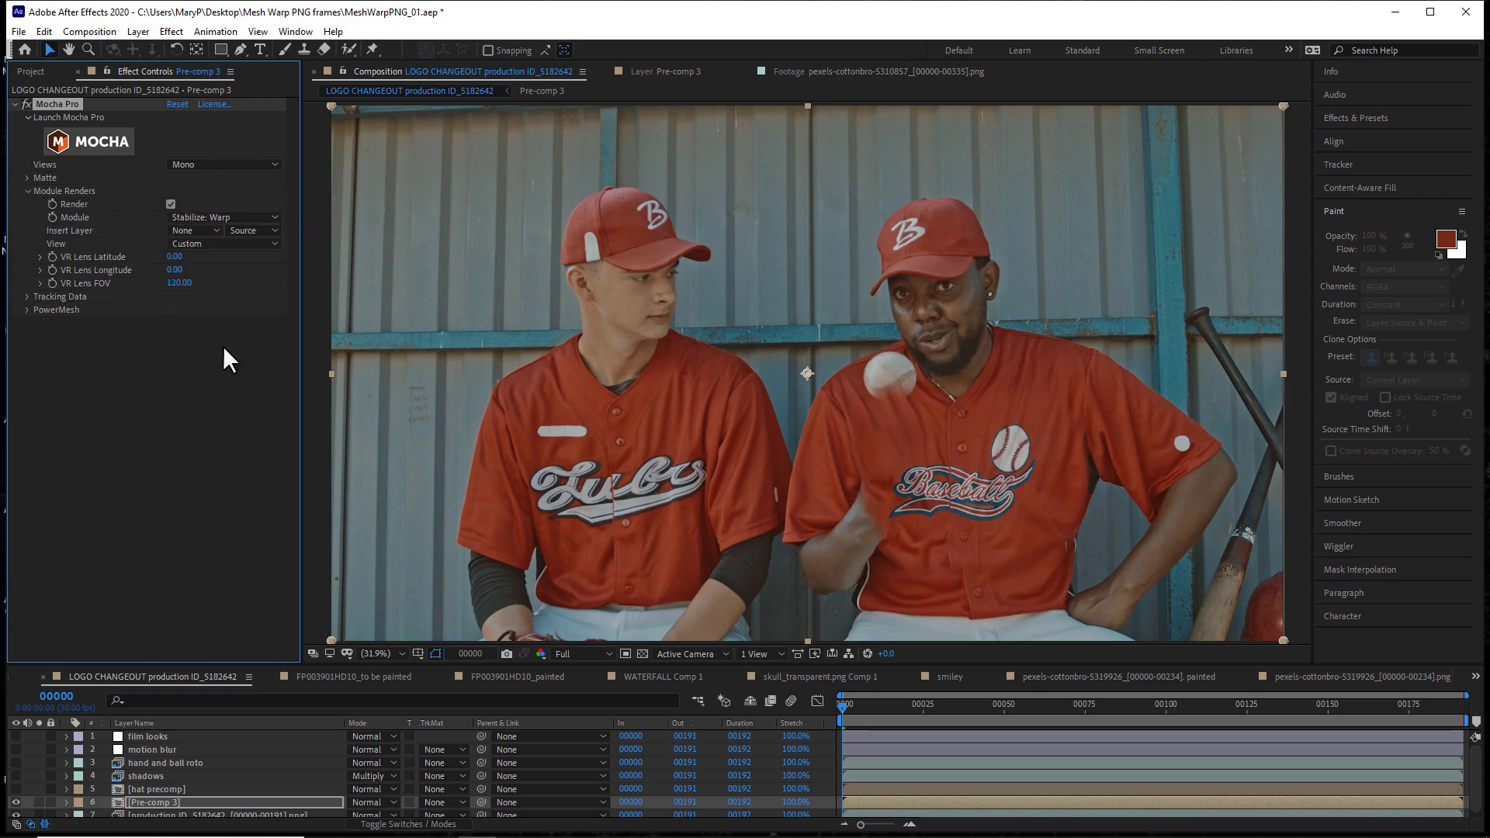
{"action": "left_click", "coordinate": [17, 736]}
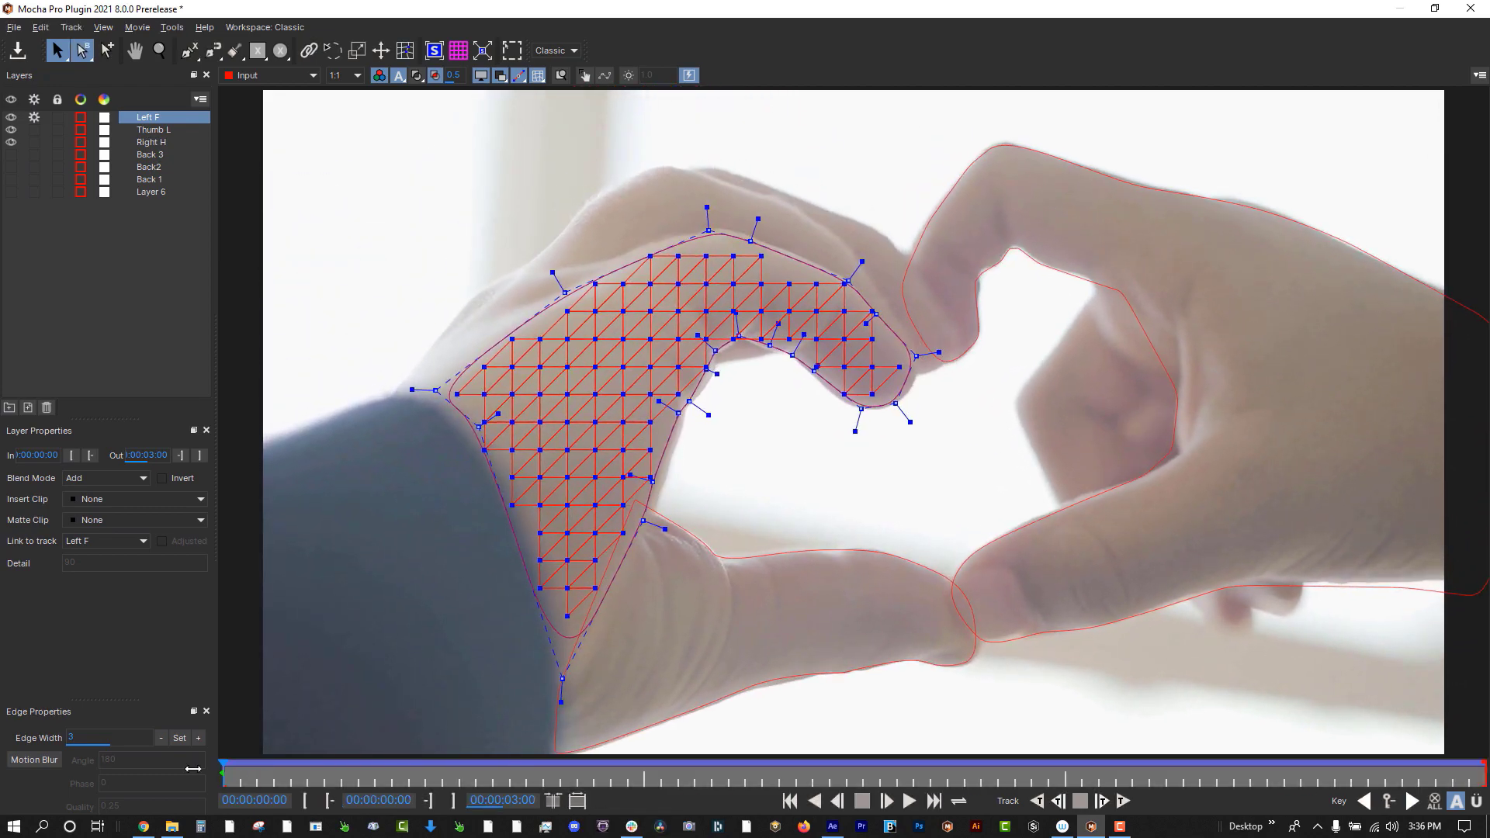
{"action": "left_click", "coordinate": [149, 130]}
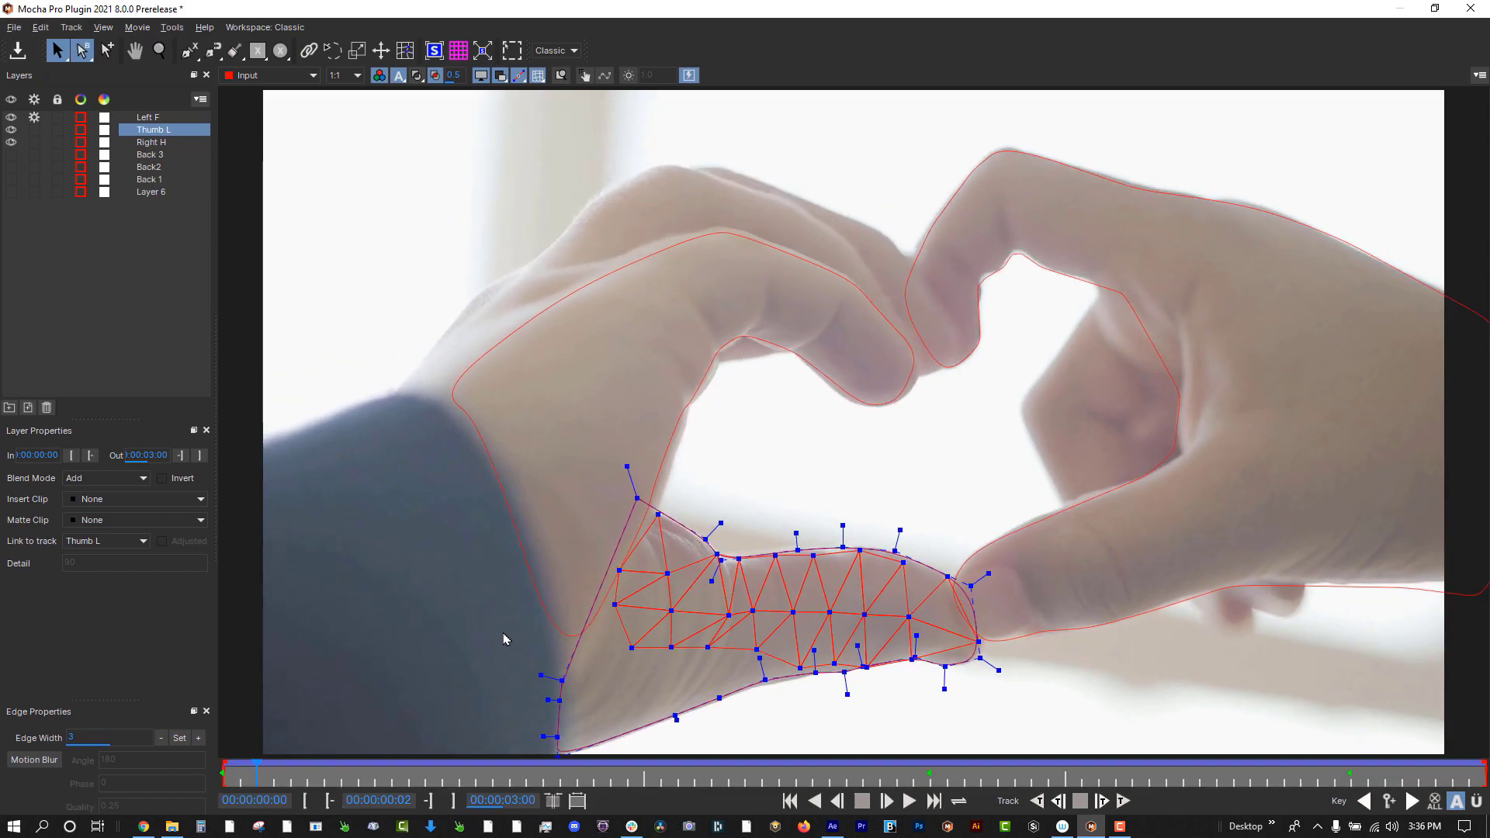
{"action": "left_click", "coordinate": [159, 143]}
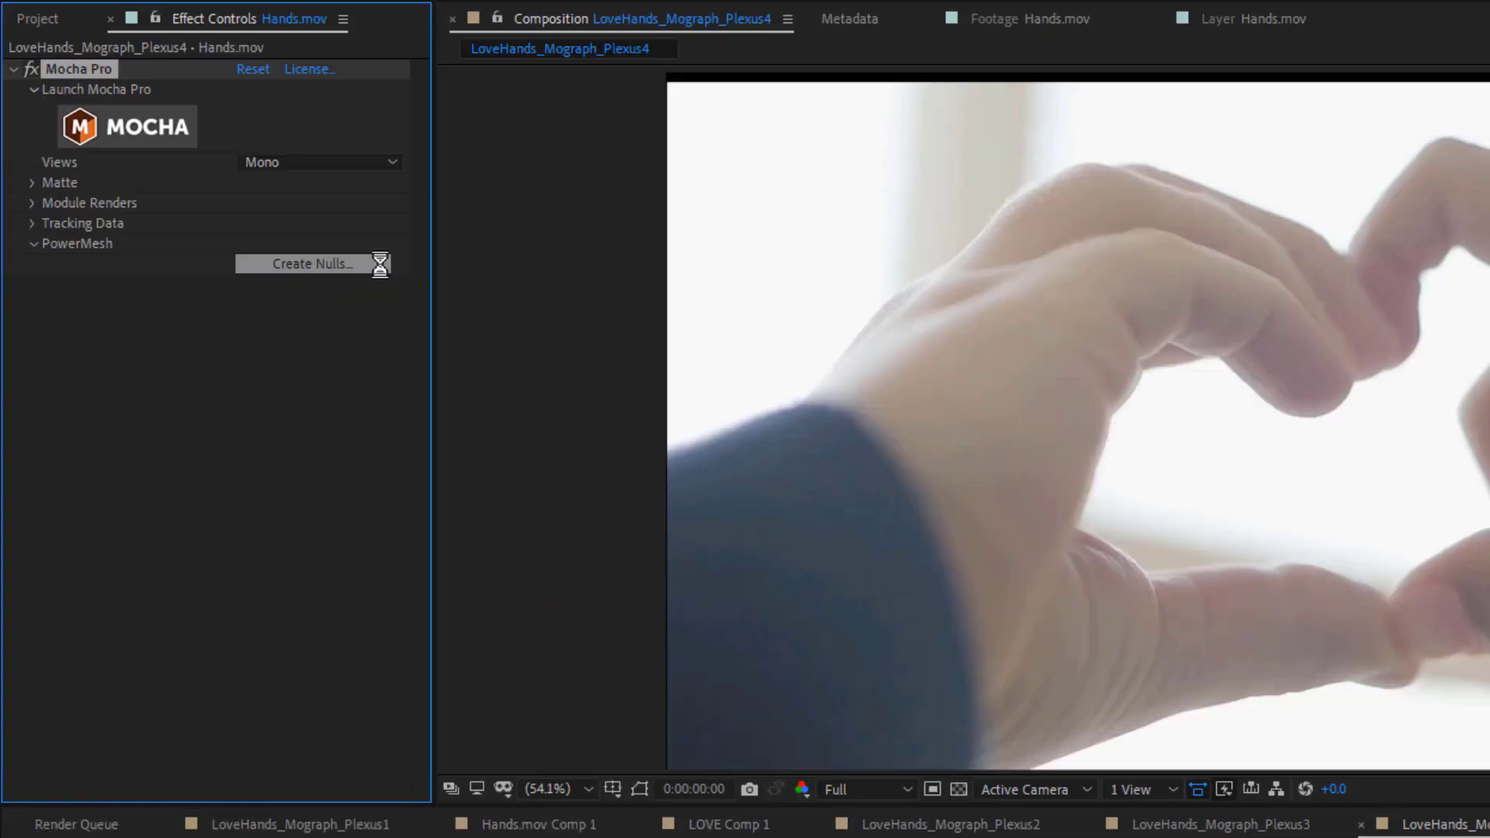
- Export the hand PowerMesh layers as 41 meshNull layers above Hands.mov
{"action": "left_click", "coordinate": [474, 408]}
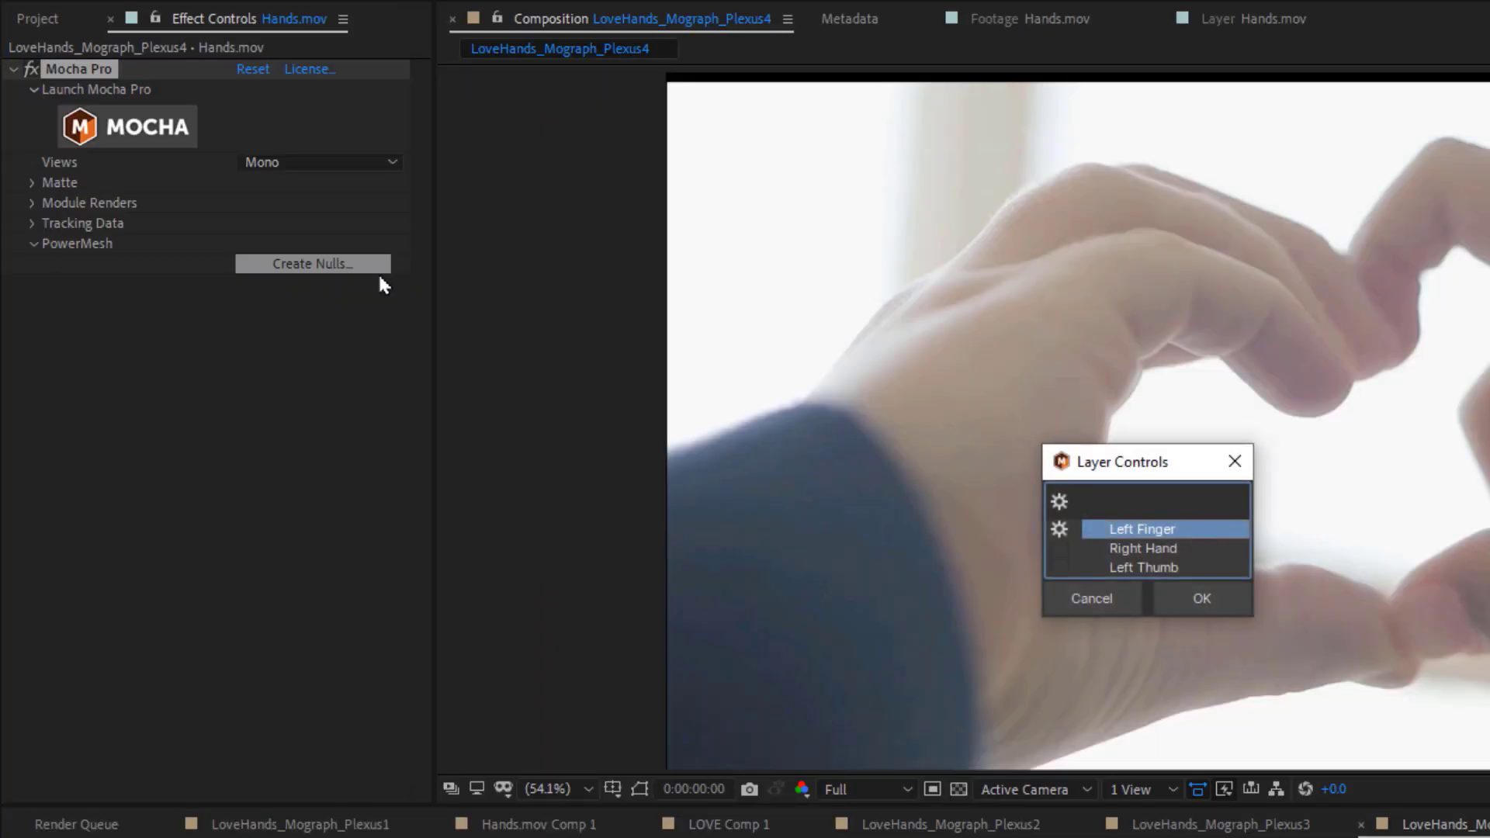
{"action": "left_click", "coordinate": [1200, 597]}
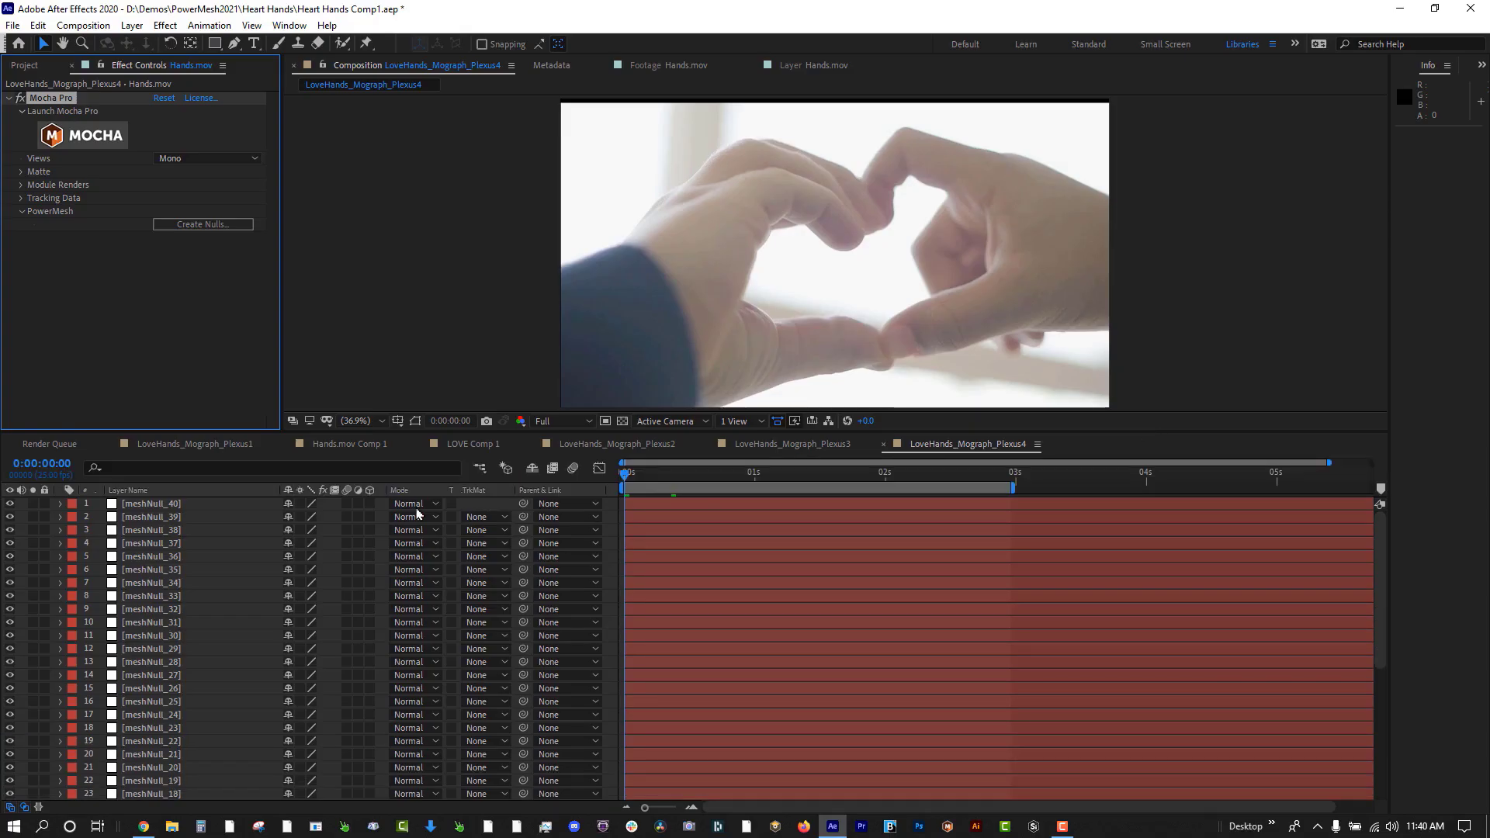